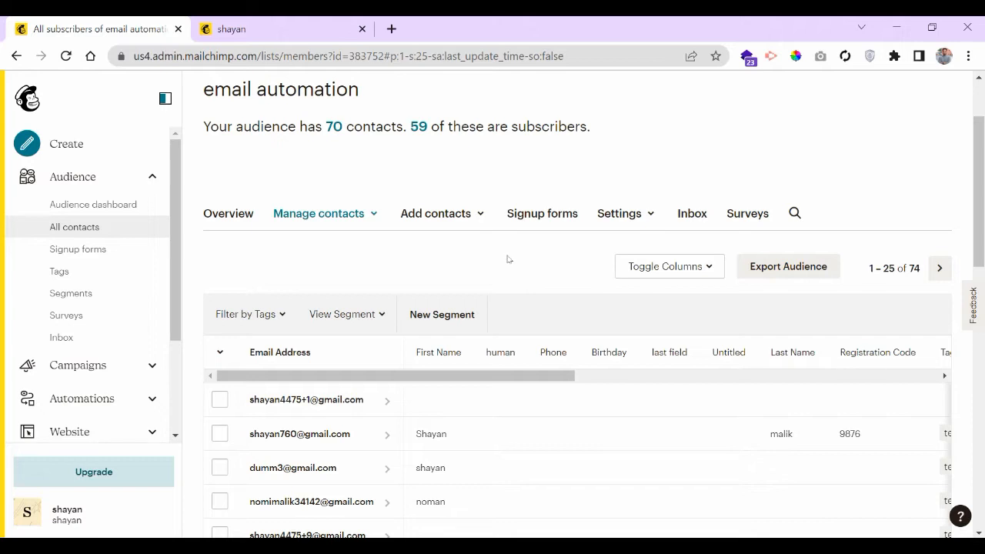
# - Show the email automation audience's Signup forms page and scan Form builder through Form integrations
pyautogui.click(530, 211)
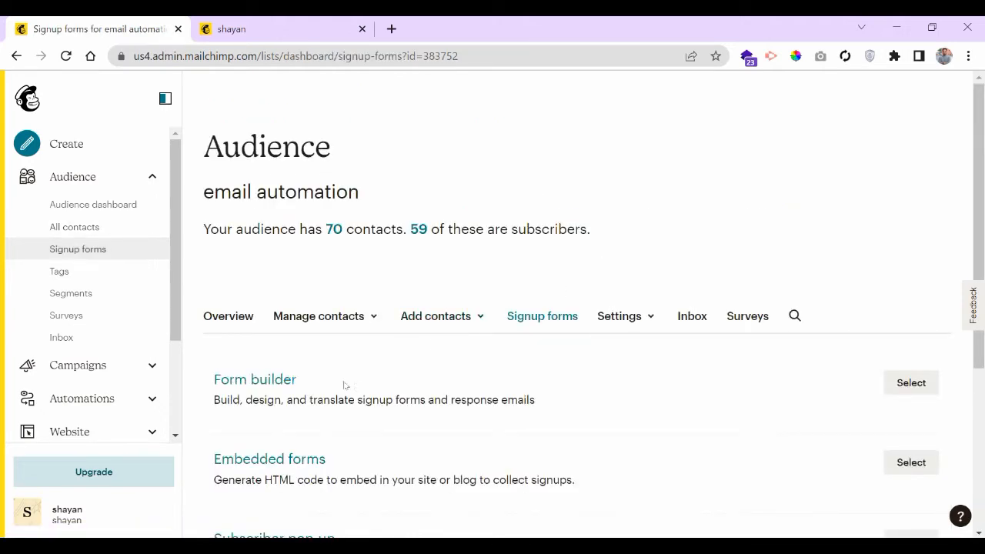
pyautogui.scroll(-2, 608, 269)
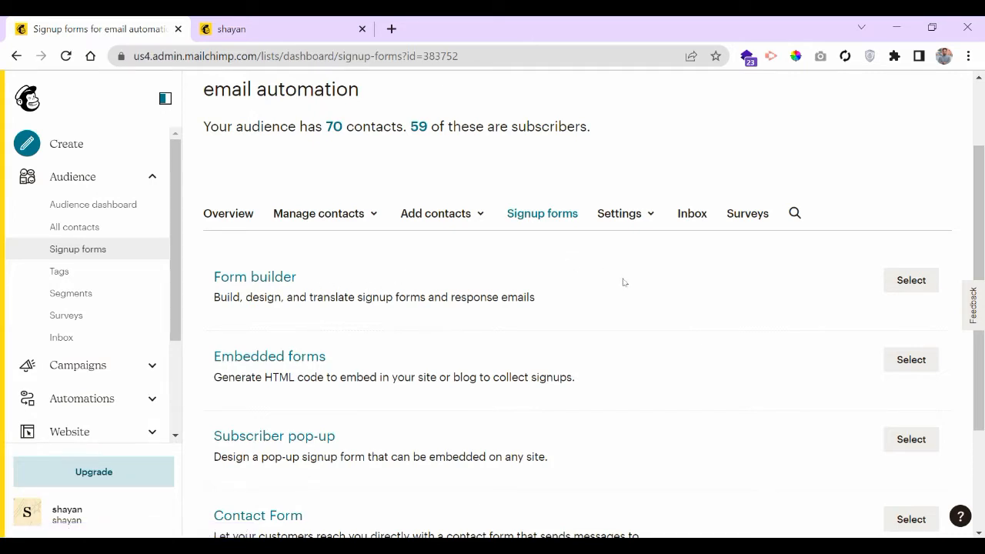
pyautogui.scroll(-2, 600, 282)
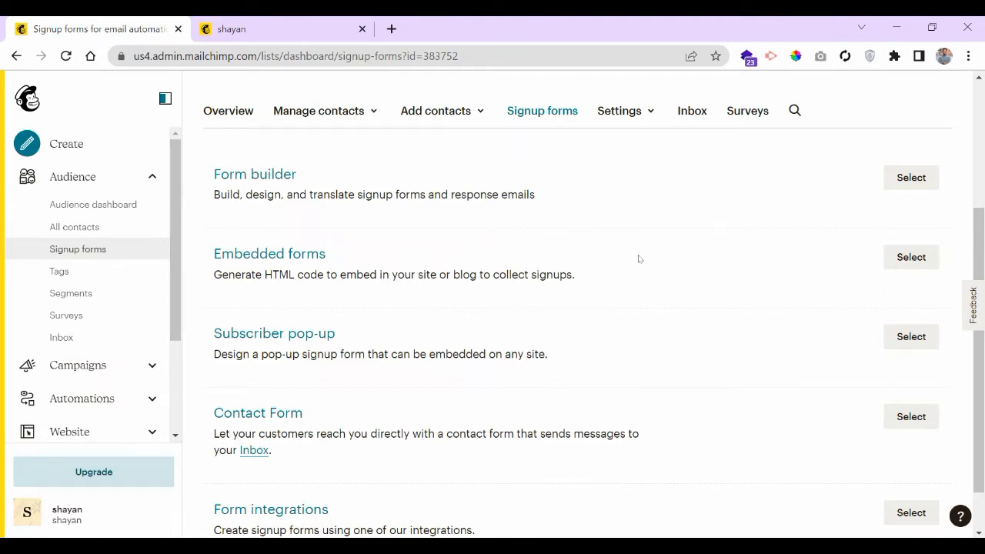
pyautogui.scroll(-1, 294, 316)
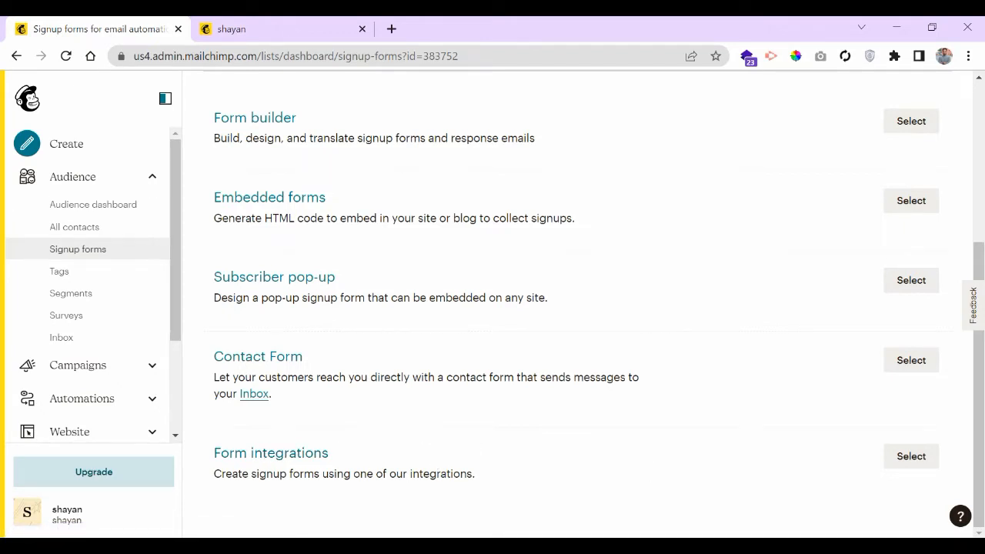
pyautogui.click(905, 457)
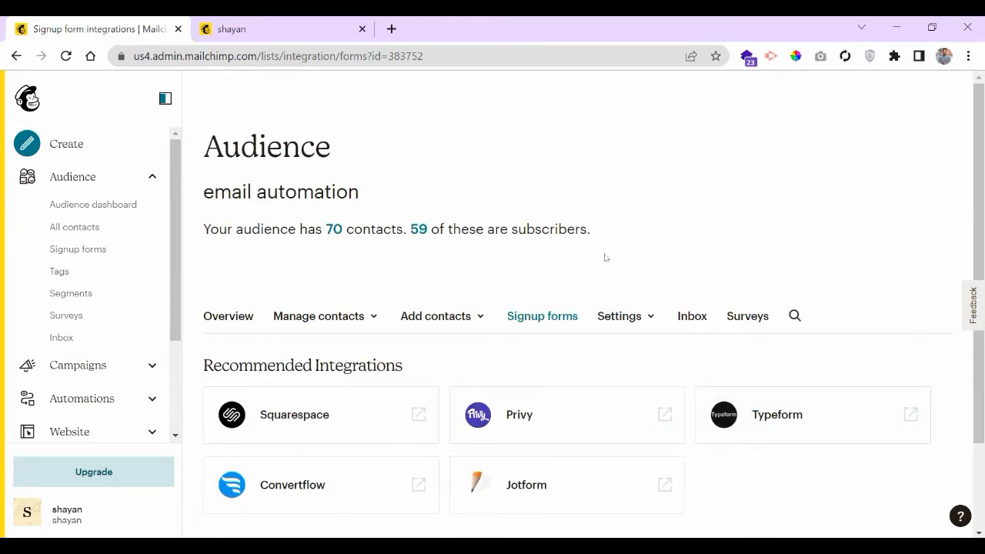
pyautogui.scroll(-1, 249, 334)
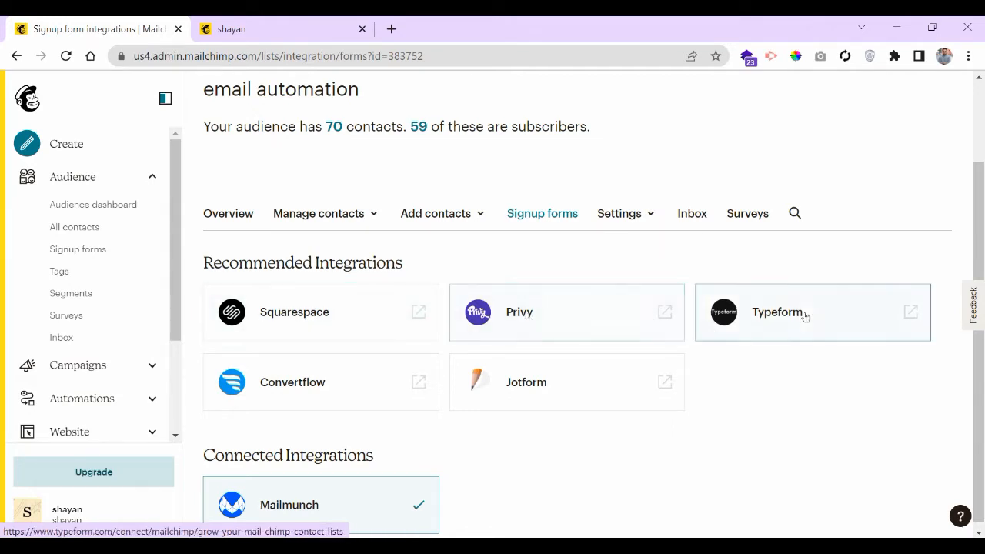
pyautogui.scroll(-1, 275, 362)
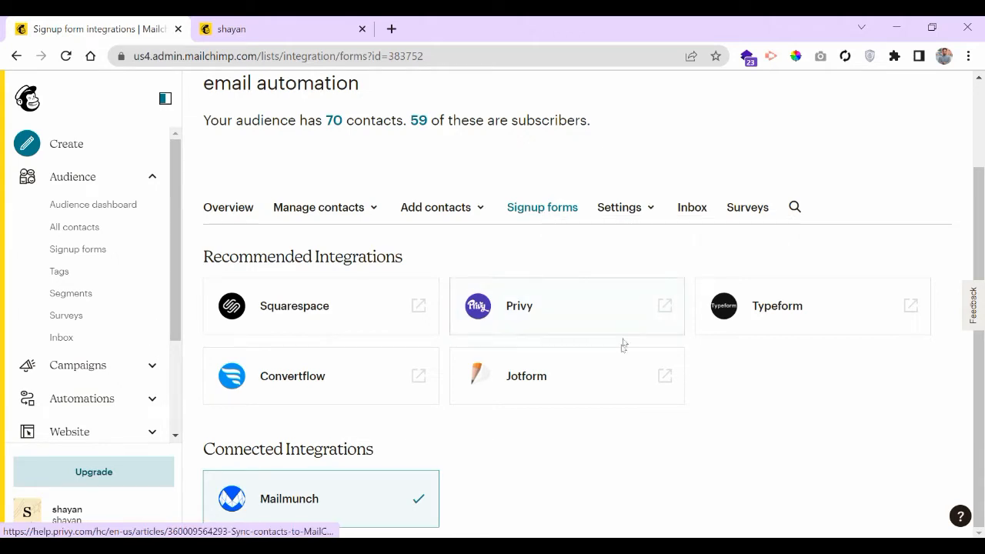
pyautogui.click(542, 207)
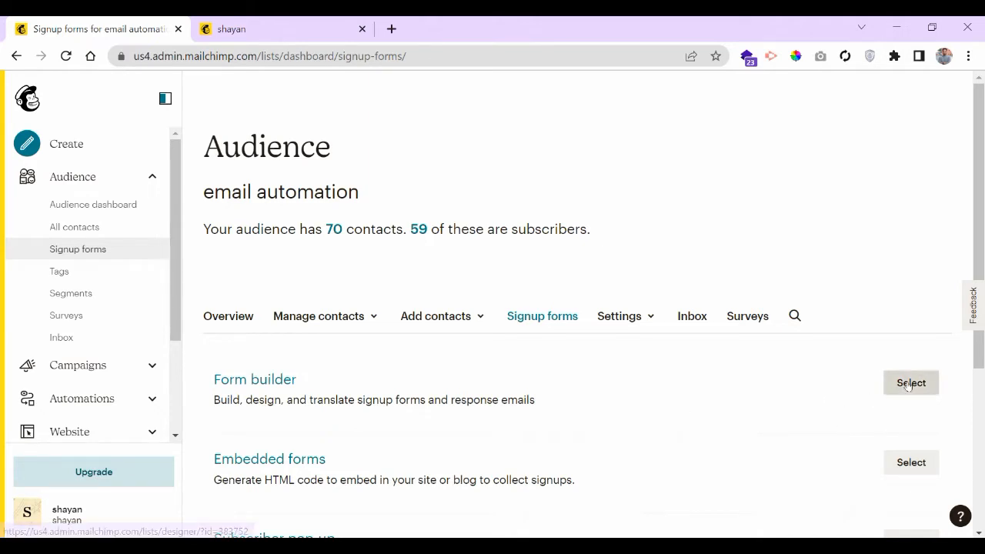
# - Open the Form builder and review the signup form fields from First Name to Registration Code
pyautogui.click(908, 384)
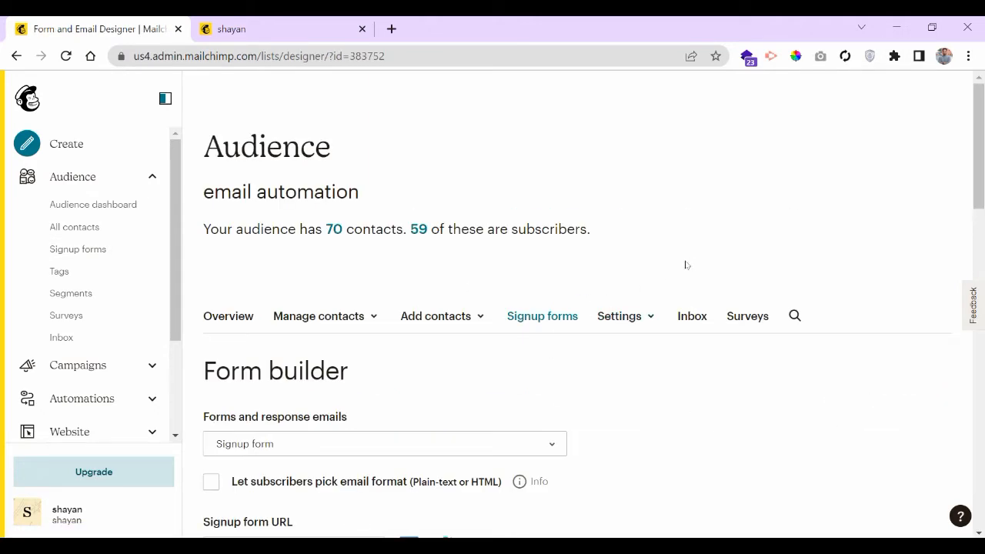
pyautogui.scroll(-3, 677, 267)
pyautogui.scroll(3, 682, 277)
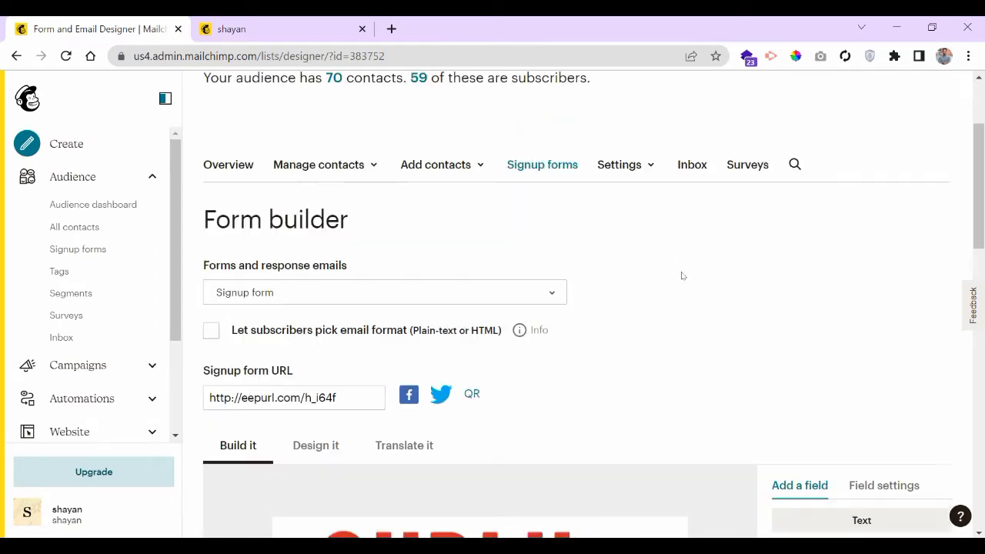
pyautogui.scroll(-6, 510, 378)
pyautogui.scroll(-3, 522, 339)
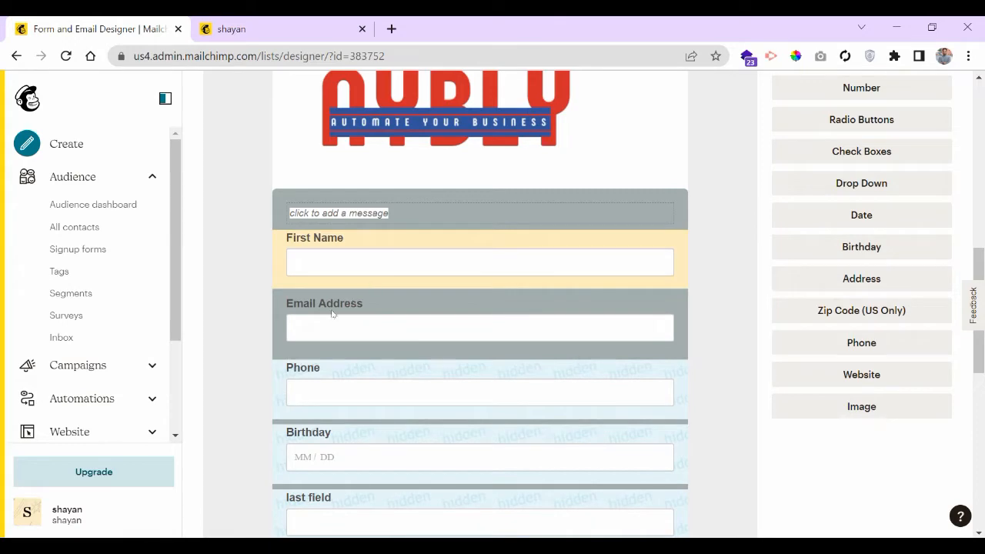
pyautogui.scroll(-7, 306, 442)
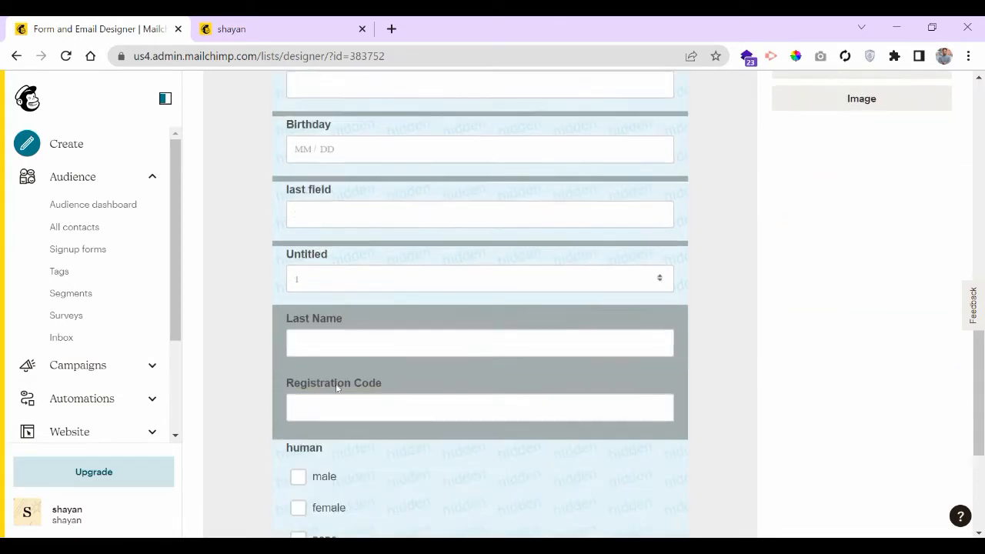
pyautogui.scroll(15, 345, 390)
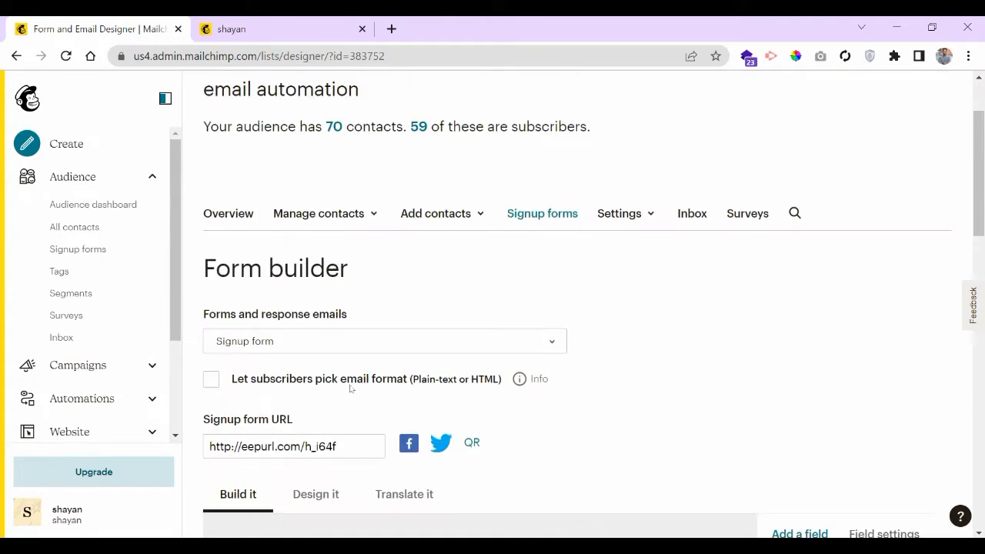
pyautogui.rightClick(334, 231)
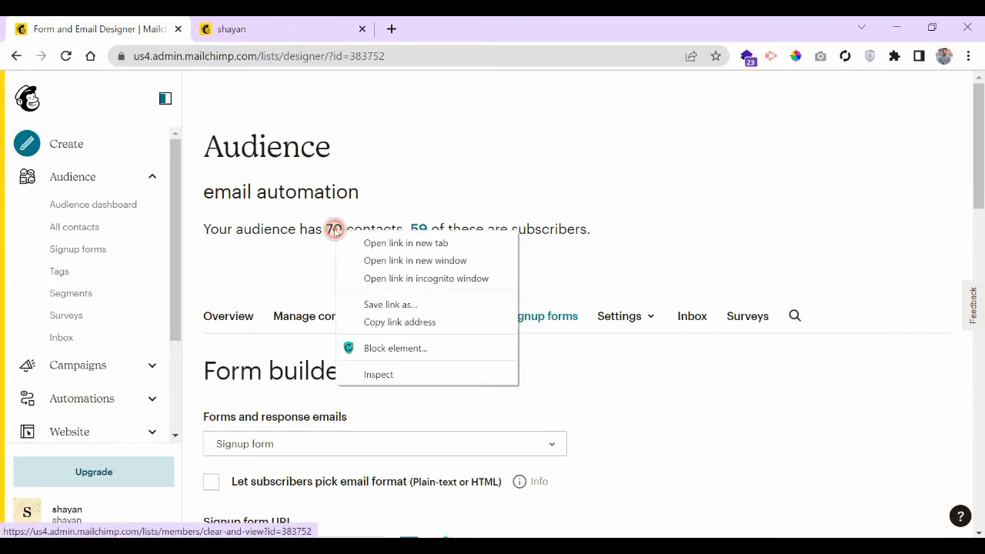
# - Open the 70-contact email automation list in a new tab, browse it, then return to the form builder
pyautogui.click(383, 243)
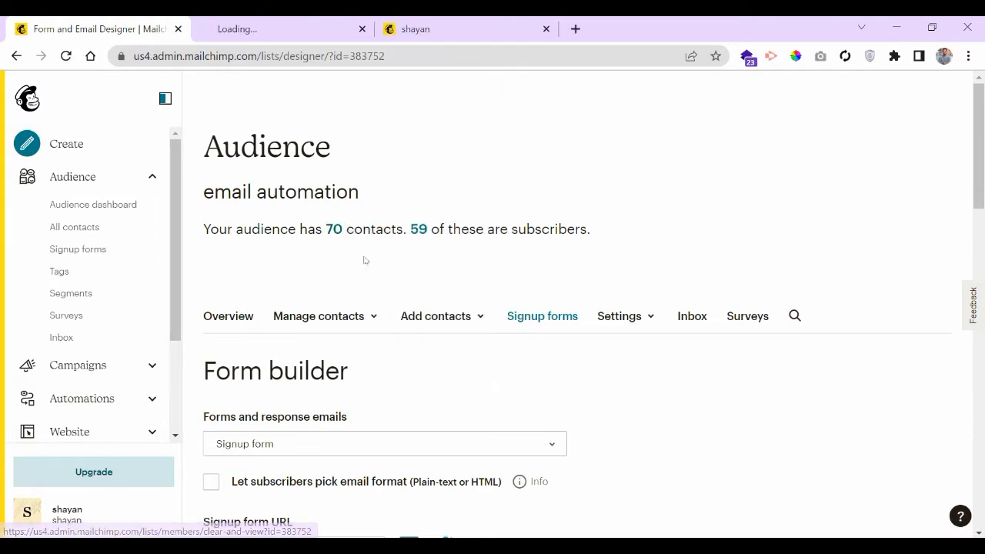
pyautogui.hotkey('ctrl', 'Tab')
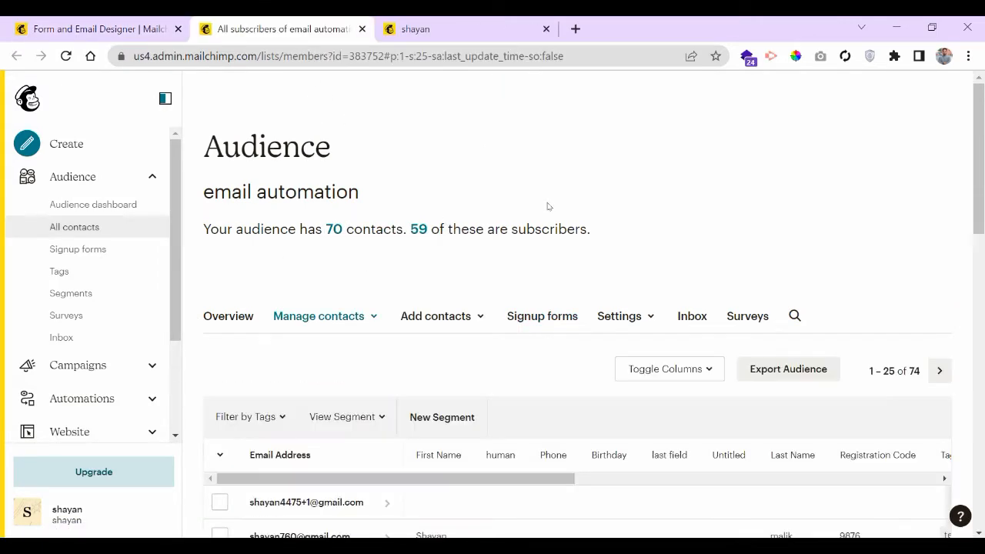
pyautogui.scroll(-3, 421, 226)
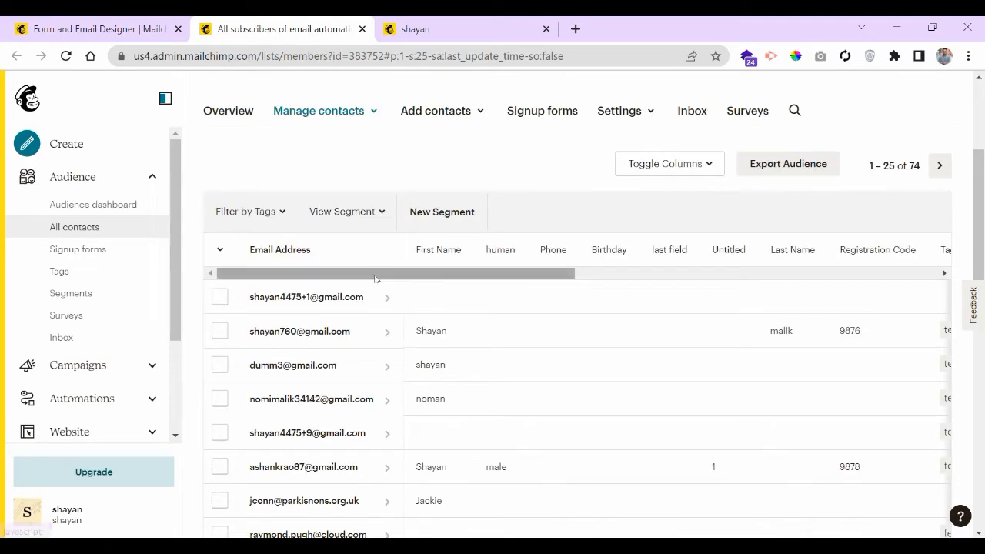
pyautogui.moveTo(363, 274)
pyautogui.mouseDown()
pyautogui.moveTo(841, 282)
pyautogui.moveTo(347, 285)
pyautogui.mouseUp()
pyautogui.scroll(1, 601, 334)
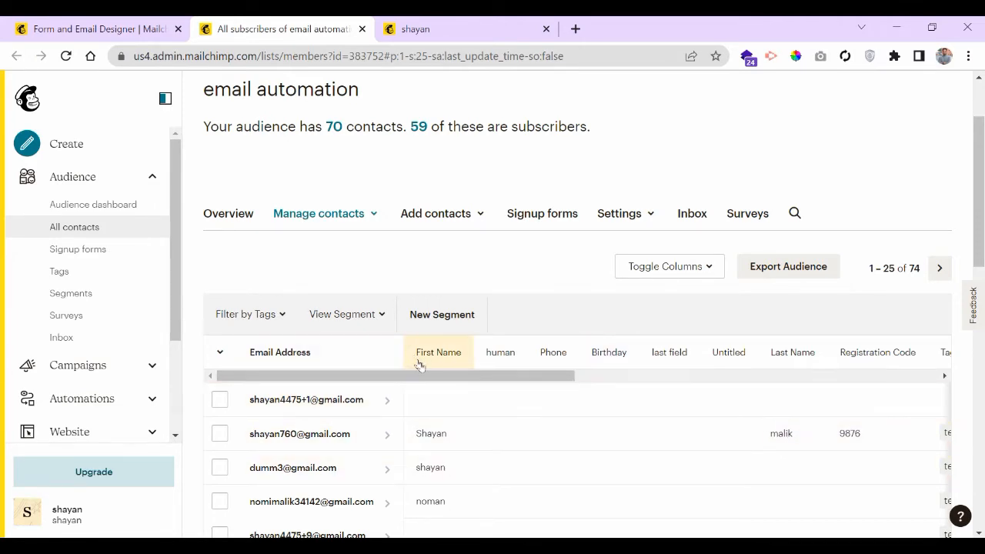
pyautogui.moveTo(421, 377); pyautogui.dragTo(423, 400)
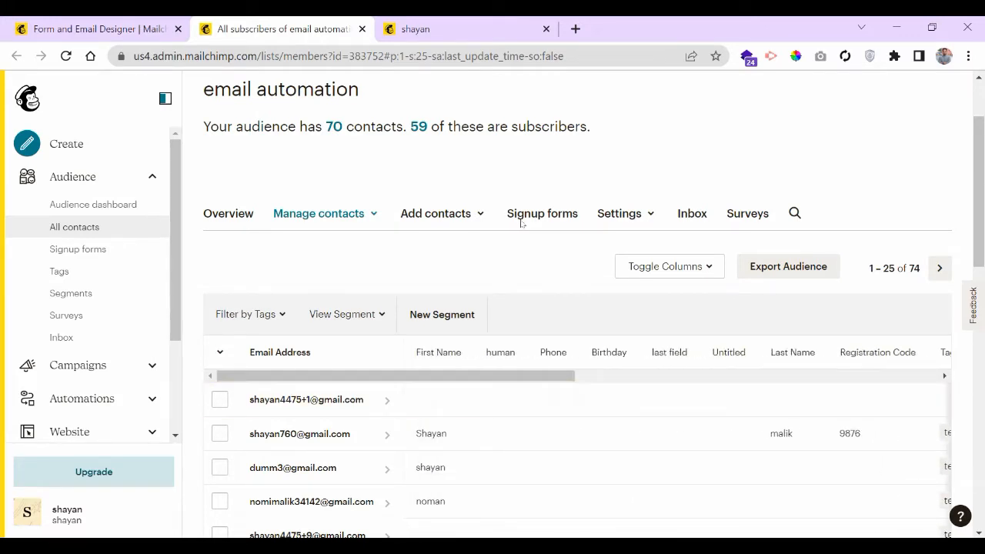
pyautogui.scroll(-2, 515, 249)
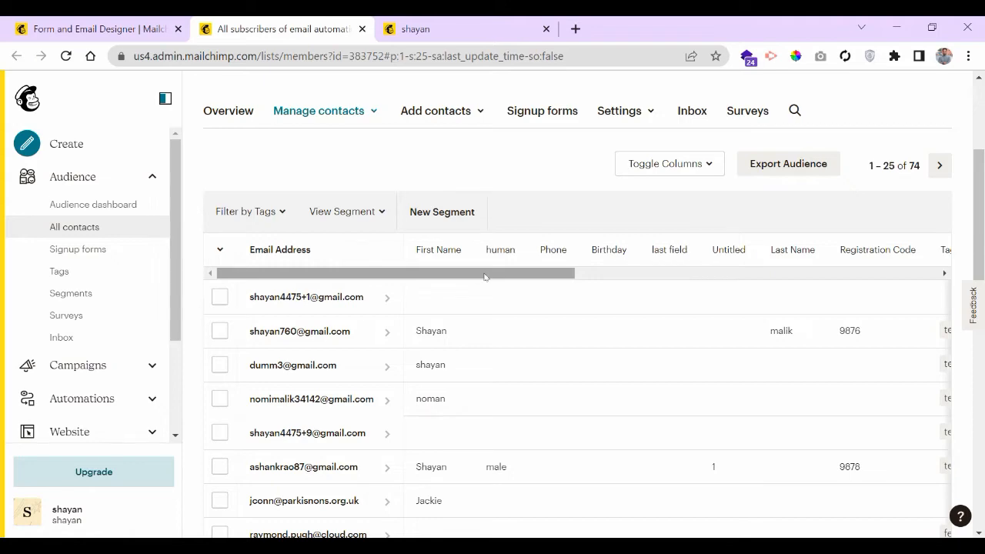
pyautogui.moveTo(485, 277); pyautogui.dragTo(462, 279)
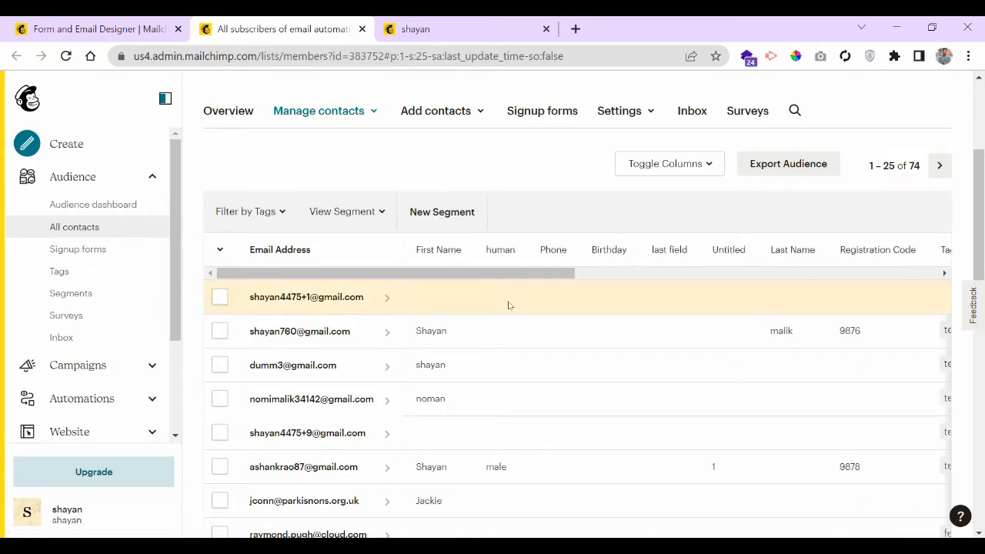
pyautogui.scroll(4, 492, 301)
pyautogui.click(99, 28)
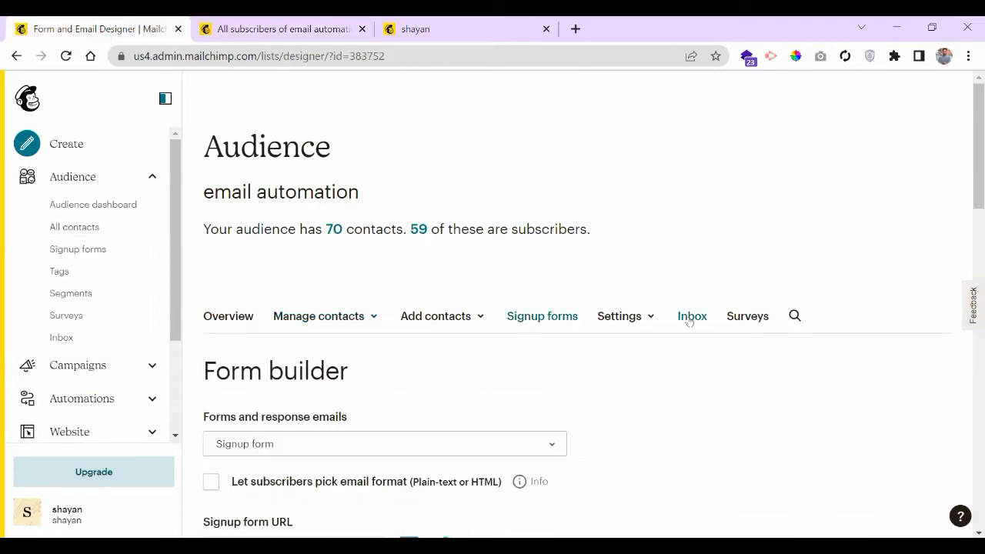
pyautogui.scroll(-6, 677, 308)
pyautogui.scroll(-3, 676, 260)
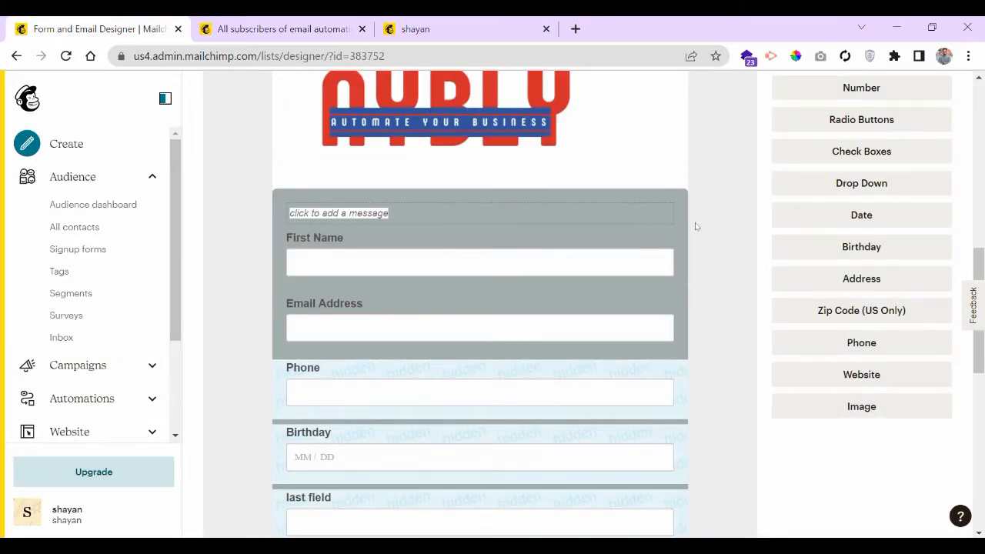
pyautogui.scroll(-5, 722, 220)
pyautogui.scroll(-2, 722, 219)
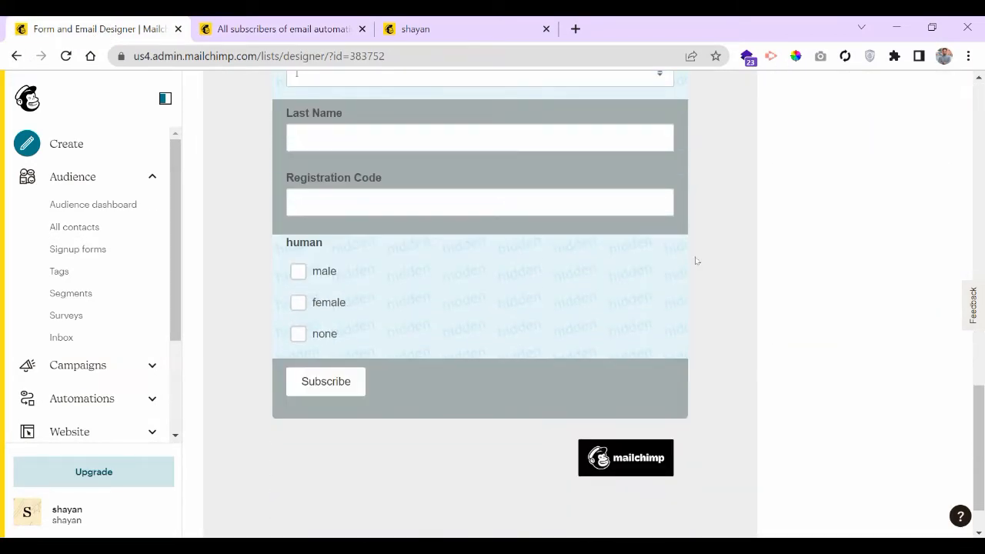
pyautogui.scroll(7, 693, 254)
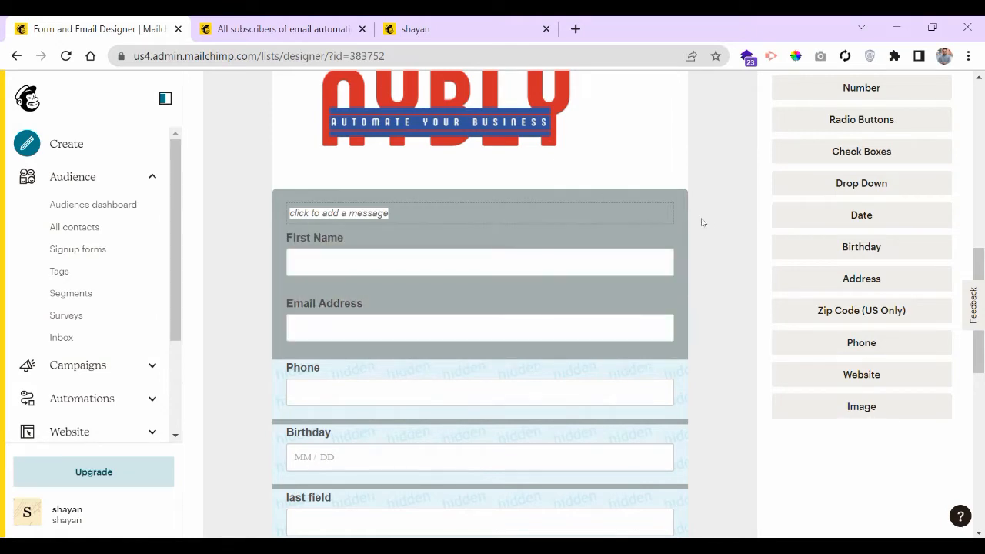
pyautogui.scroll(-5, 707, 221)
pyautogui.scroll(8, 707, 221)
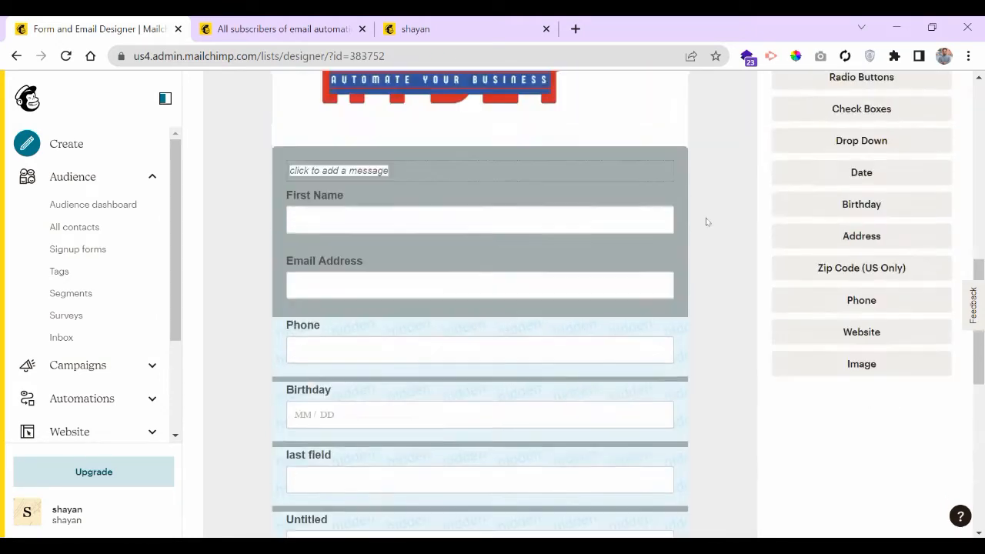
pyautogui.scroll(2, 699, 231)
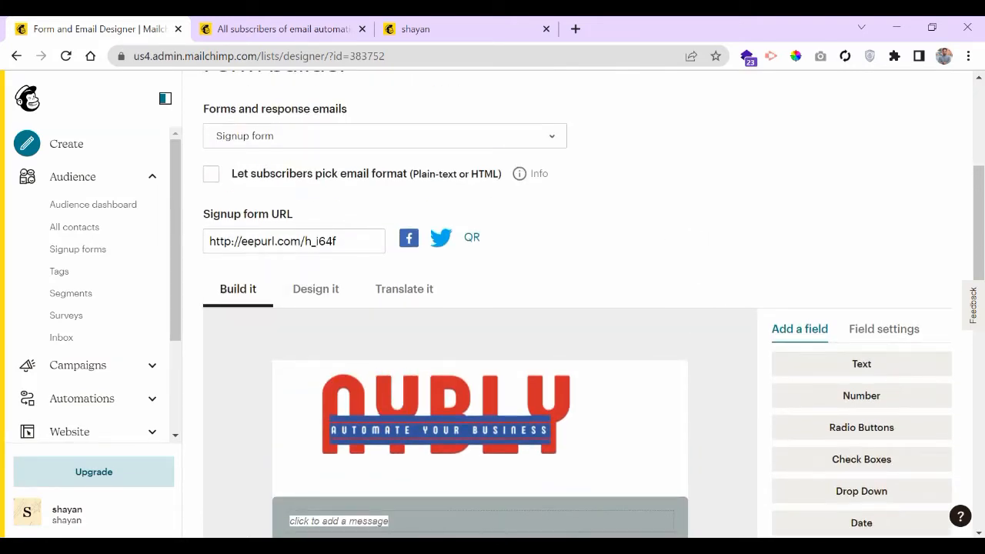
pyautogui.click(303, 240)
pyautogui.rightClick(304, 241)
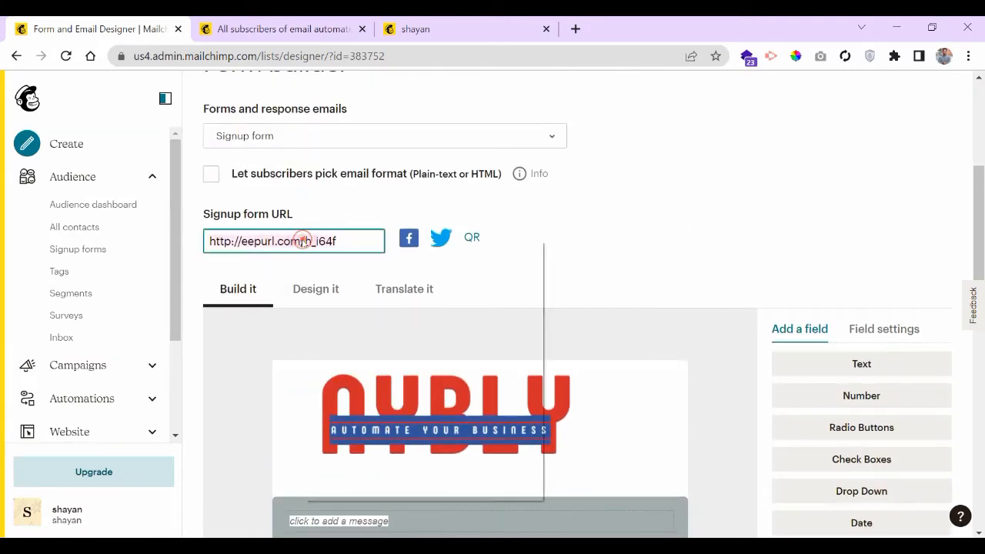
pyautogui.click(356, 296)
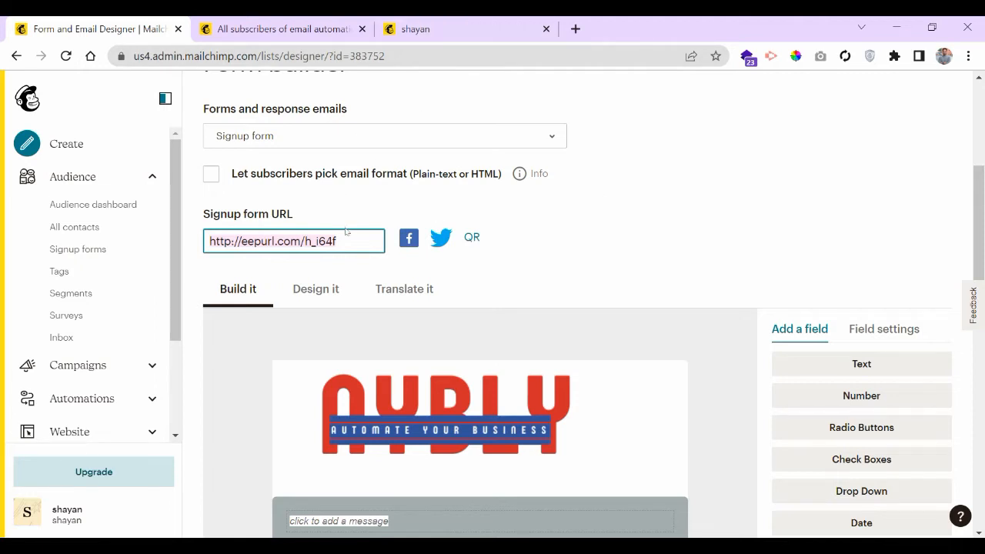
pyautogui.click(576, 29)
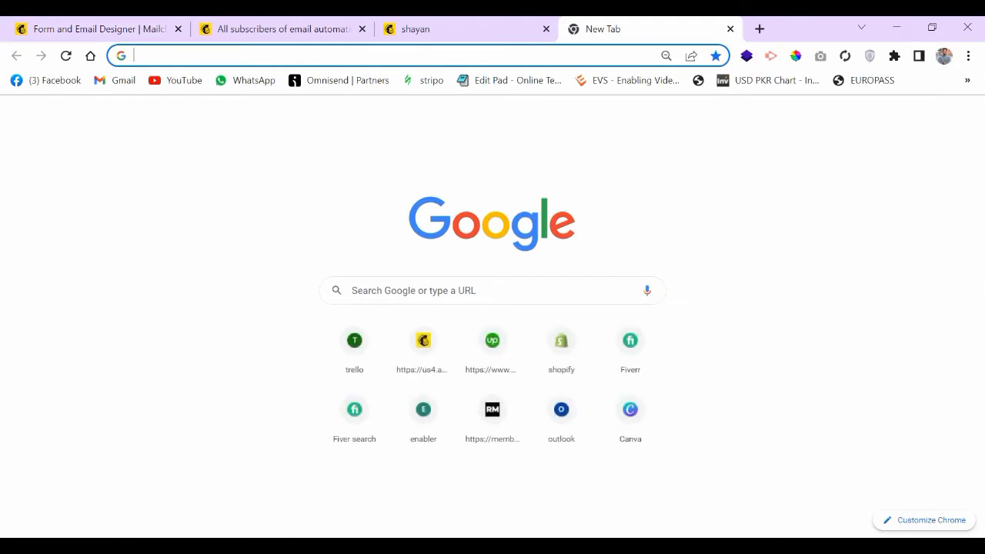
# - Load the copied signup form URL in the new tab and close the outdated signup page tab
pyautogui.write('http://eepurl.com/h_i64f')
pyautogui.press('Return')
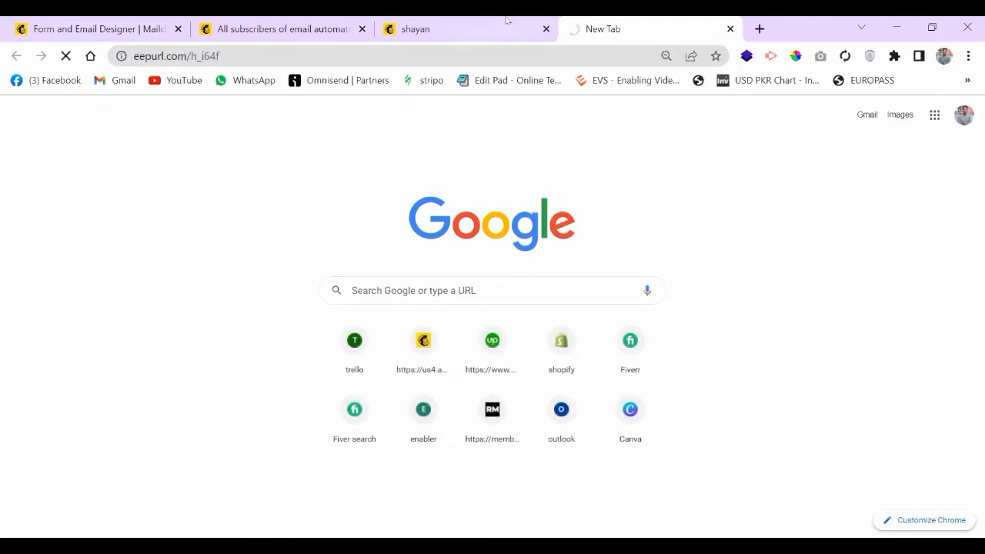
pyautogui.click(546, 29)
pyautogui.scroll(-2, 466, 215)
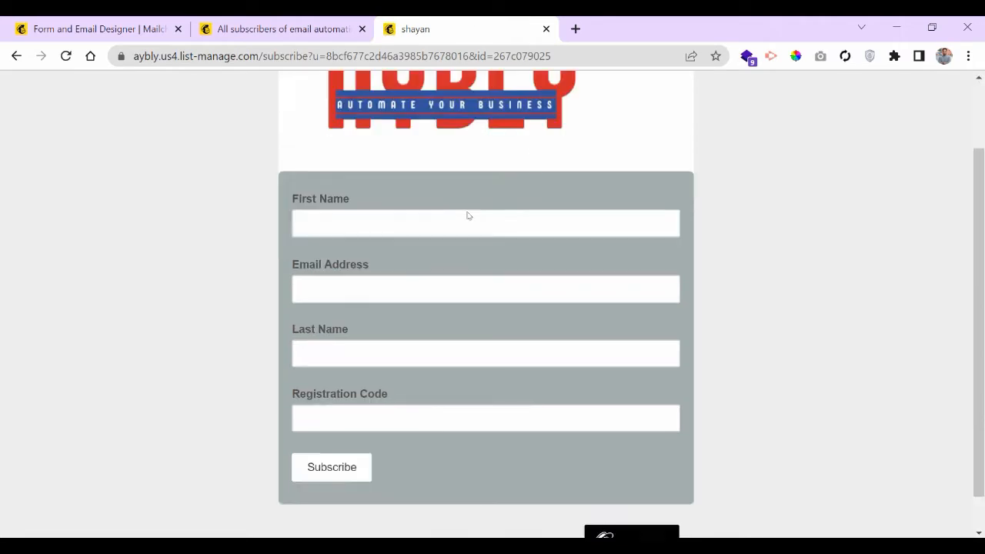
pyautogui.scroll(2, 500, 363)
pyautogui.scroll(-2, 500, 363)
# - Fill in a first name, a slightly altered saved email, a last name and registration code 123
pyautogui.click(467, 183)
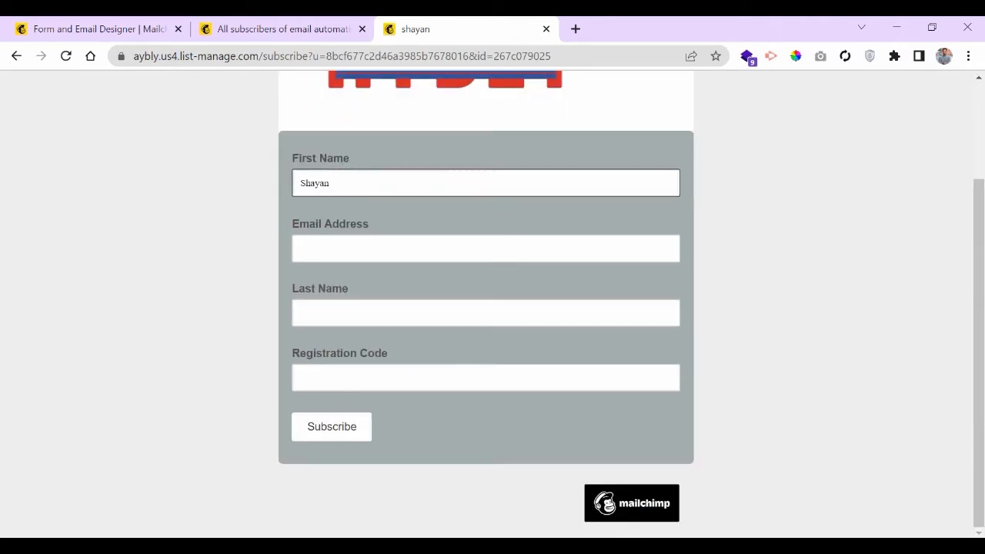
pyautogui.click(341, 182)
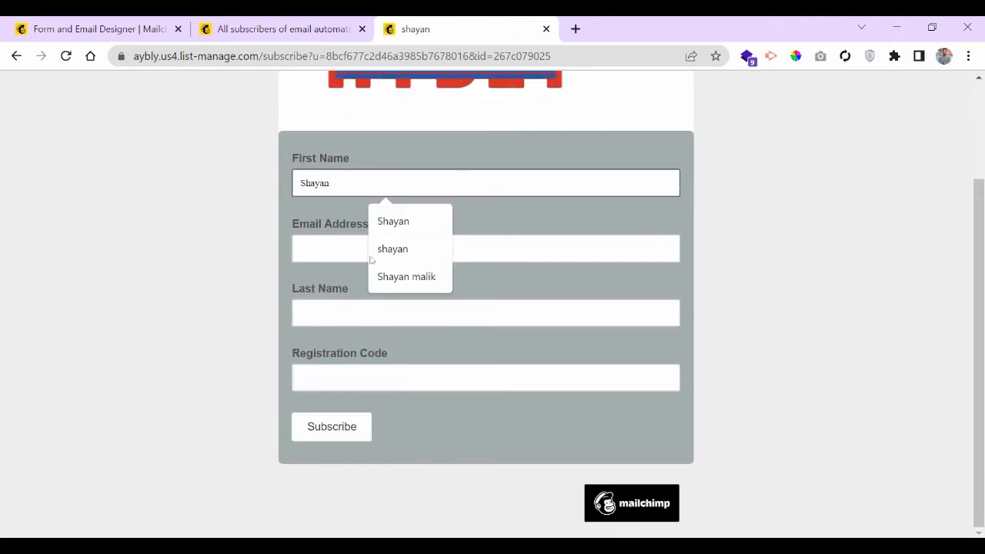
pyautogui.click(331, 248)
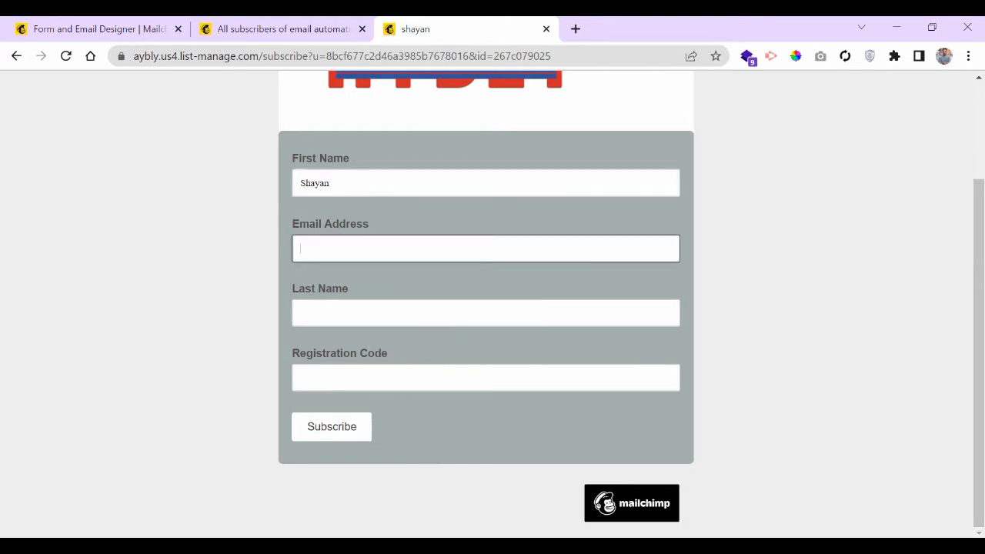
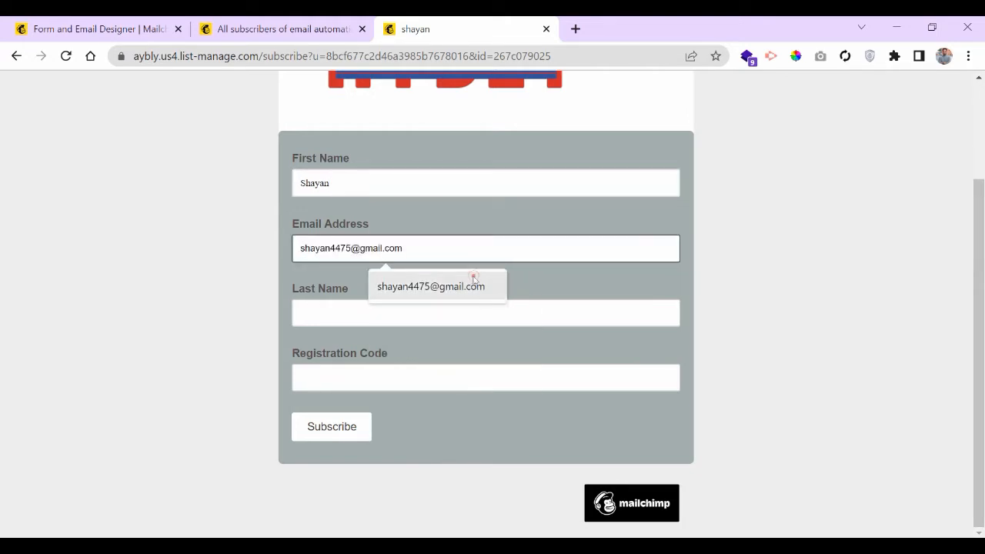
pyautogui.click(473, 283)
pyautogui.click(348, 249)
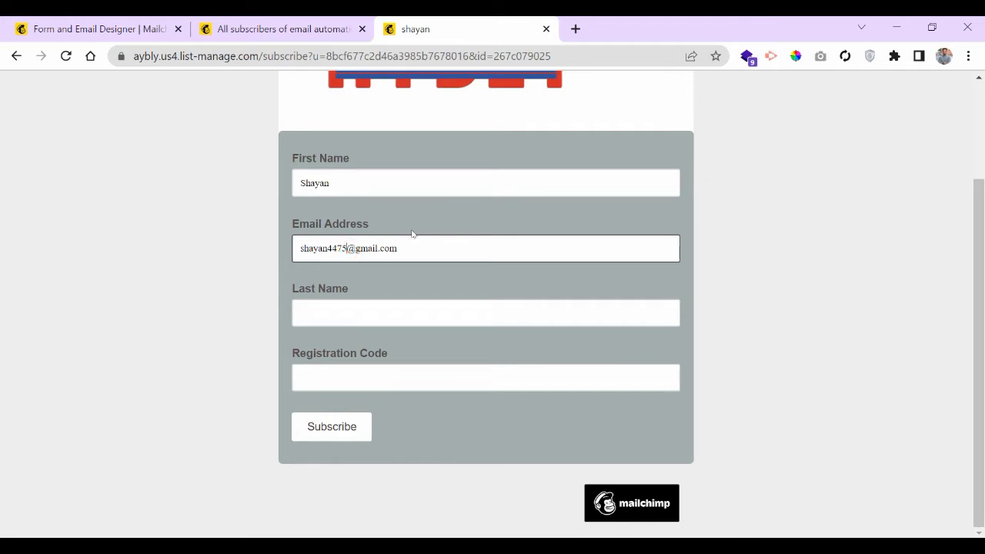
pyautogui.press('BackSpace')
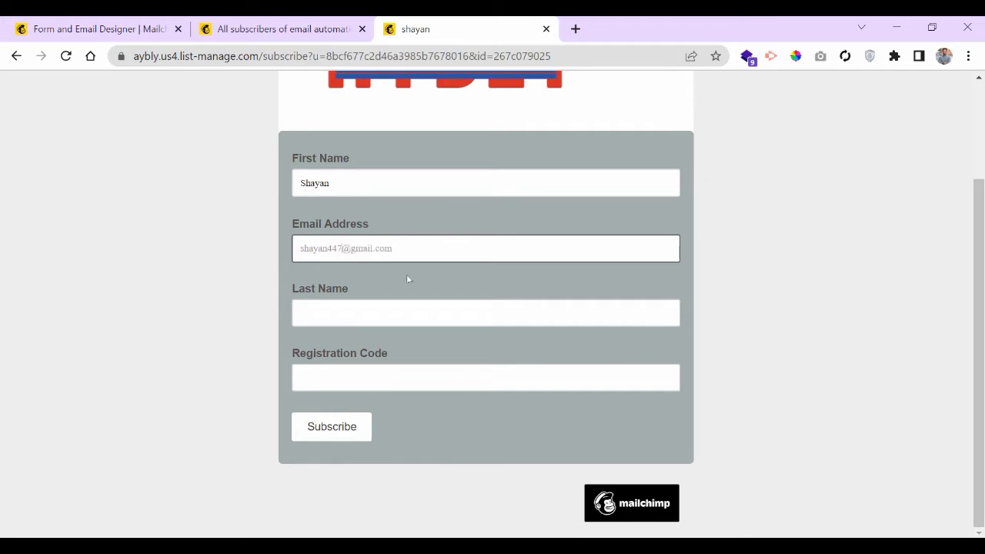
pyautogui.click(375, 316)
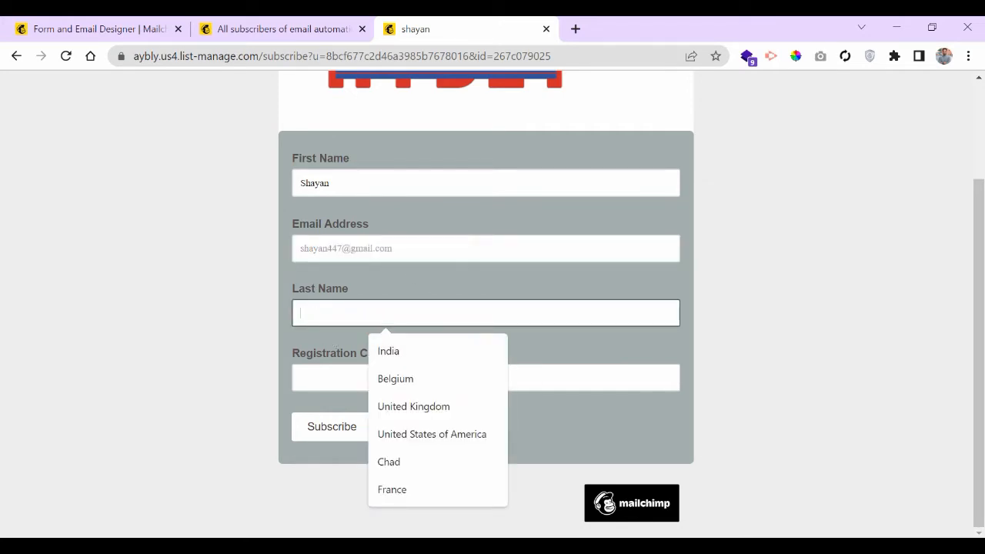
pyautogui.write('anjum')
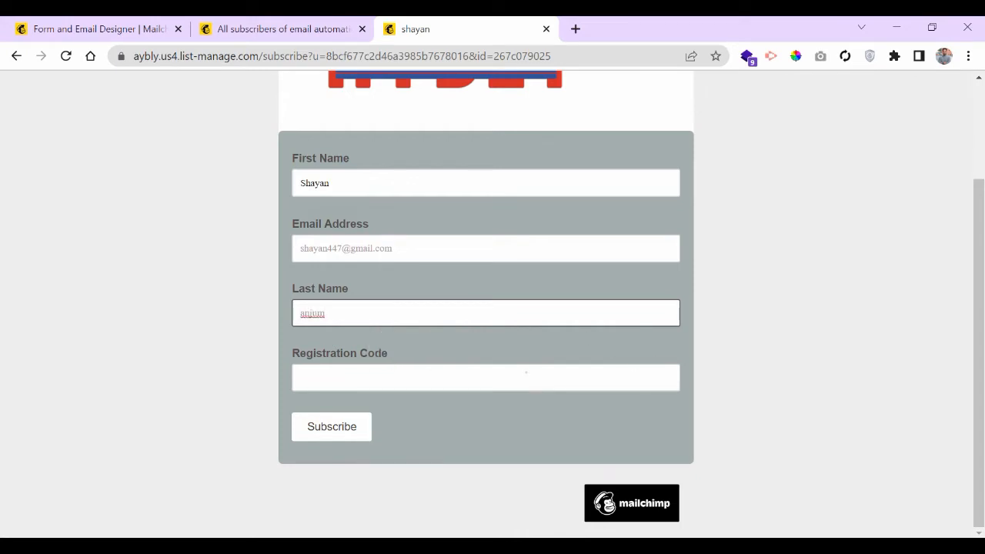
pyautogui.click(526, 374)
pyautogui.write('1234')
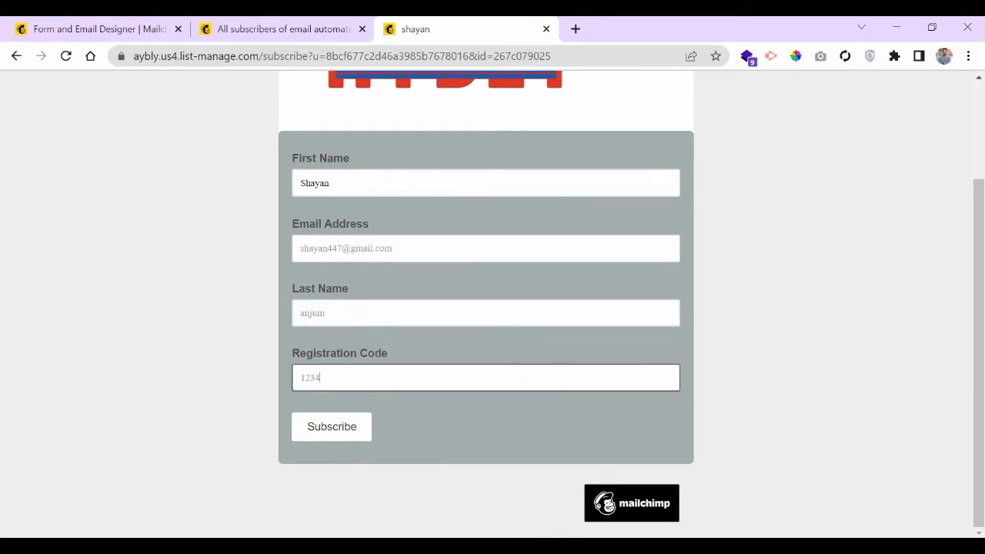
pyautogui.click(466, 414)
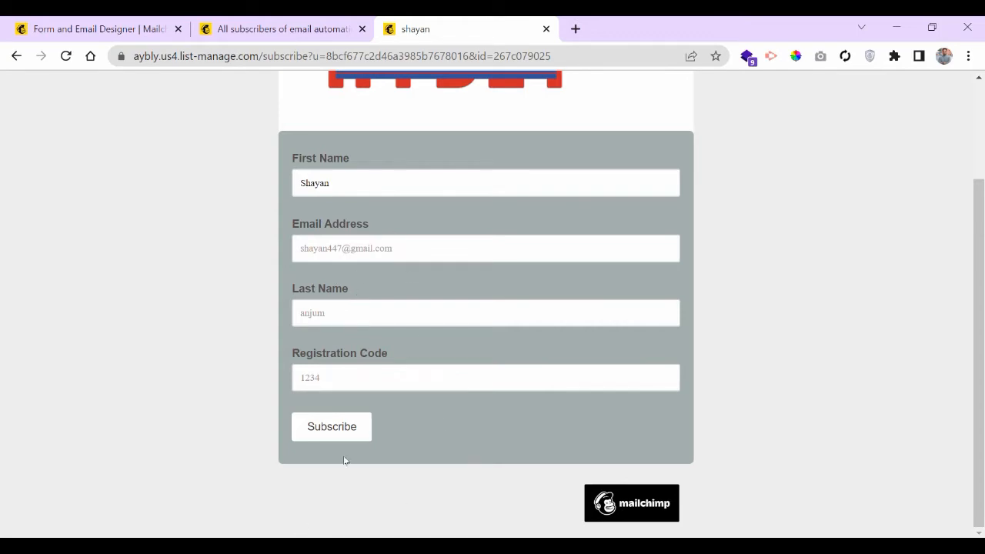
# - Submit the form, pass the reCAPTCHA check, and reach the Subscription Confirmed page
pyautogui.click(328, 432)
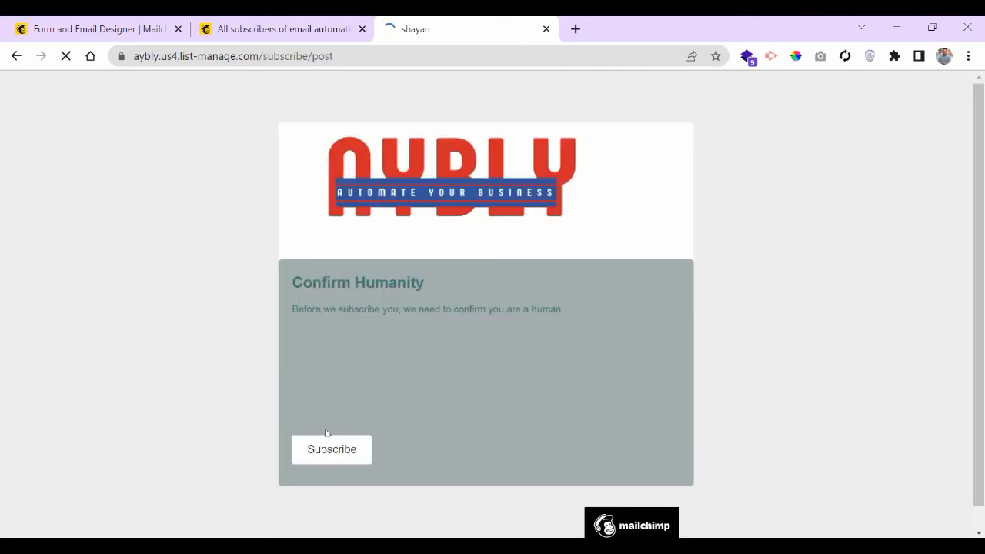
pyautogui.click(306, 377)
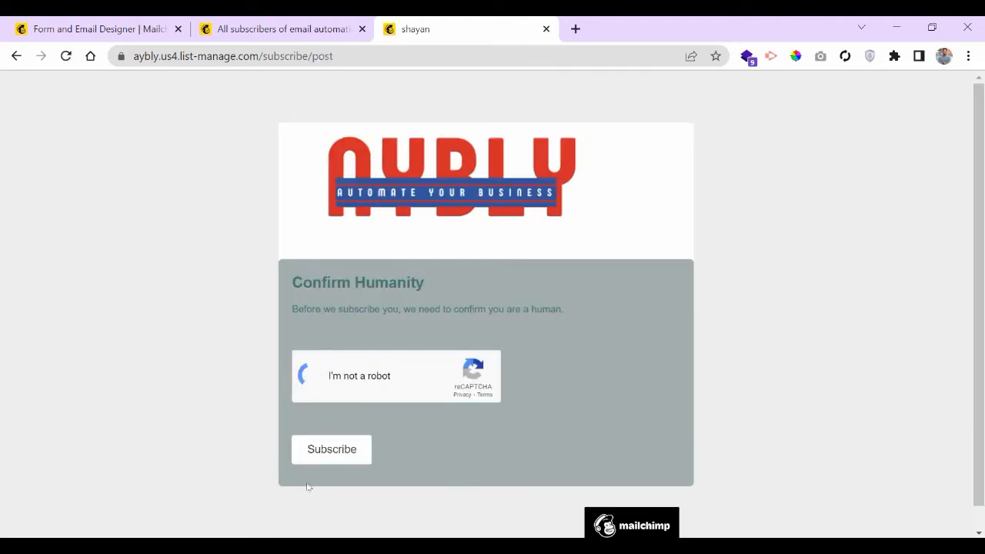
pyautogui.click(328, 448)
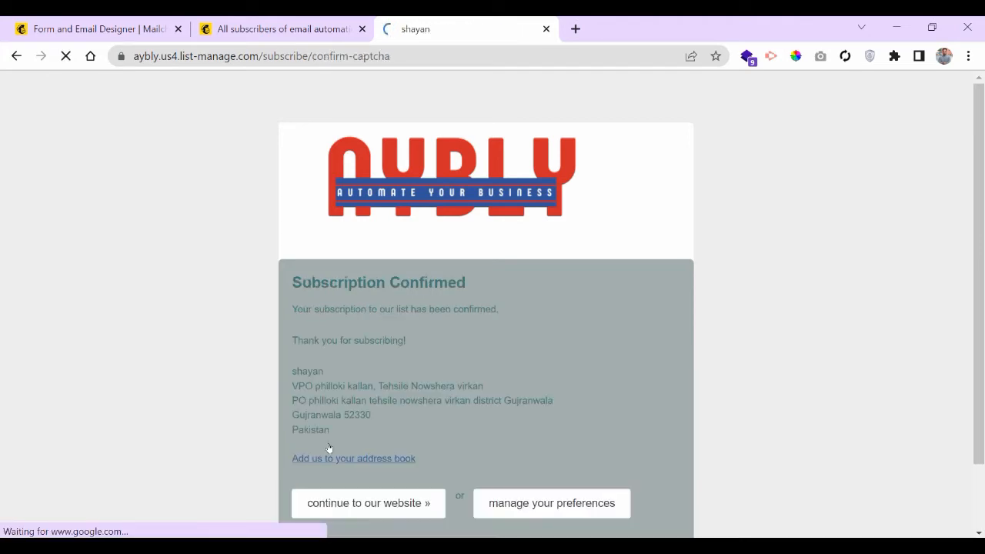
pyautogui.tripleClick(386, 282)
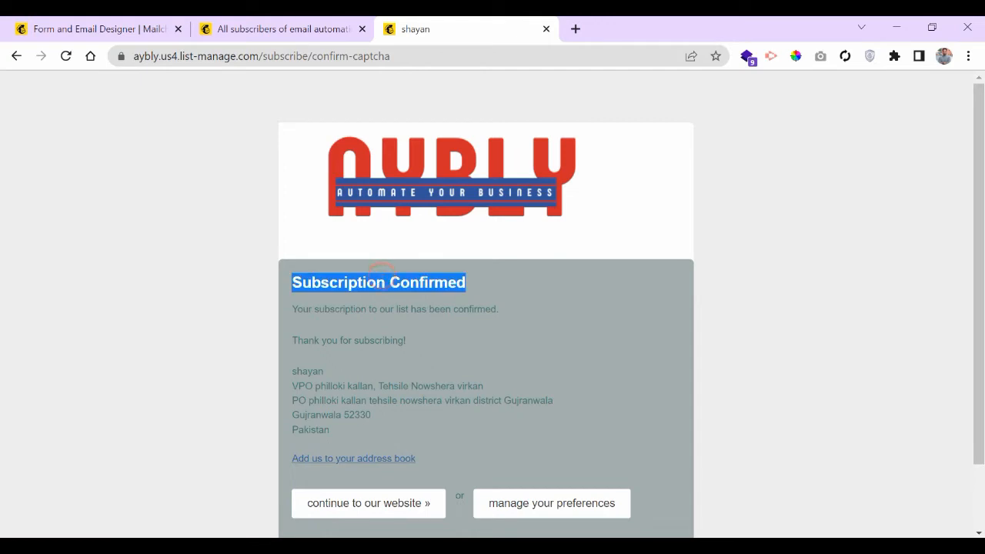
pyautogui.click(481, 334)
pyautogui.scroll(-1, 485, 331)
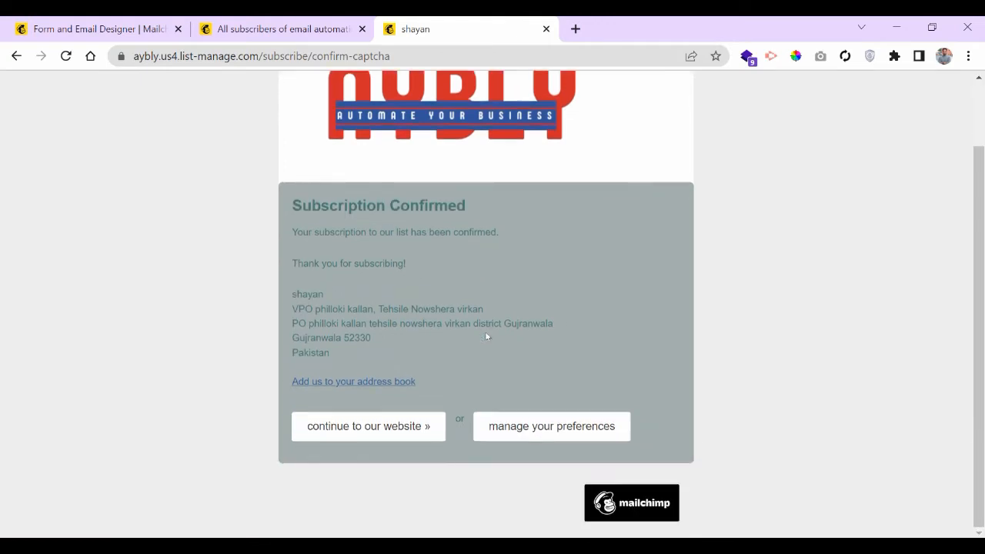
pyautogui.scroll(1, 227, 186)
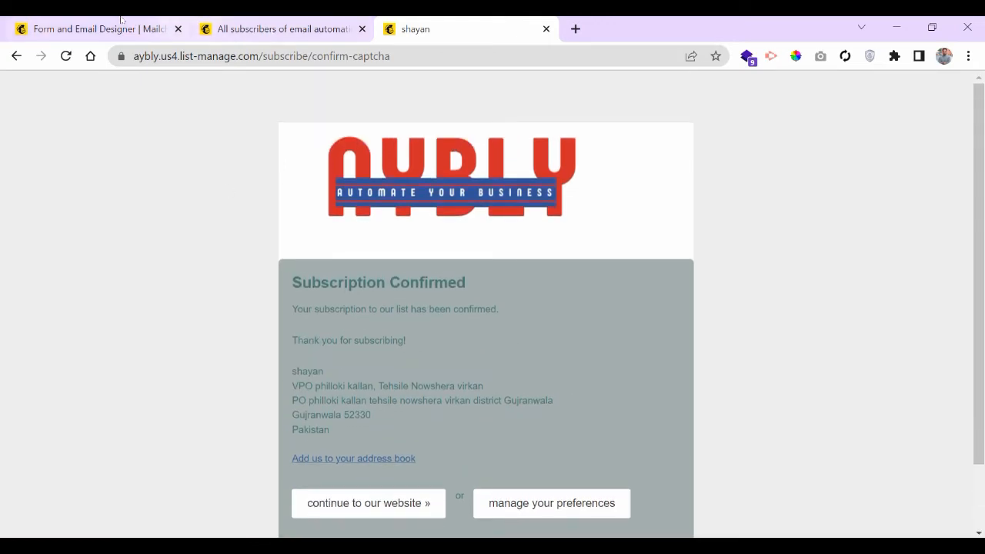
pyautogui.click(248, 26)
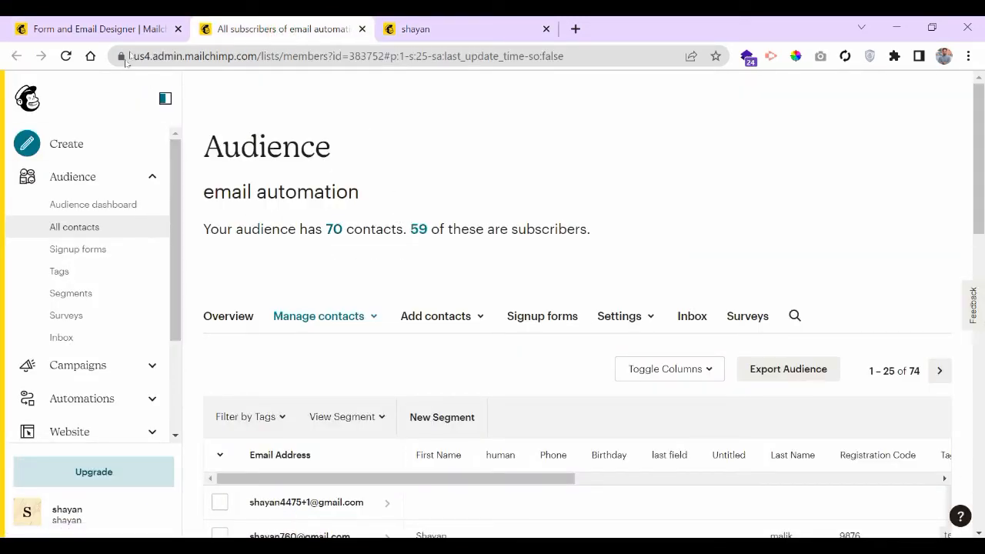
# - Reload the contacts list, now 71, and check the new Hosted Signup Form subscriber's details
pyautogui.click(65, 57)
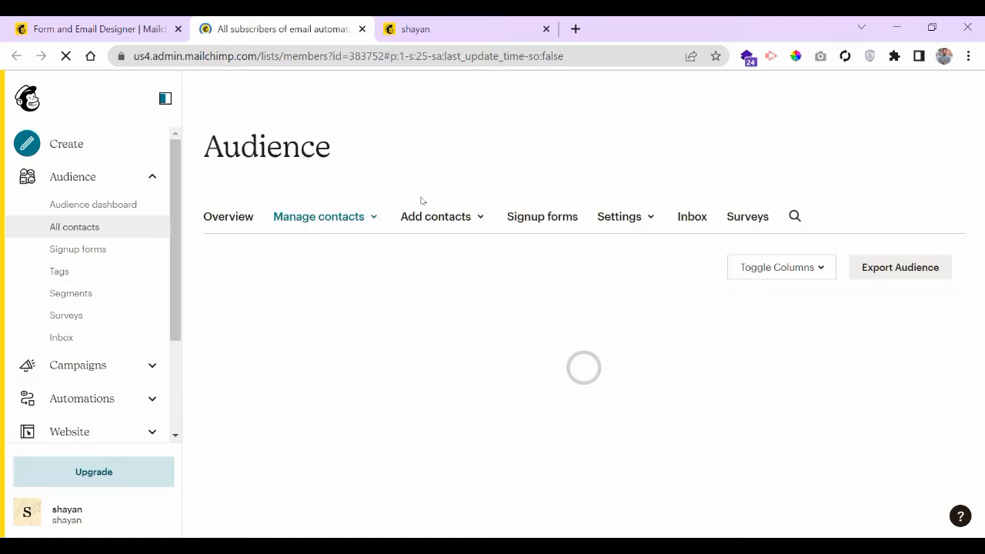
pyautogui.scroll(-2, 484, 175)
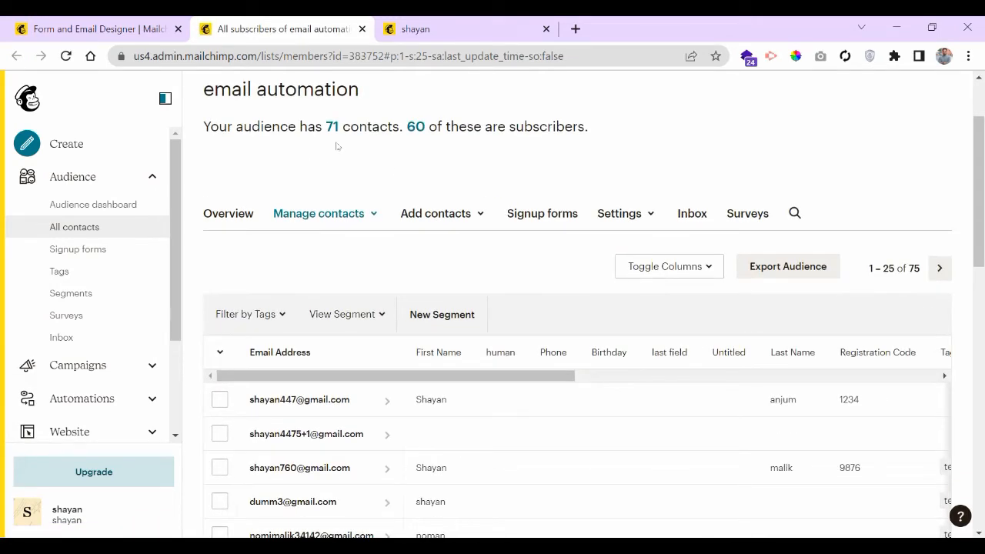
pyautogui.scroll(-4, 370, 323)
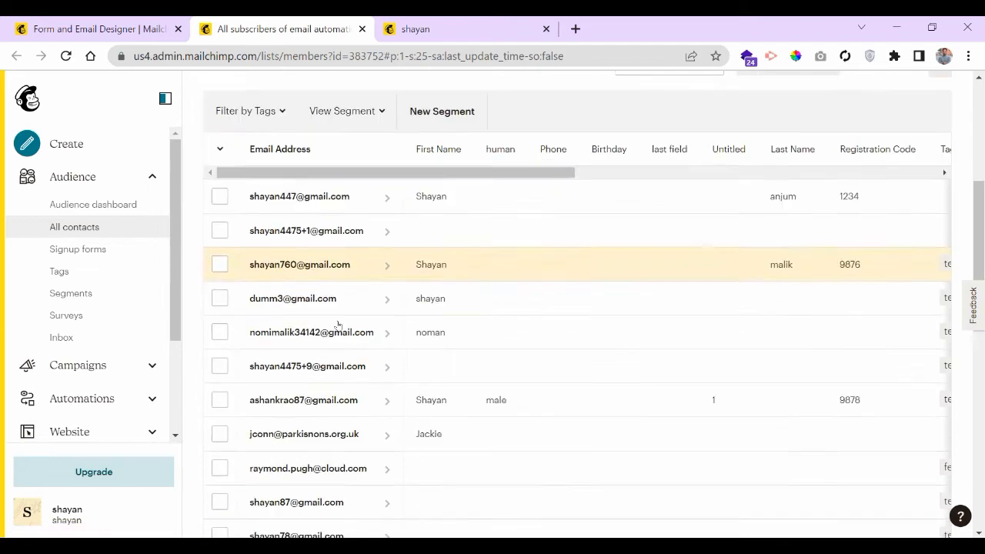
pyautogui.click(220, 194)
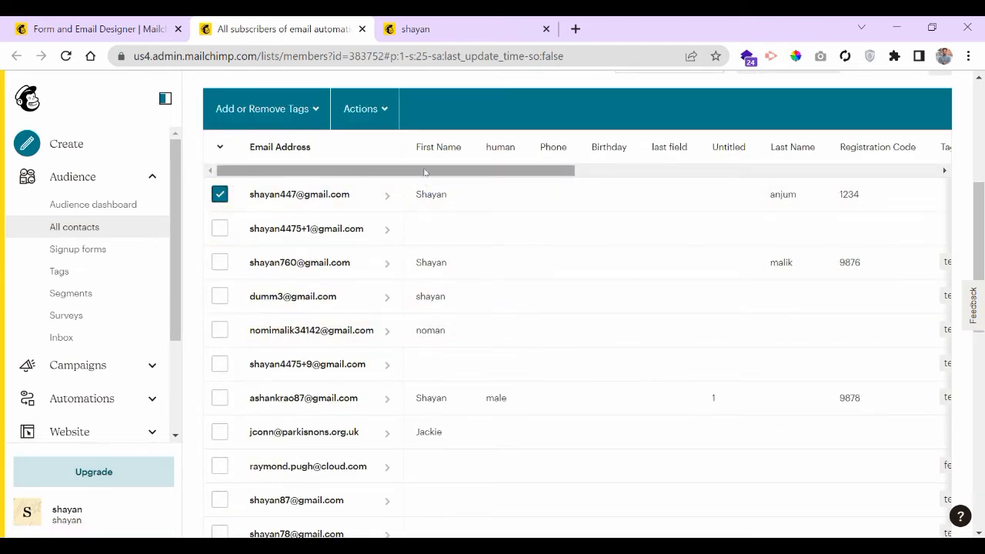
pyautogui.hscroll(4, 424, 172)
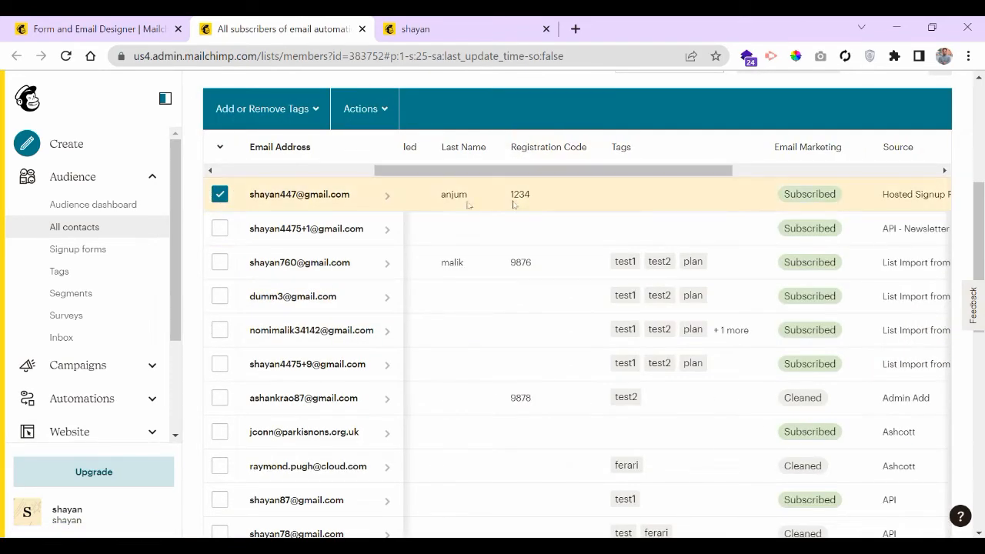
pyautogui.hscroll(3, 574, 210)
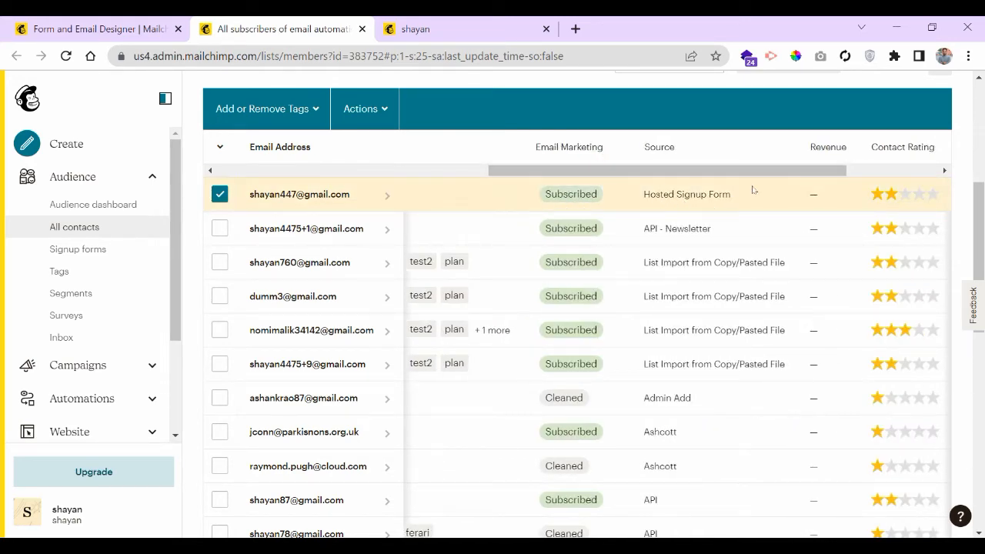
pyautogui.hscroll(-7, 462, 223)
pyautogui.scroll(2, 502, 274)
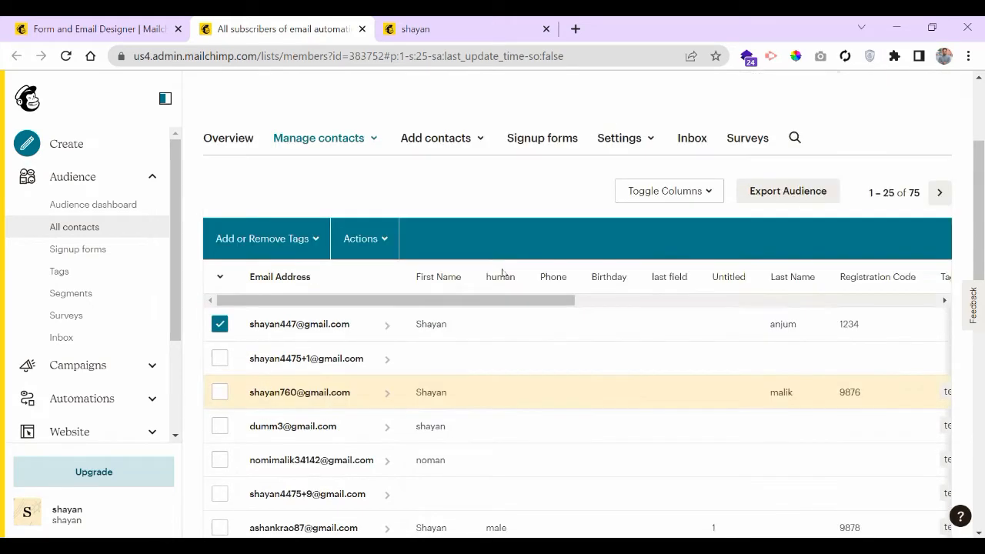
pyautogui.scroll(3, 502, 273)
pyautogui.click(97, 29)
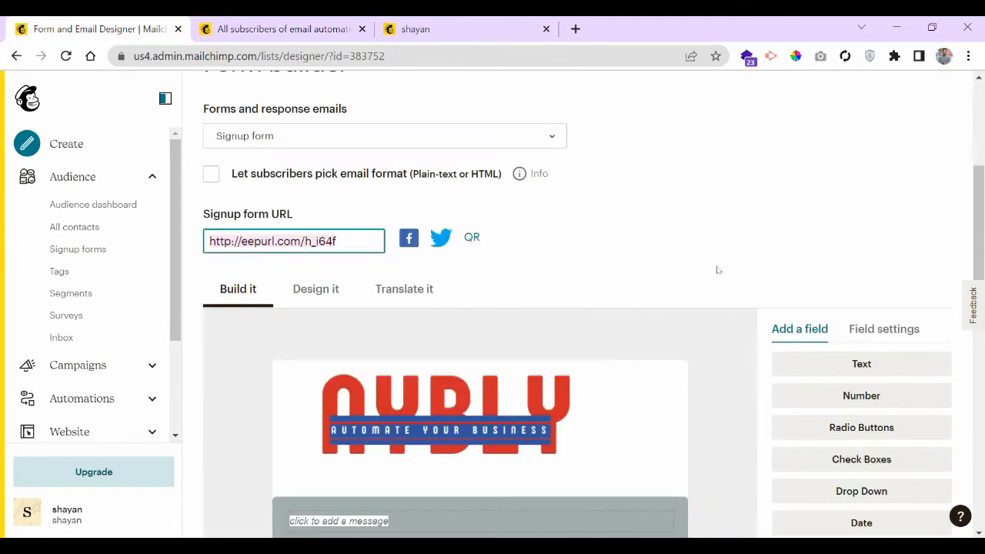
# - Show the First Name field settings: text type, tag FNAME, not required, visible
pyautogui.click(652, 217)
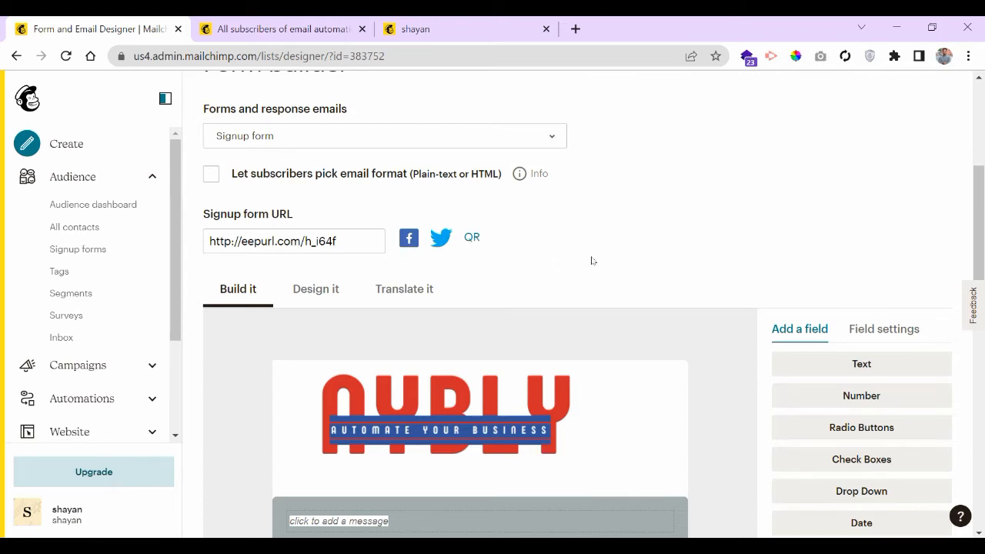
pyautogui.scroll(-1, 591, 260)
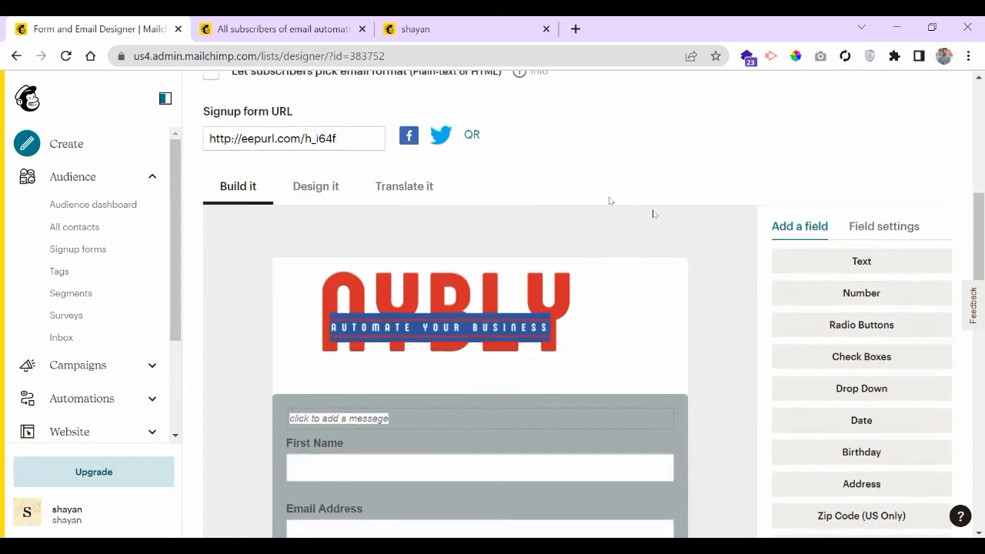
pyautogui.scroll(1, 608, 199)
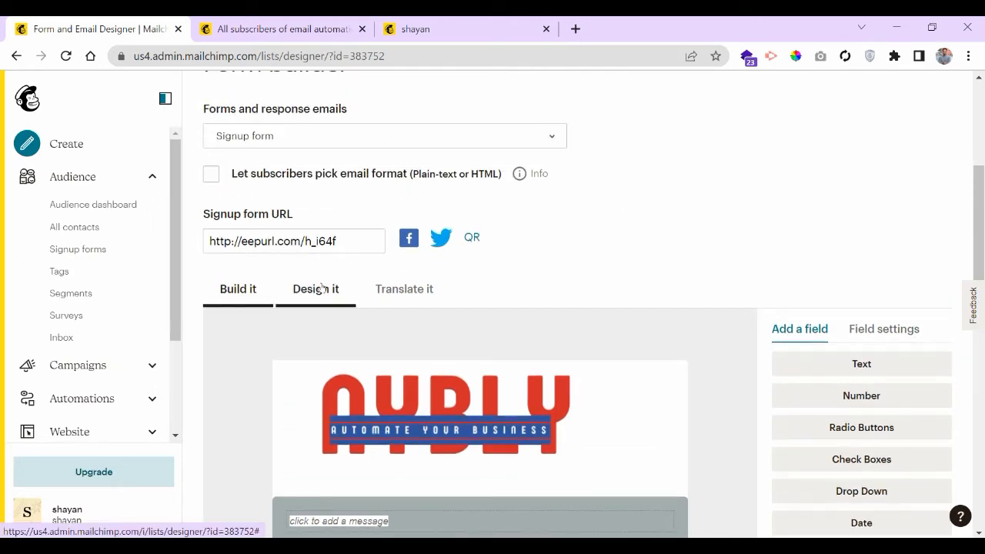
pyautogui.scroll(-1, 670, 282)
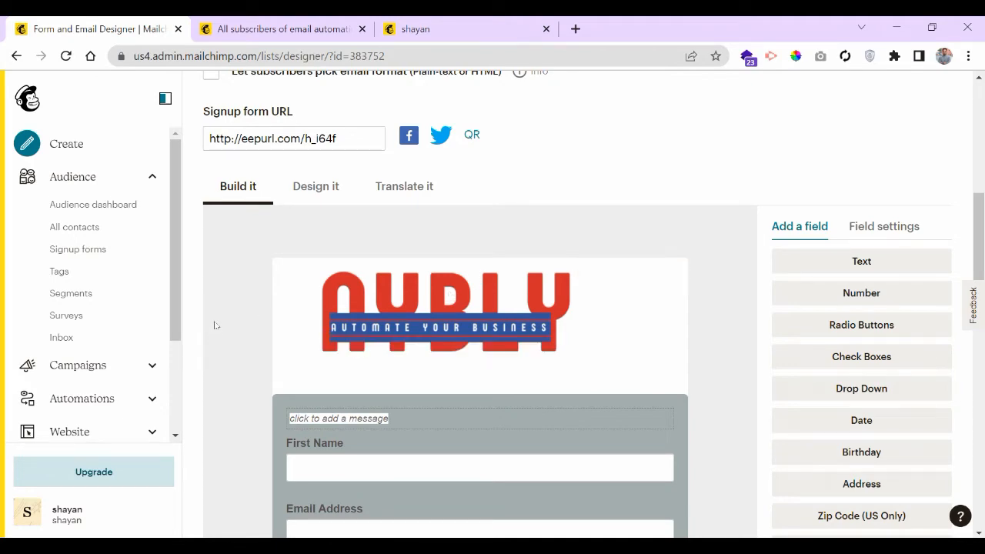
pyautogui.scroll(-8, 242, 340)
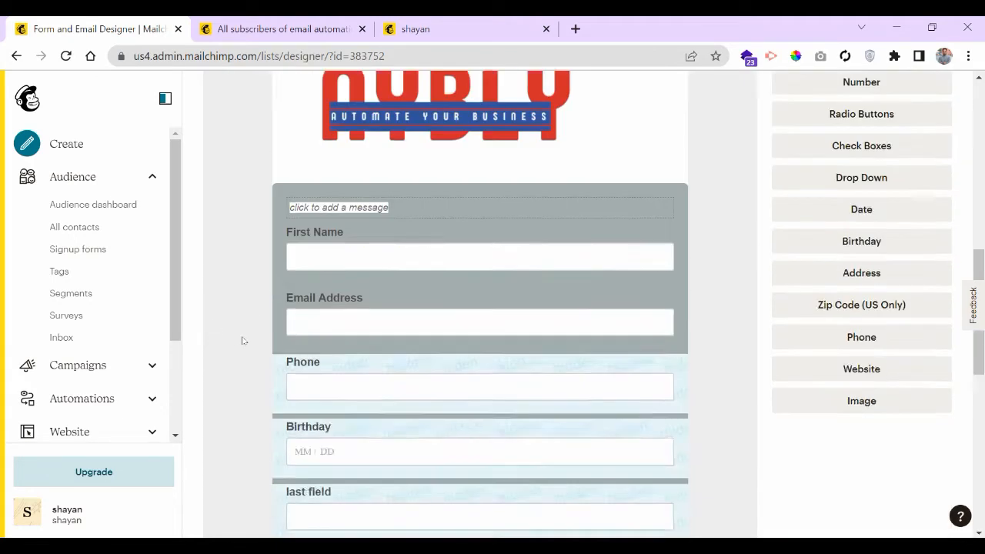
pyautogui.scroll(8, 241, 340)
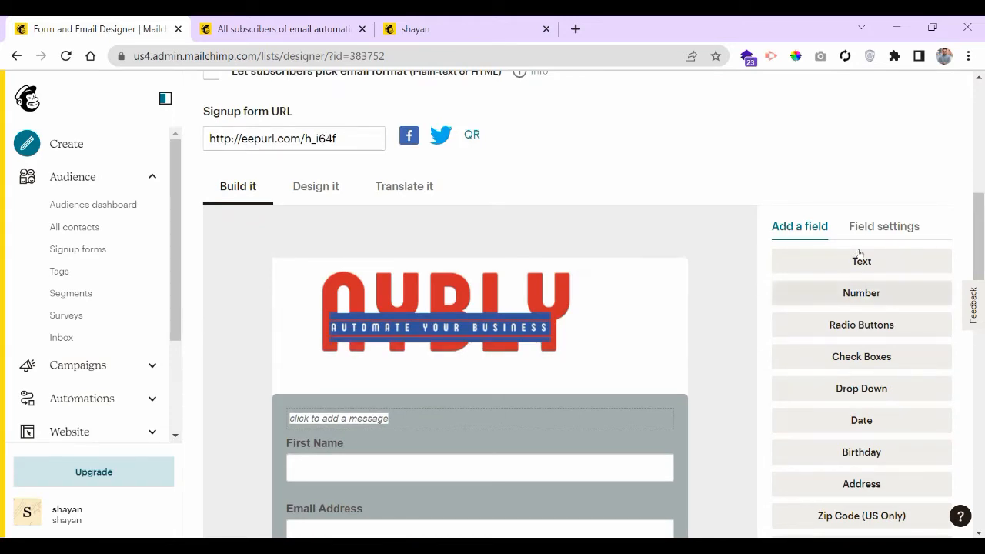
pyautogui.scroll(-3, 883, 362)
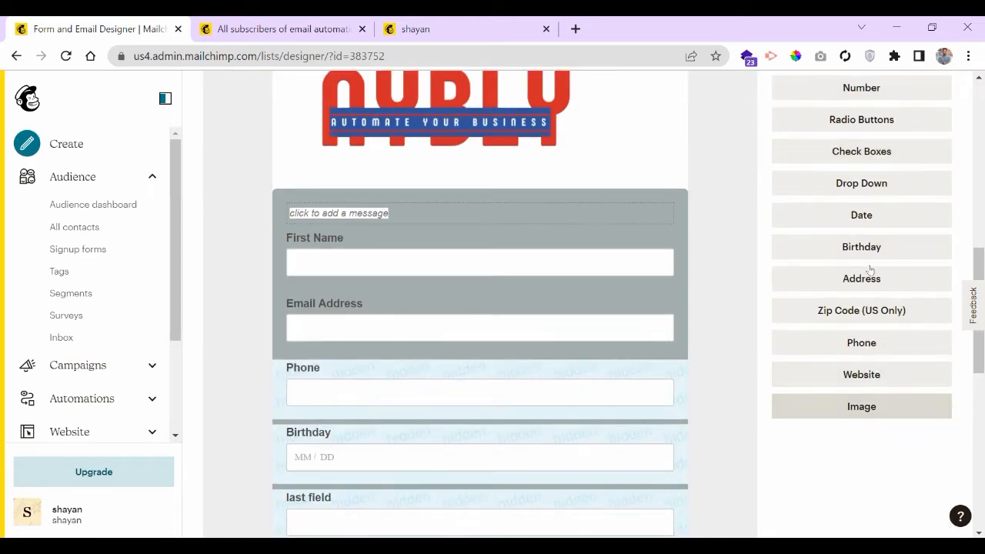
pyautogui.scroll(2, 869, 271)
pyautogui.scroll(1, 871, 234)
pyautogui.click(891, 227)
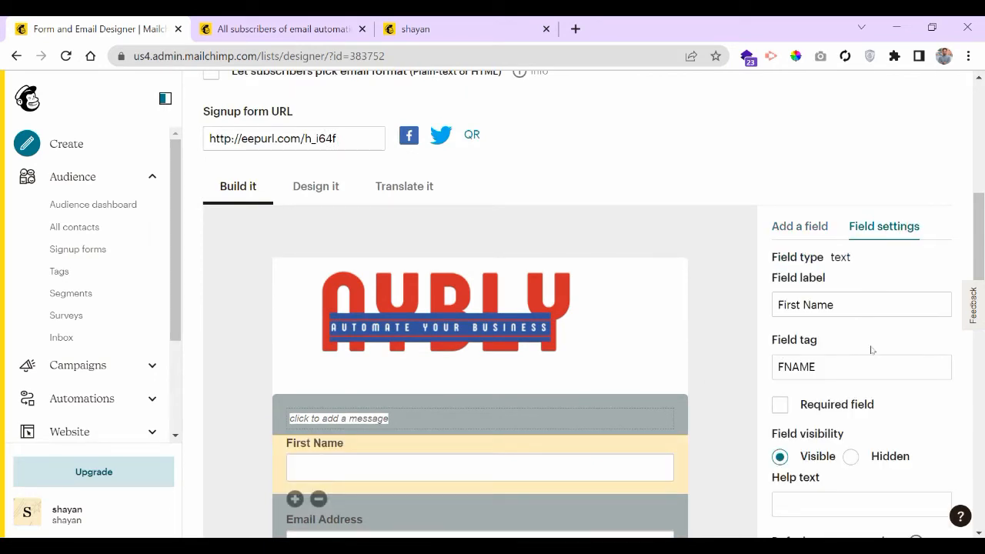
pyautogui.scroll(-1, 703, 343)
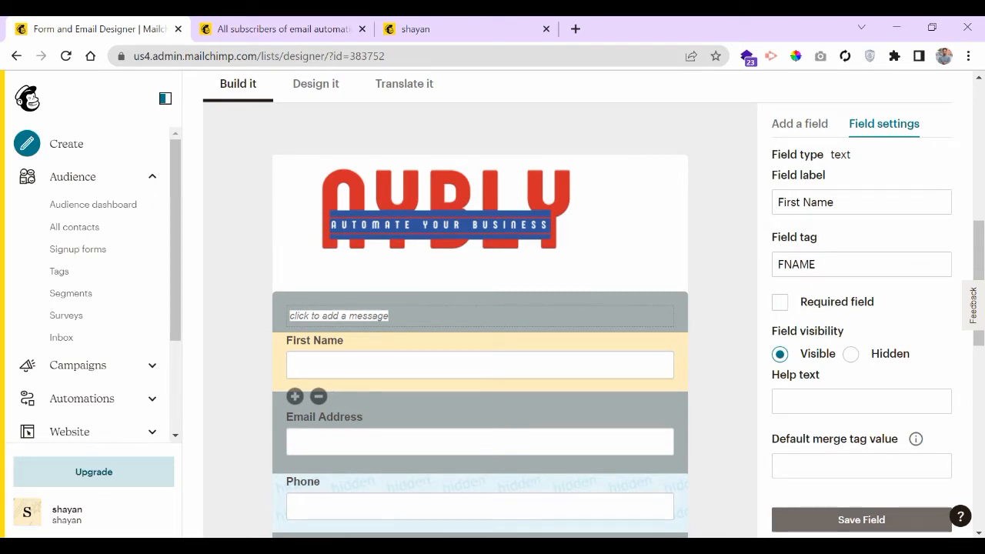
pyautogui.scroll(-1, 825, 291)
pyautogui.scroll(1, 838, 246)
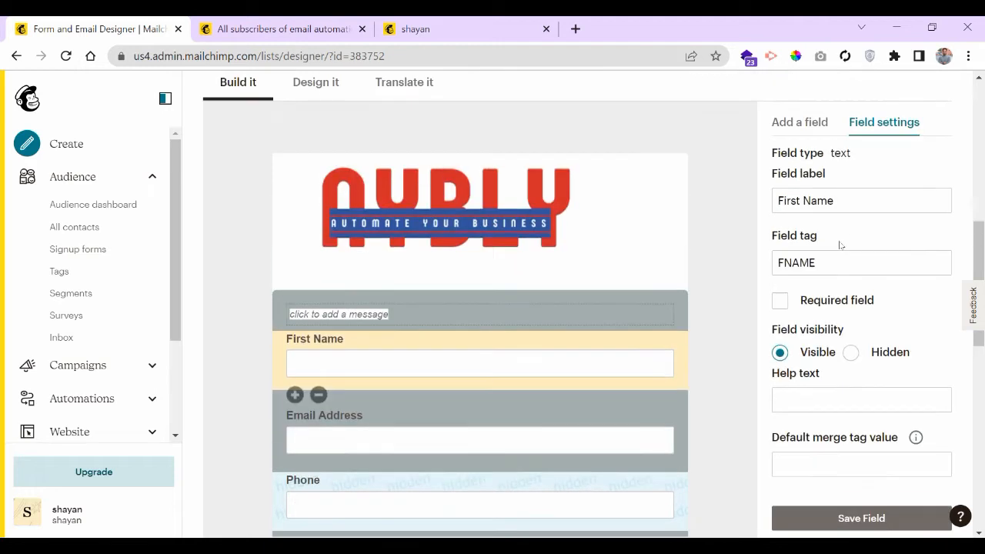
pyautogui.click(802, 263)
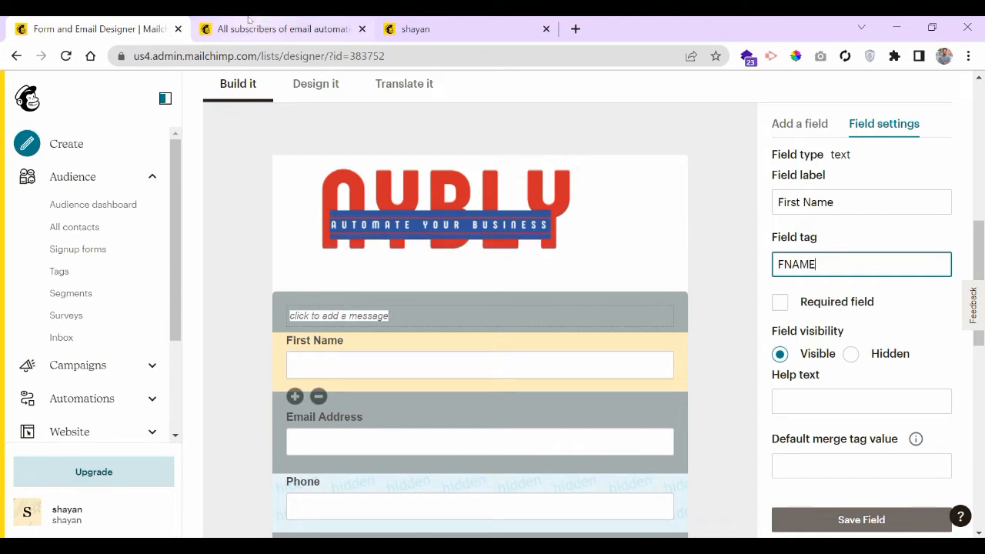
pyautogui.click(279, 19)
pyautogui.scroll(-1, 484, 338)
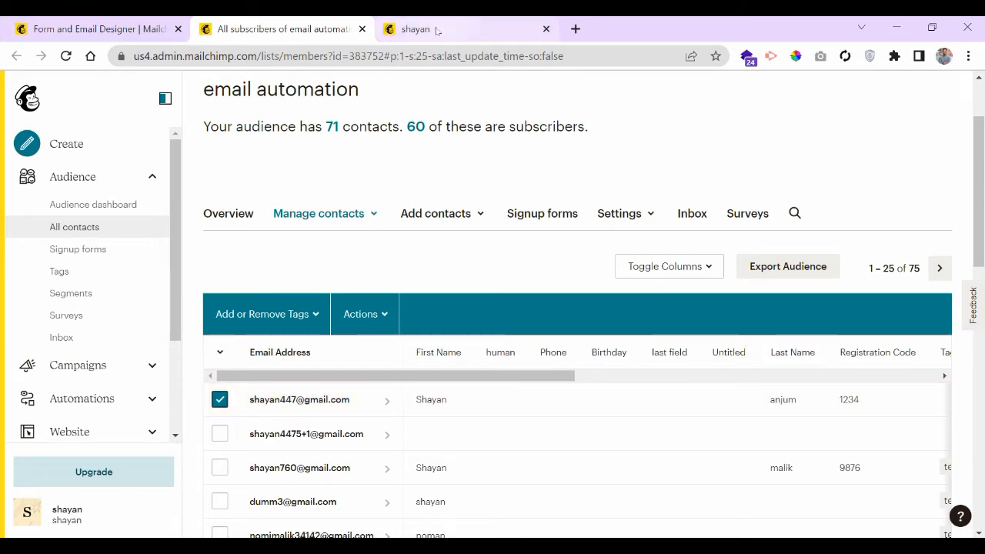
pyautogui.click(74, 29)
pyautogui.click(867, 234)
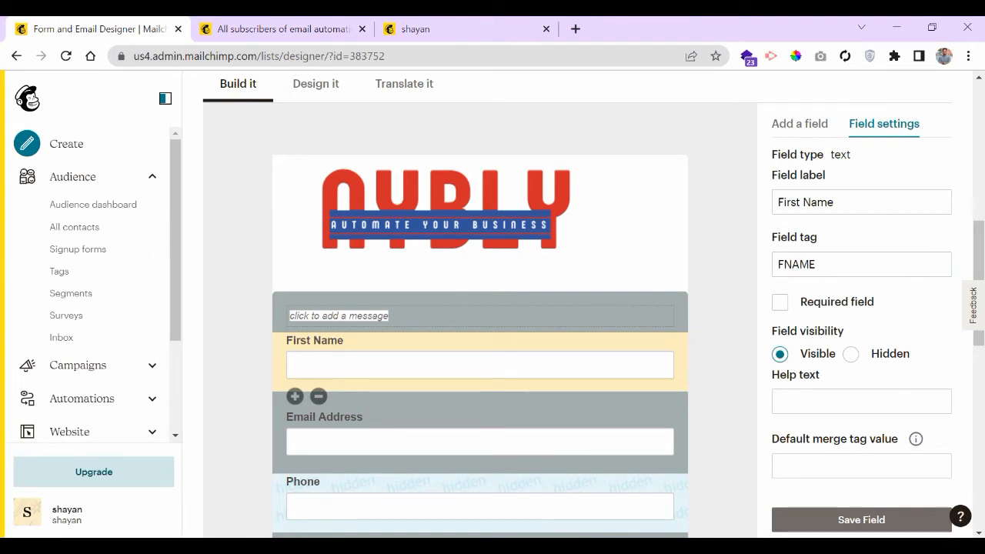
pyautogui.scroll(-3, 913, 291)
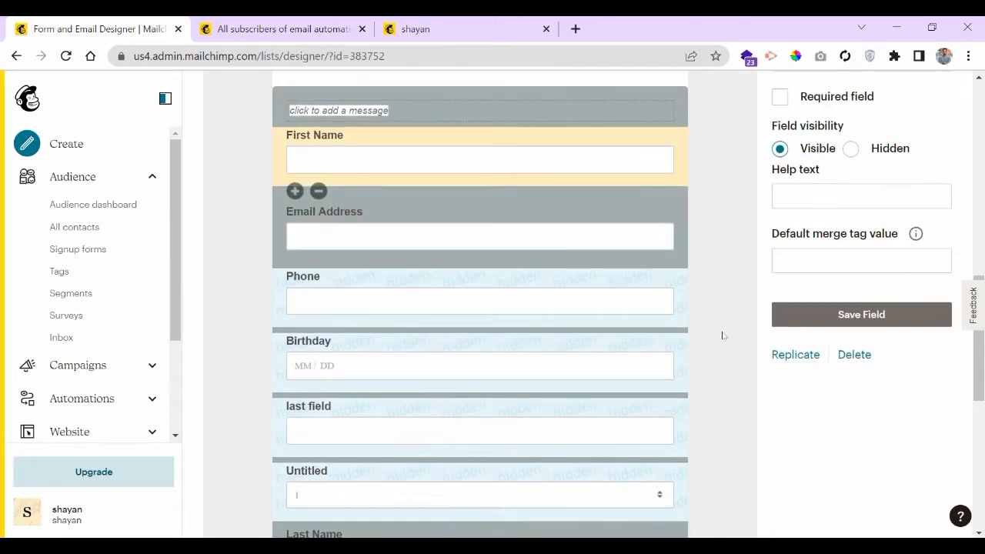
pyautogui.click(547, 226)
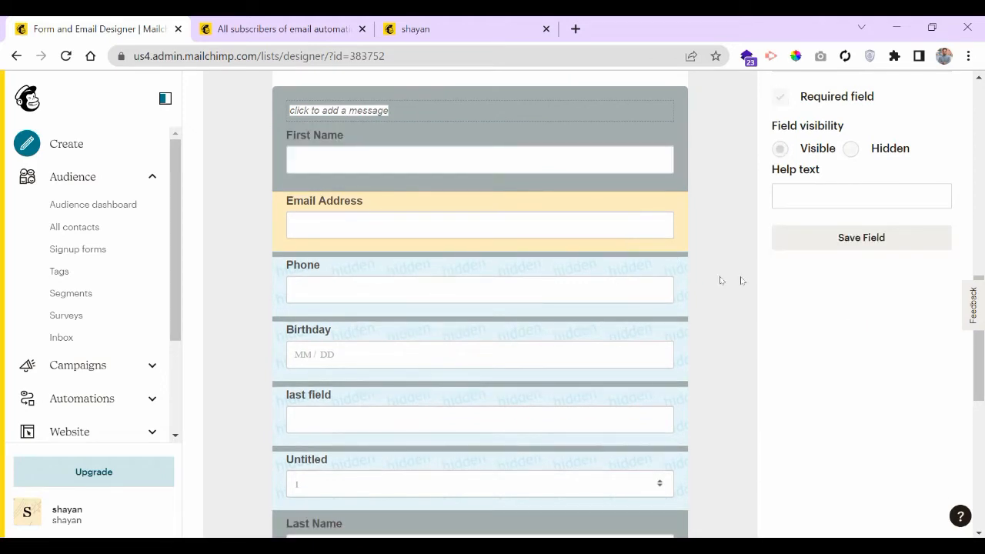
pyautogui.scroll(1, 744, 271)
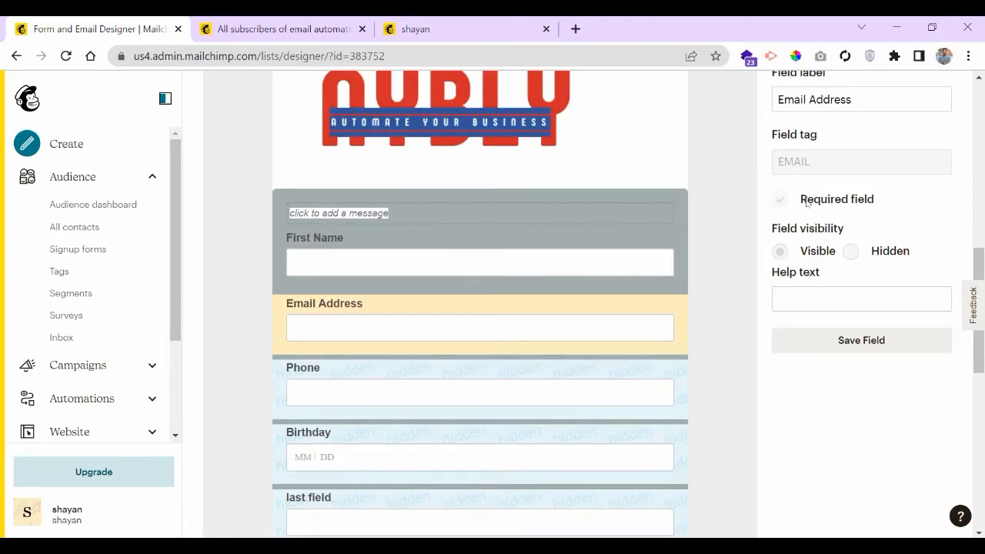
pyautogui.click(436, 243)
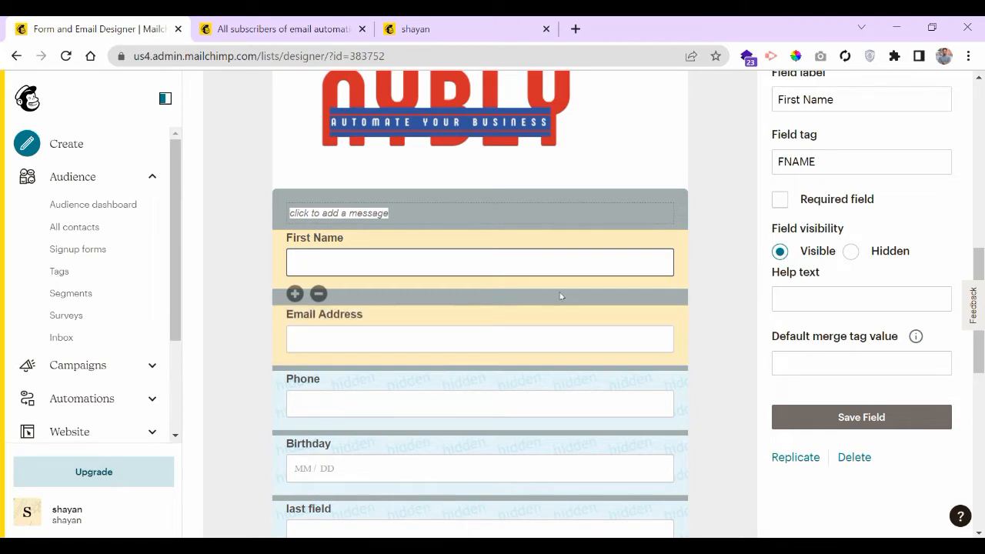
pyautogui.click(779, 203)
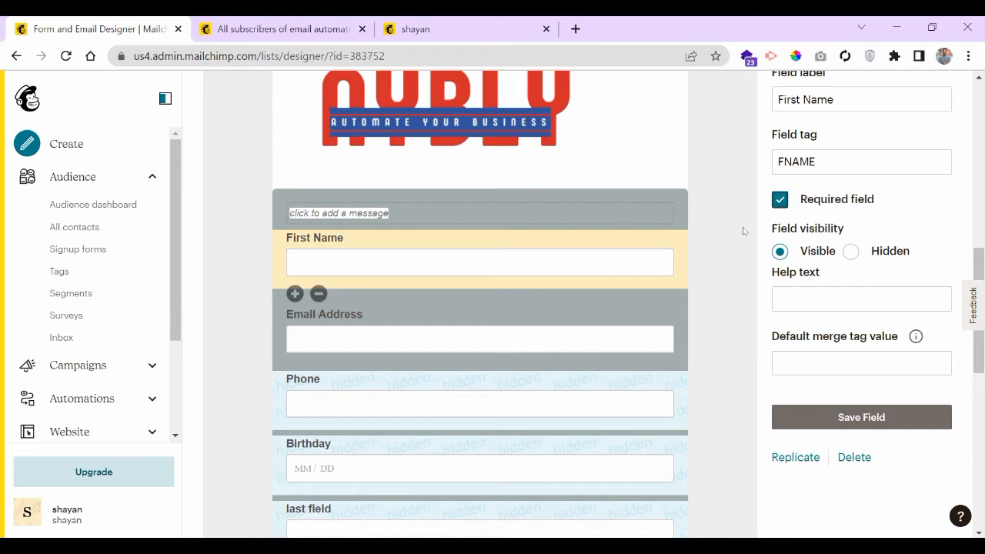
pyautogui.click(779, 201)
pyautogui.scroll(-3, 723, 329)
pyautogui.scroll(6, 722, 329)
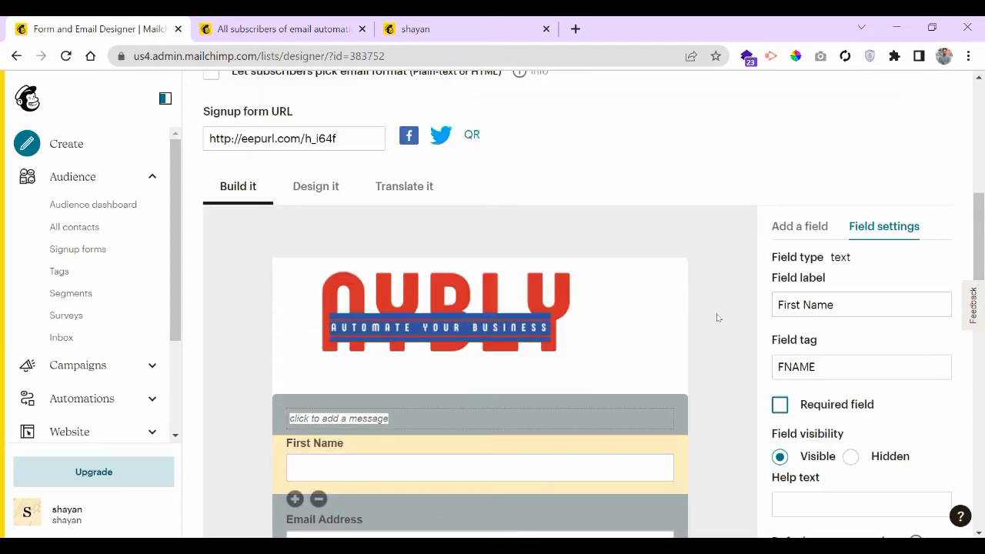
# - Review the Last Name, Registration Code, Phone and Untitled drop-down field settings, then list addable field types
pyautogui.scroll(-8, 715, 319)
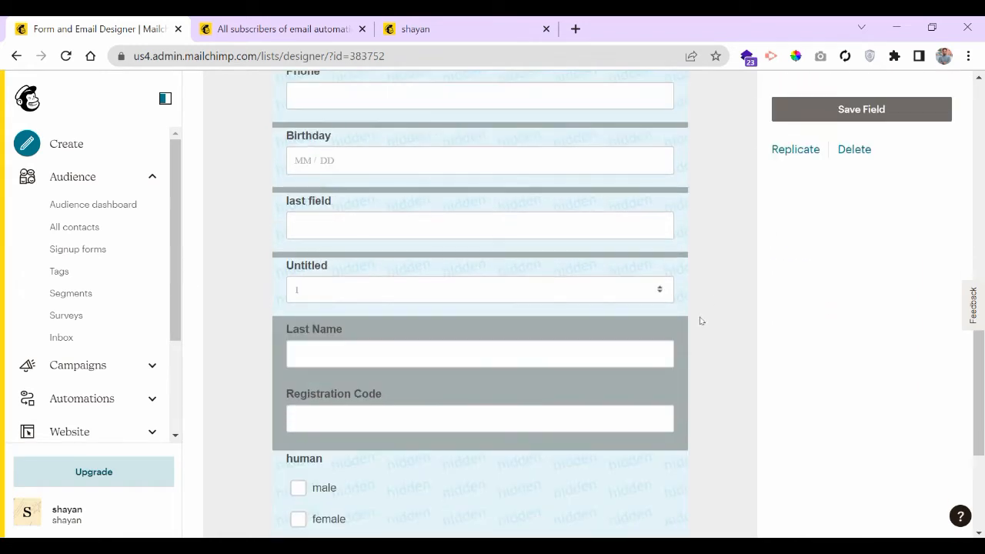
pyautogui.click(530, 326)
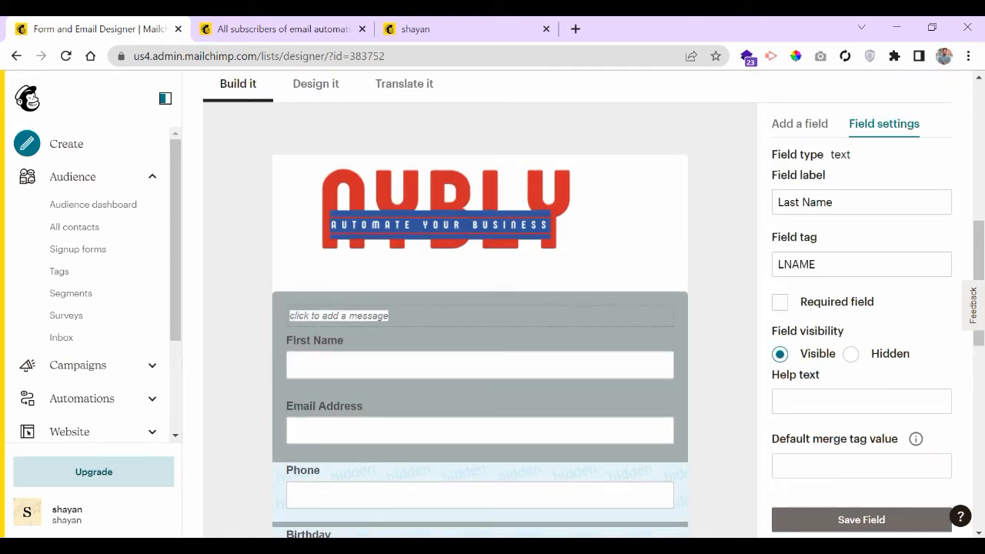
pyautogui.scroll(-5, 713, 312)
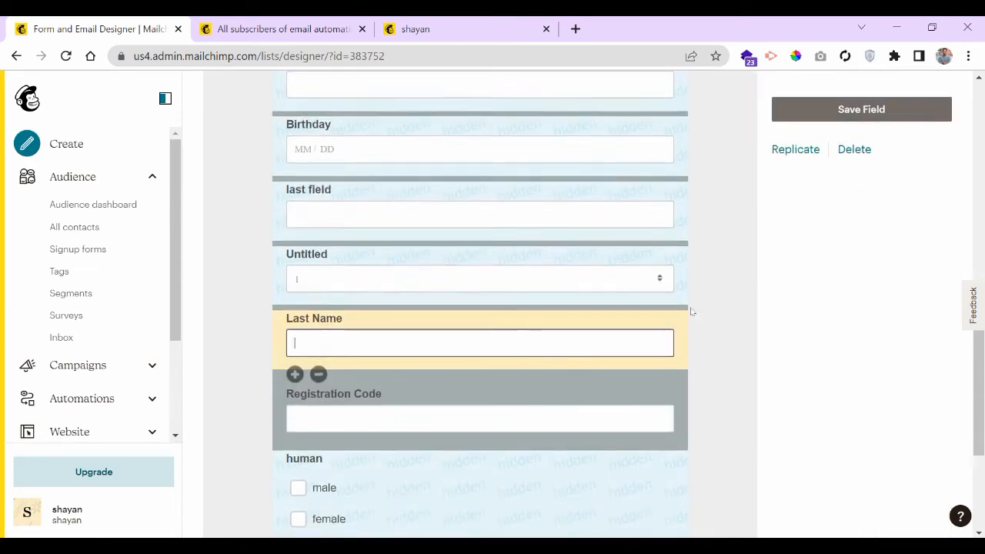
pyautogui.scroll(-1, 535, 330)
pyautogui.click(536, 315)
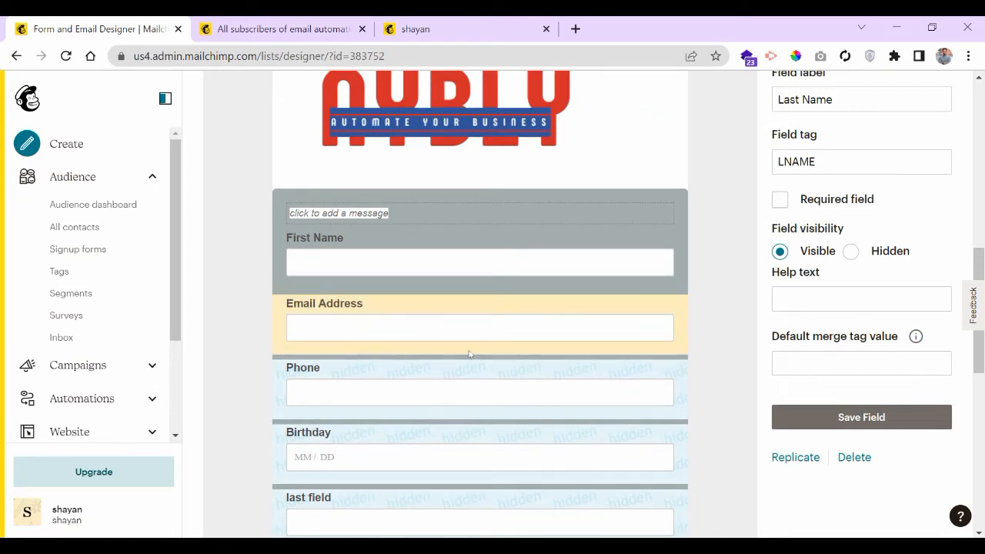
pyautogui.click(443, 381)
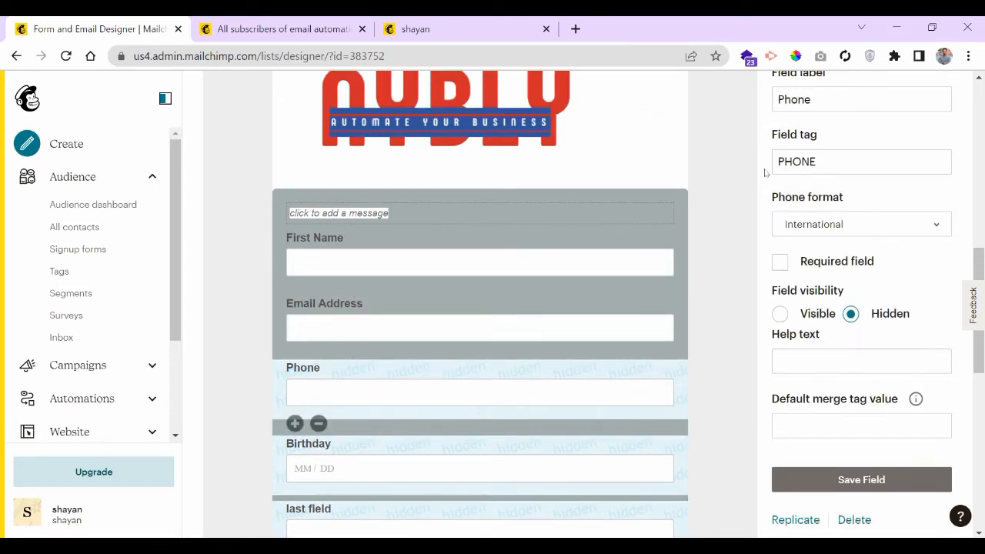
pyautogui.scroll(-3, 678, 308)
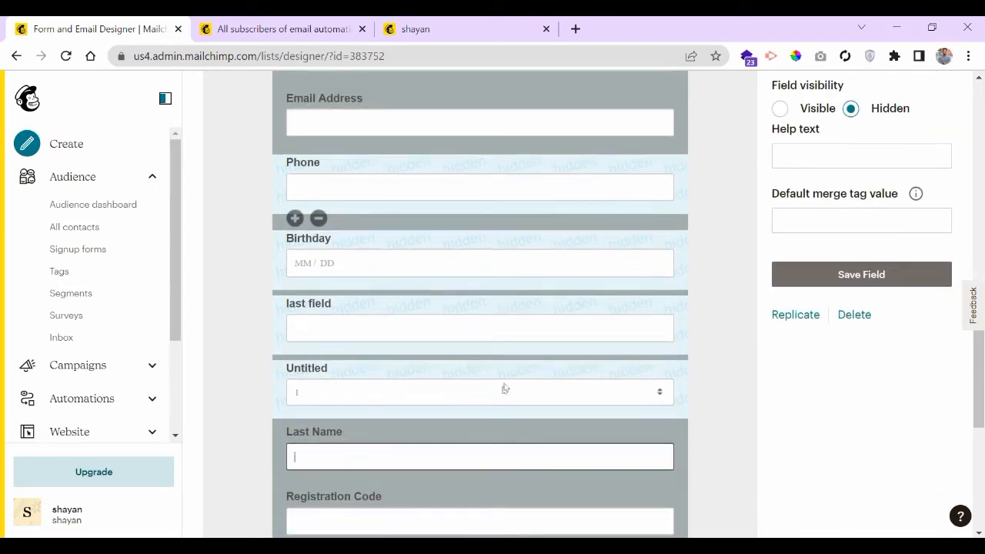
pyautogui.click(508, 375)
pyautogui.scroll(2, 770, 285)
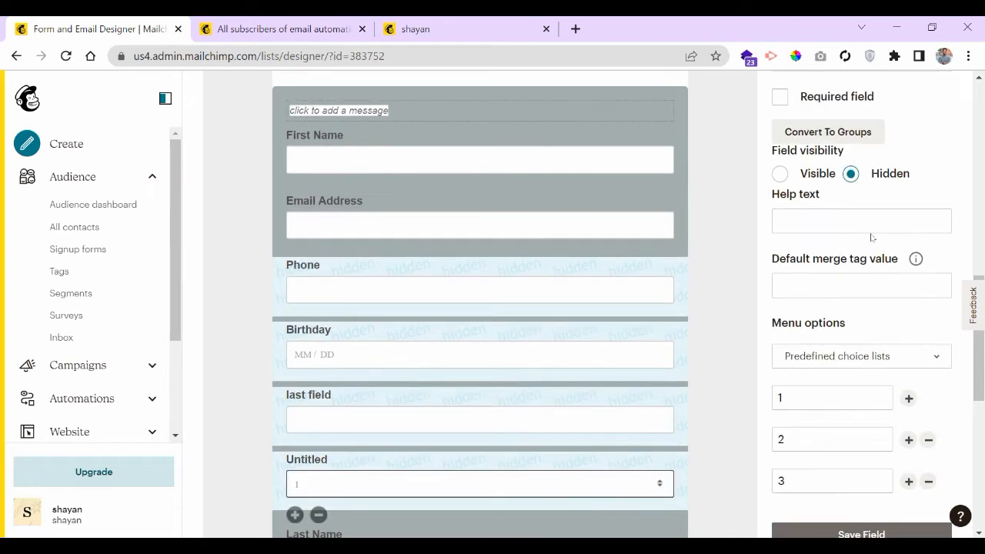
pyautogui.scroll(2, 866, 241)
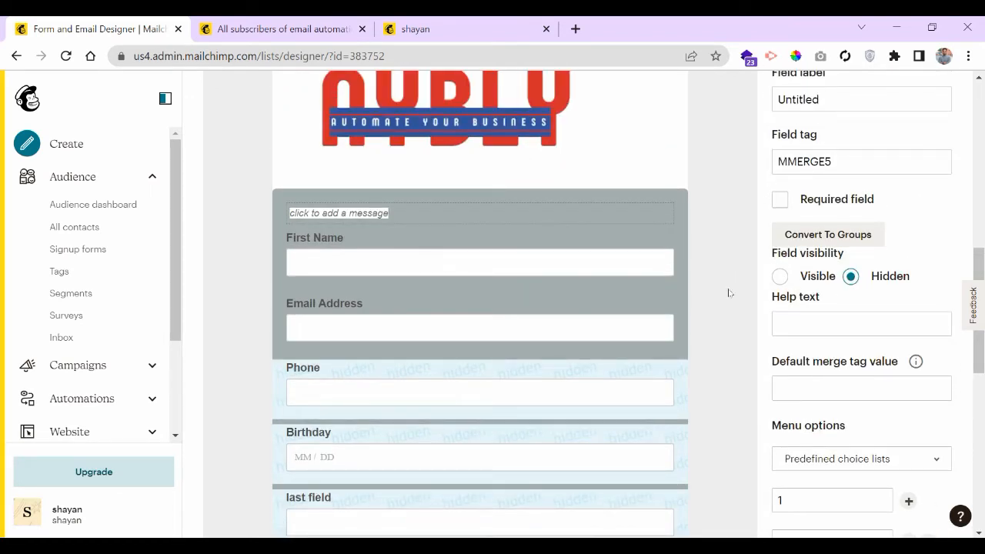
pyautogui.scroll(2, 732, 232)
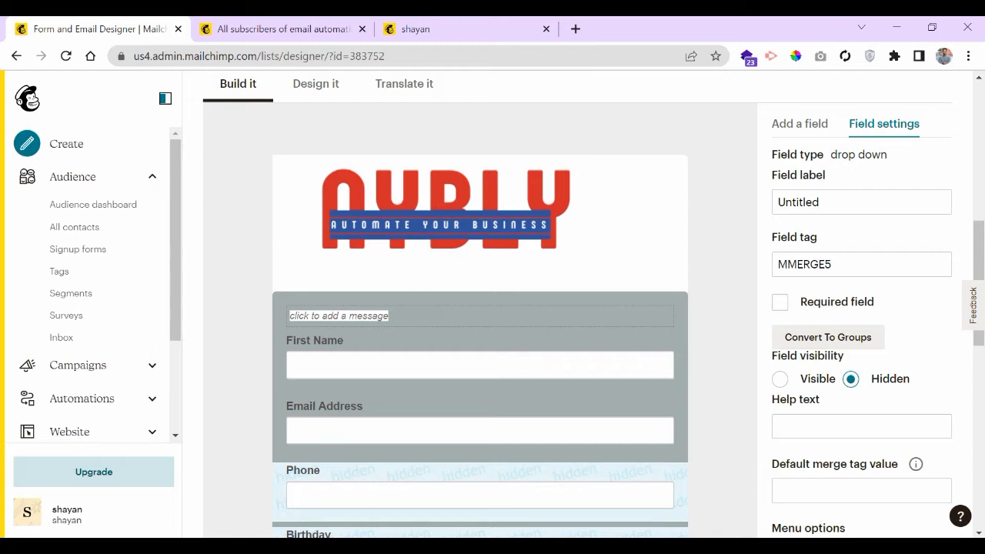
pyautogui.click(804, 123)
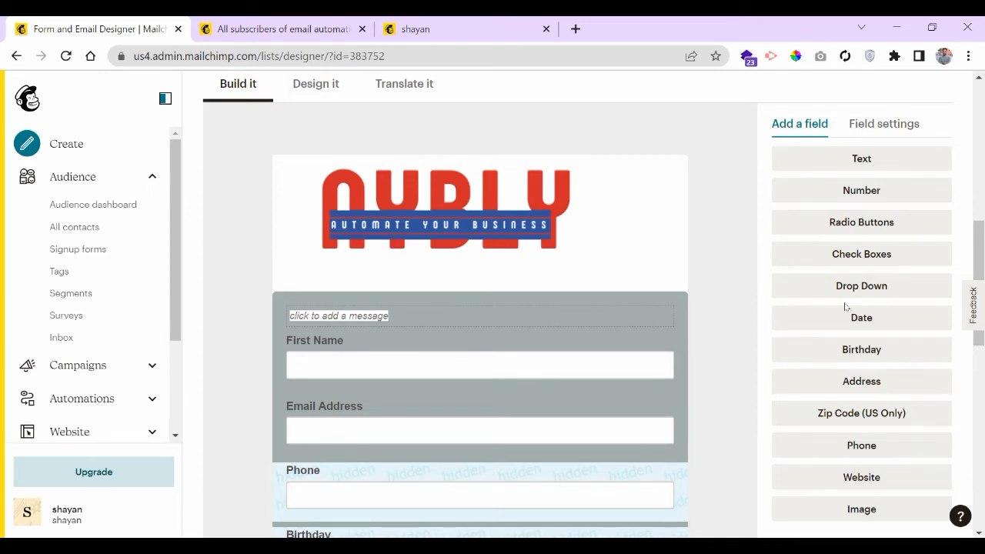
pyautogui.click(611, 354)
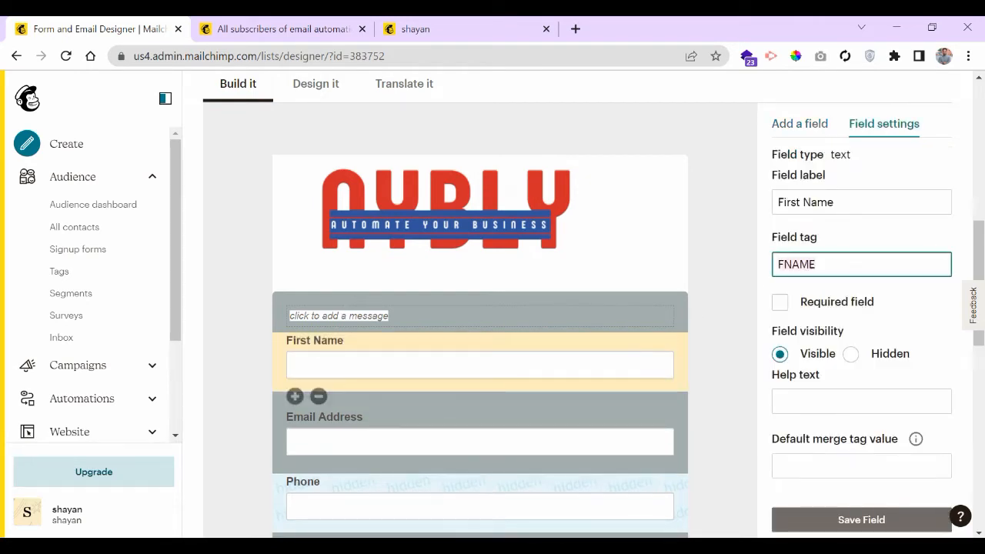
pyautogui.click(879, 222)
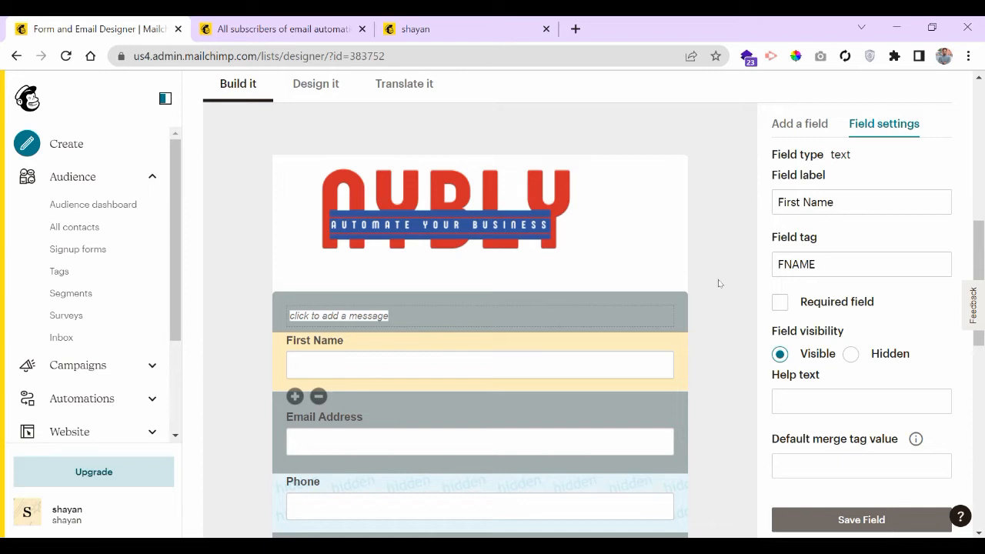
pyautogui.scroll(1, 718, 283)
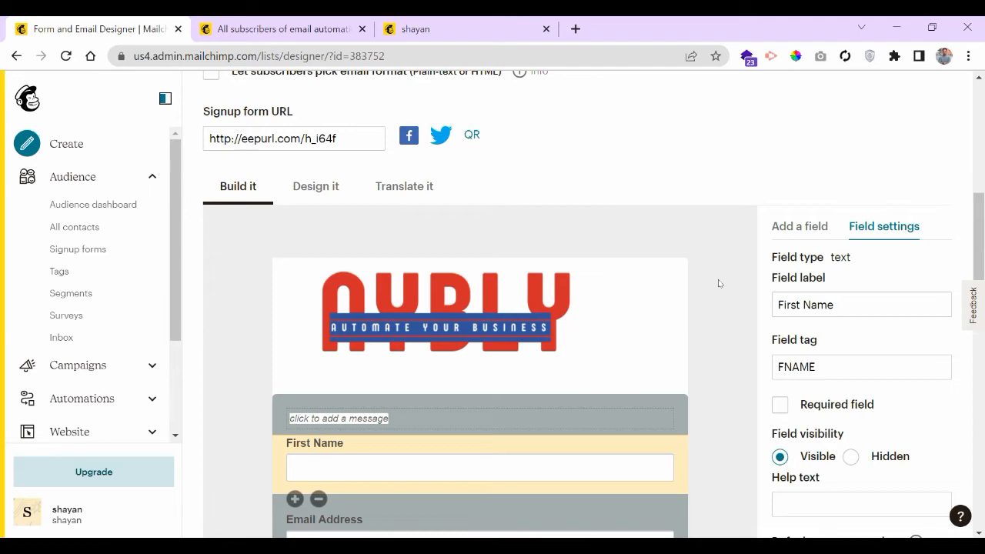
pyautogui.scroll(-10, 718, 283)
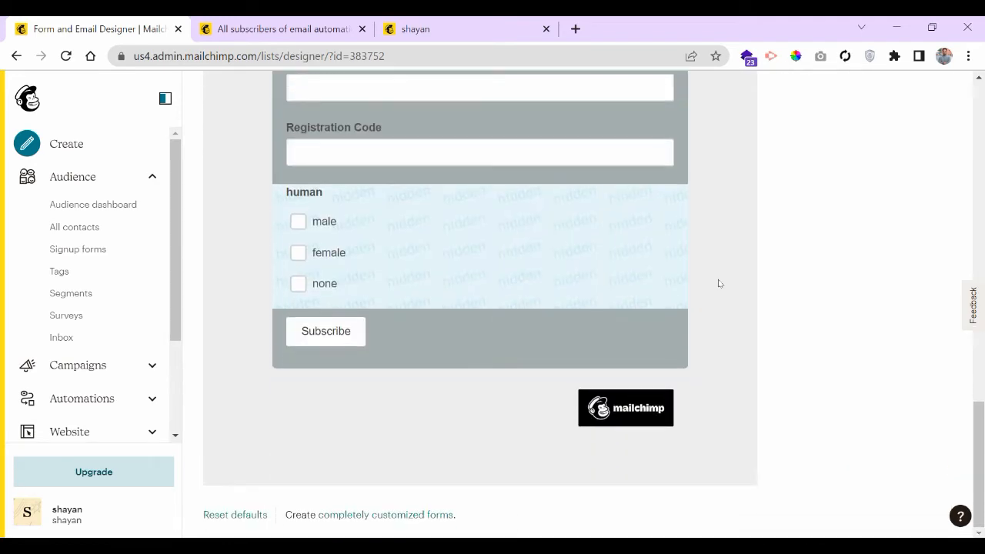
pyautogui.scroll(10, 718, 282)
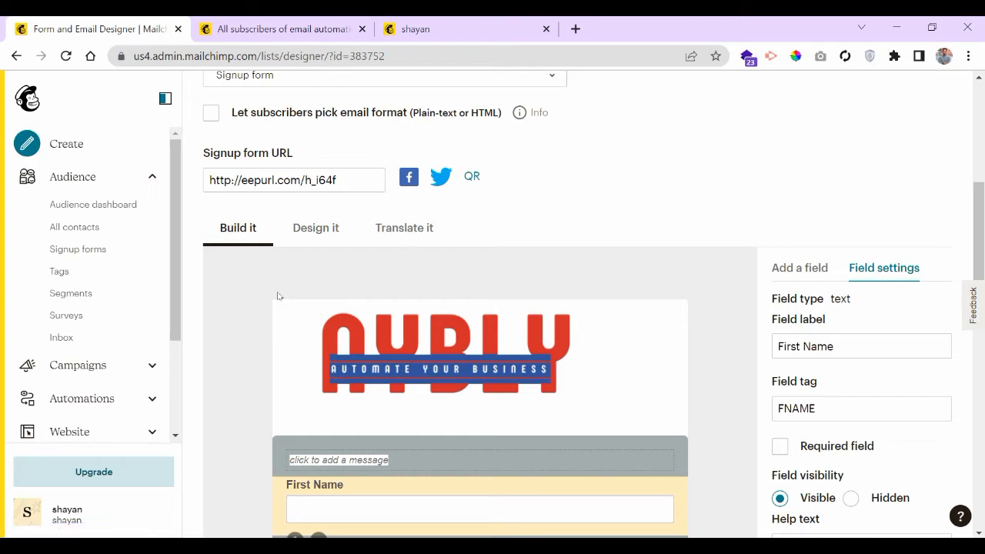
pyautogui.scroll(-1, 732, 304)
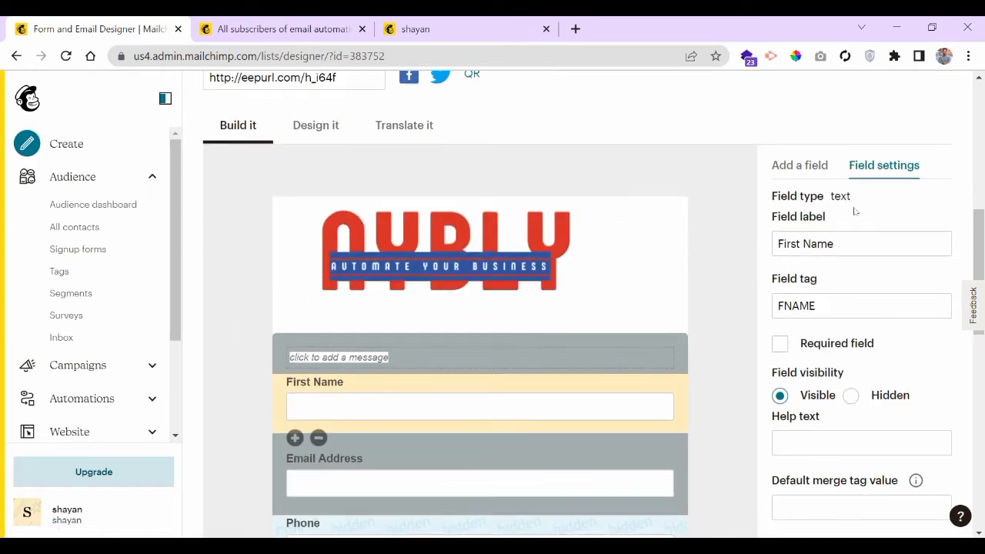
pyautogui.click(799, 170)
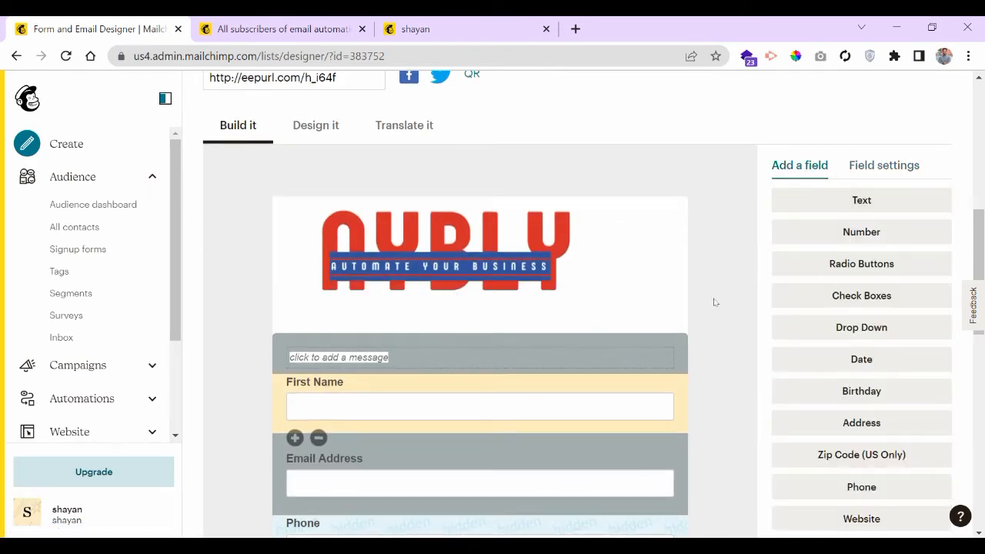
pyautogui.scroll(-2, 614, 361)
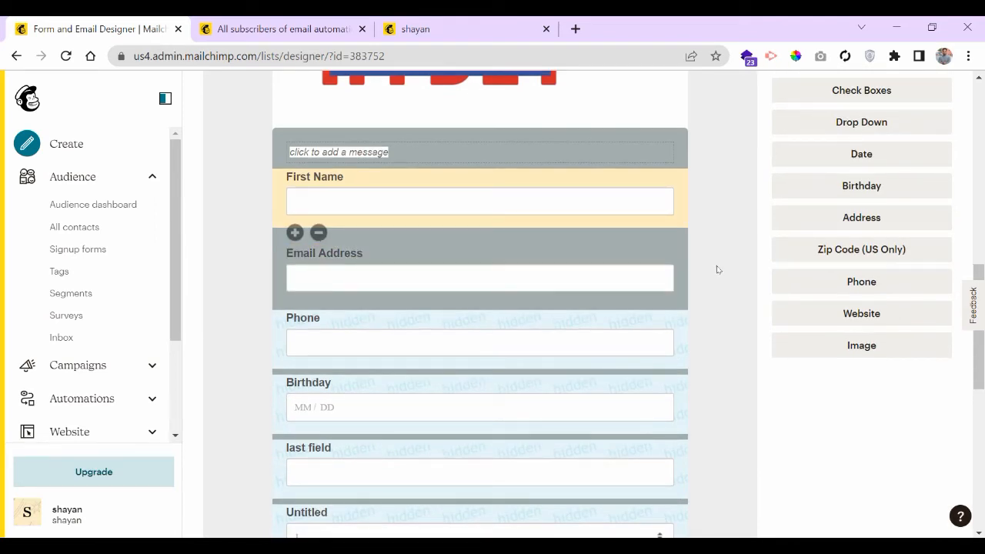
pyautogui.scroll(1, 717, 268)
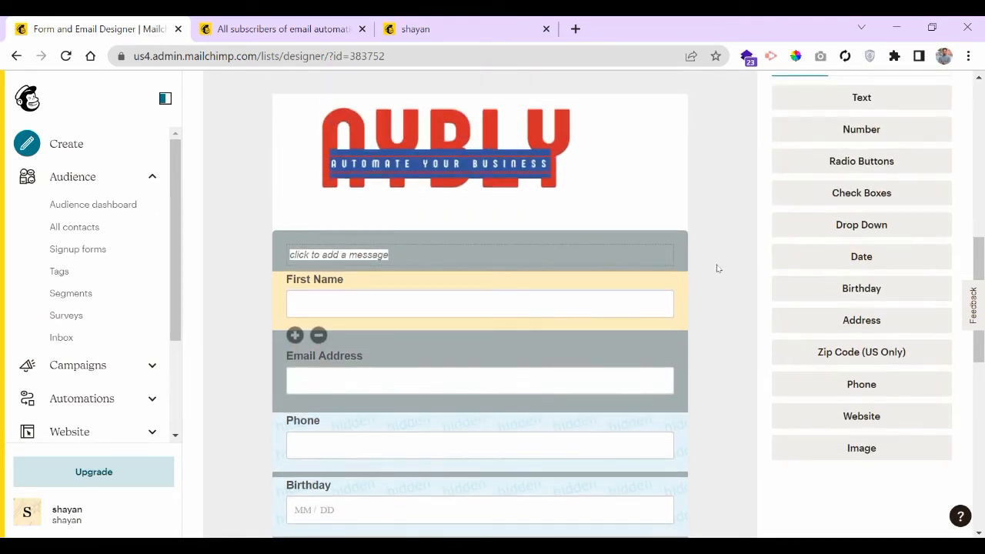
pyautogui.scroll(2, 717, 267)
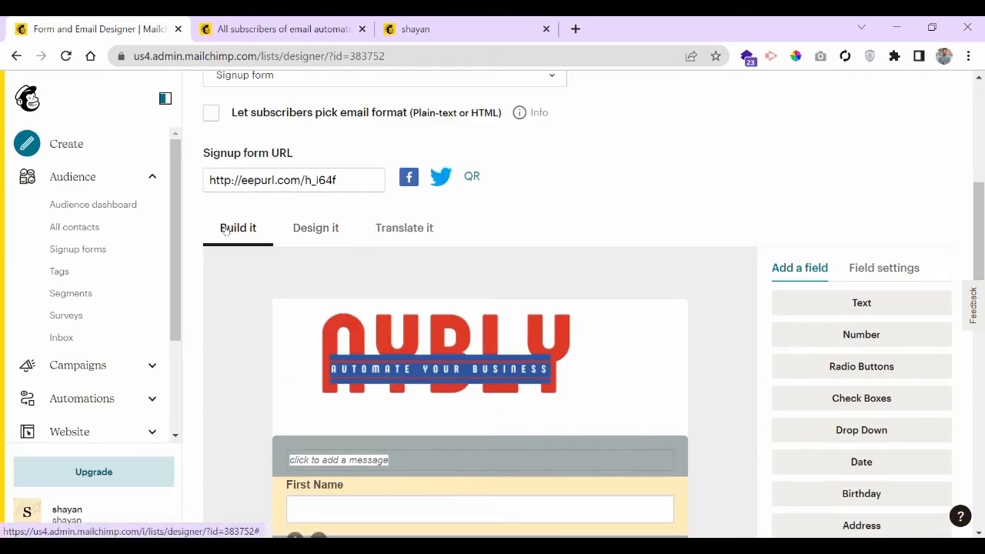
# - In Design it, change the page background from #eeeeee to pink #d0a9a9
pyautogui.click(313, 232)
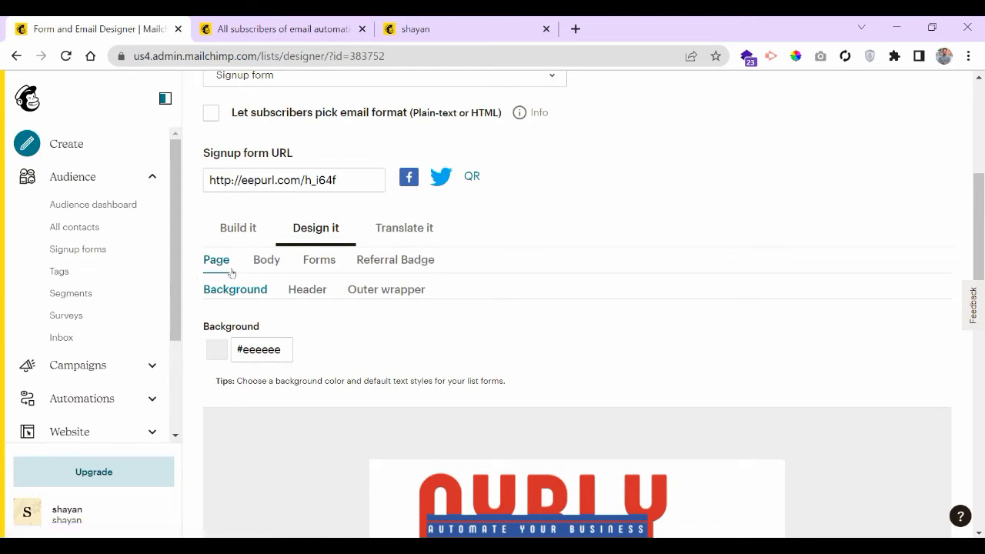
pyautogui.scroll(-2, 292, 385)
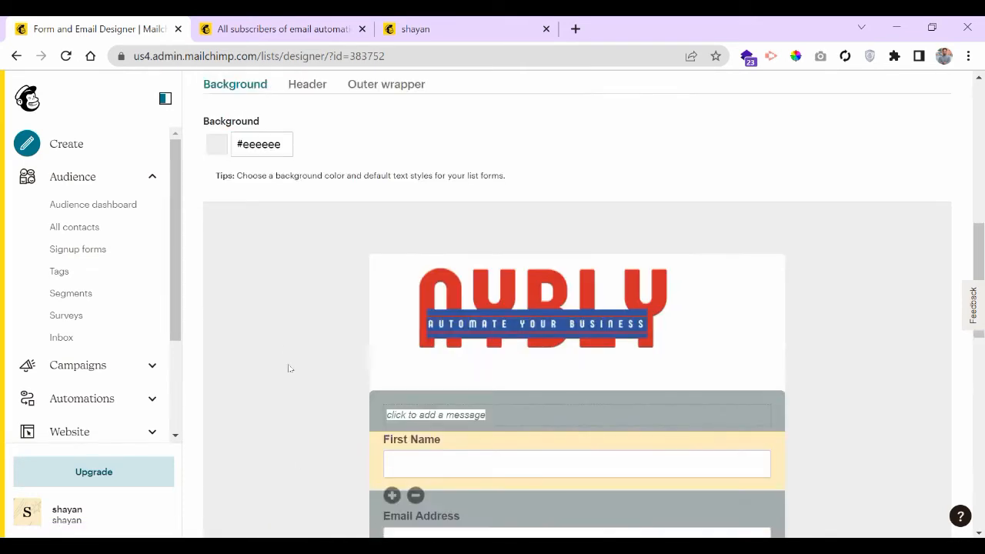
pyautogui.scroll(1, 301, 388)
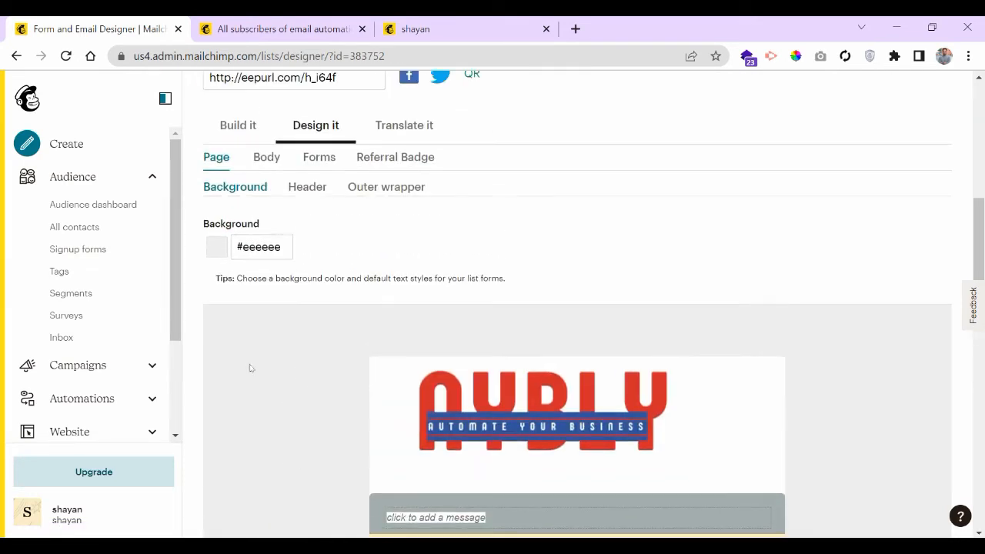
pyautogui.click(240, 247)
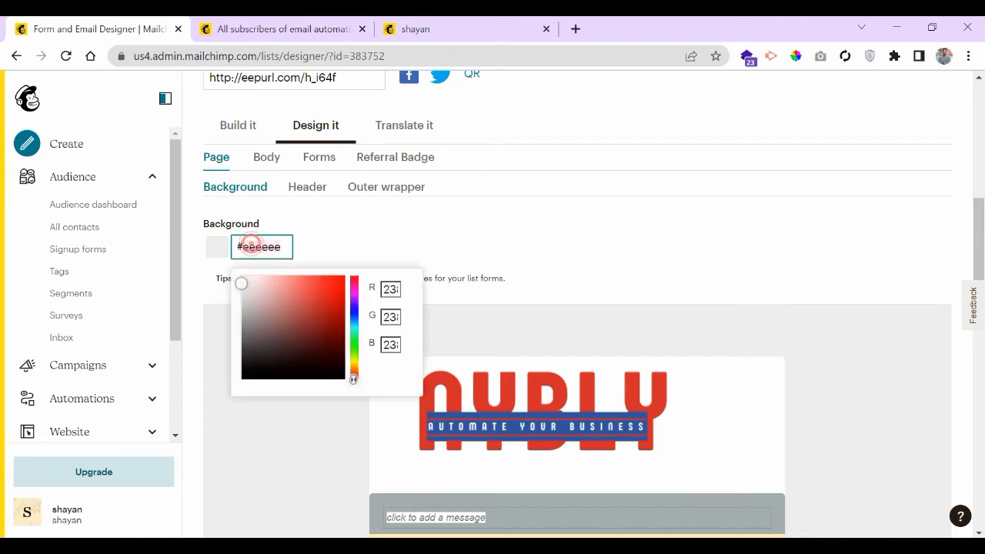
pyautogui.click(258, 293)
pyautogui.click(326, 228)
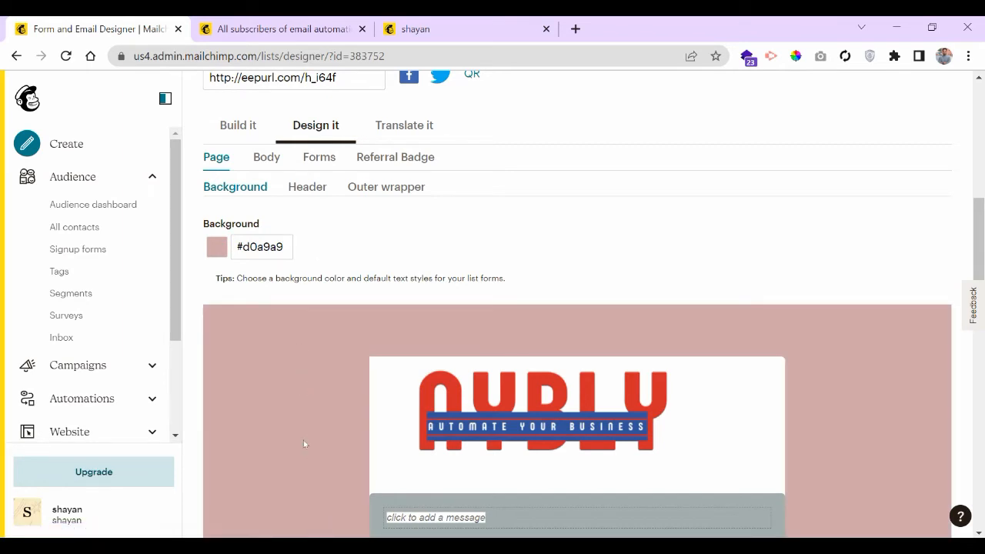
pyautogui.scroll(-5, 304, 419)
pyautogui.scroll(5, 304, 414)
# - Check the Header settings, then view the Outer wrapper settings with its #ffffff background
pyautogui.click(308, 191)
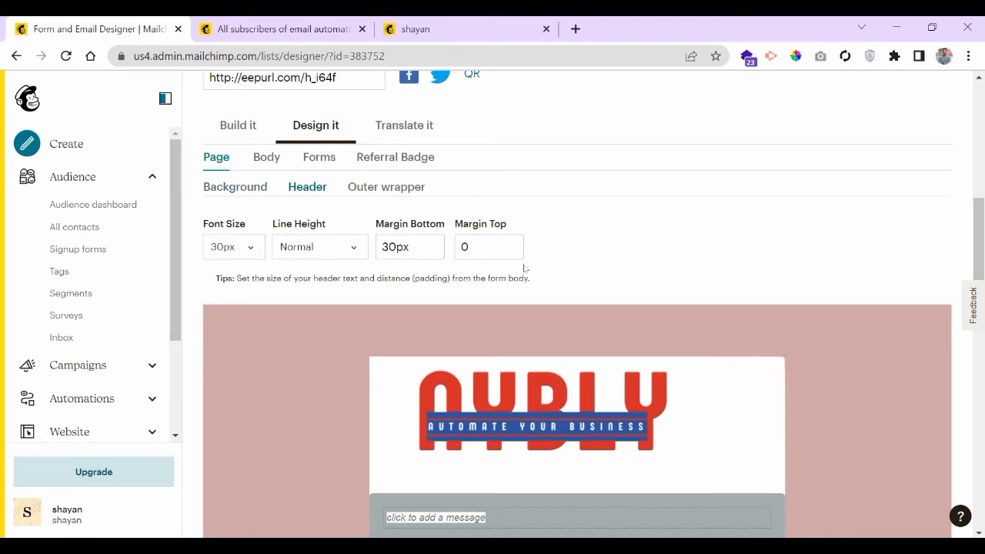
pyautogui.moveTo(761, 458)
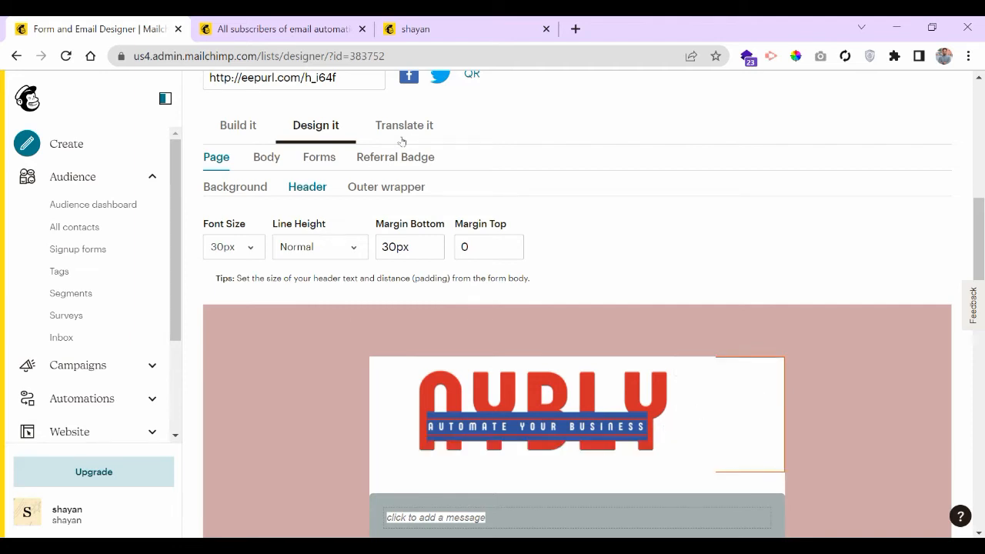
pyautogui.click(386, 187)
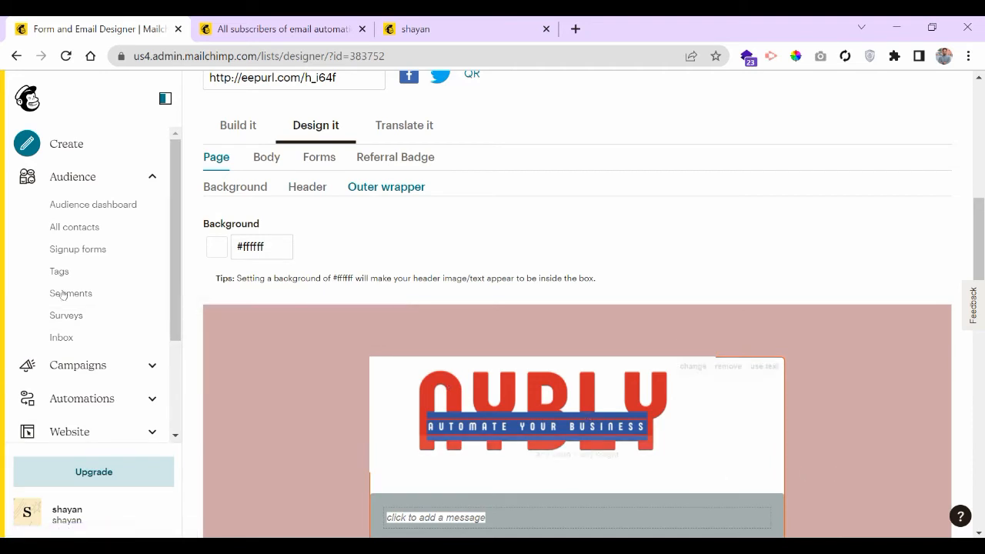
pyautogui.click(258, 247)
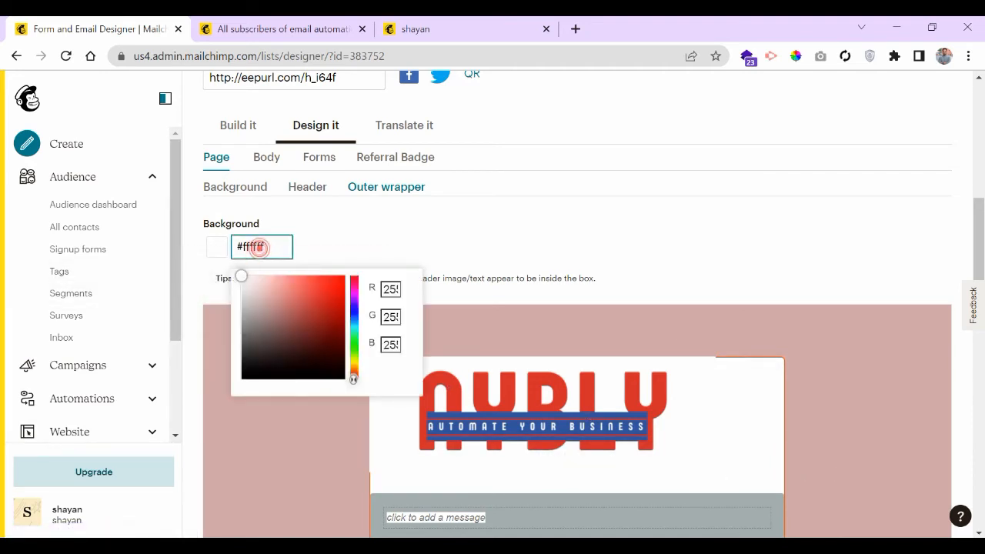
pyautogui.click(256, 364)
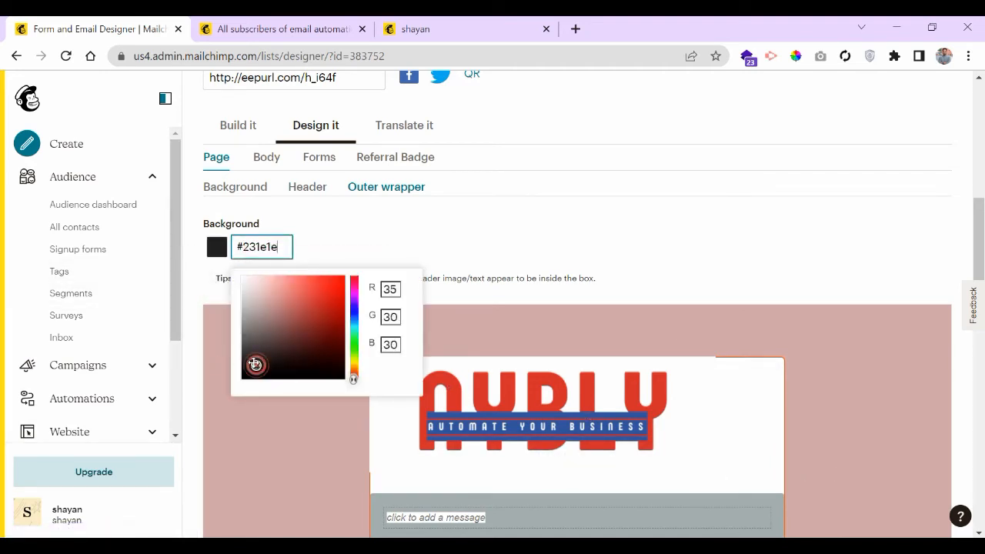
pyautogui.click(244, 374)
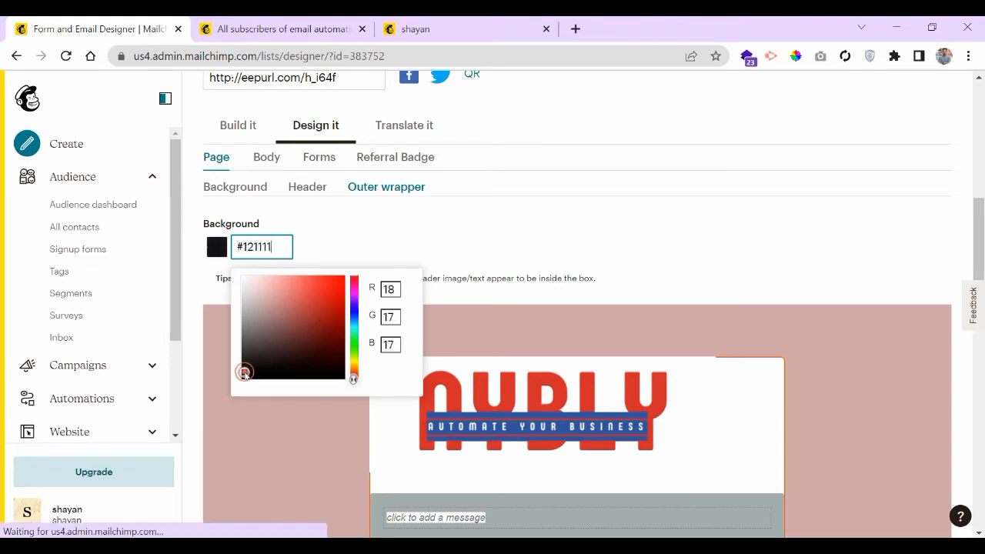
pyautogui.click(257, 442)
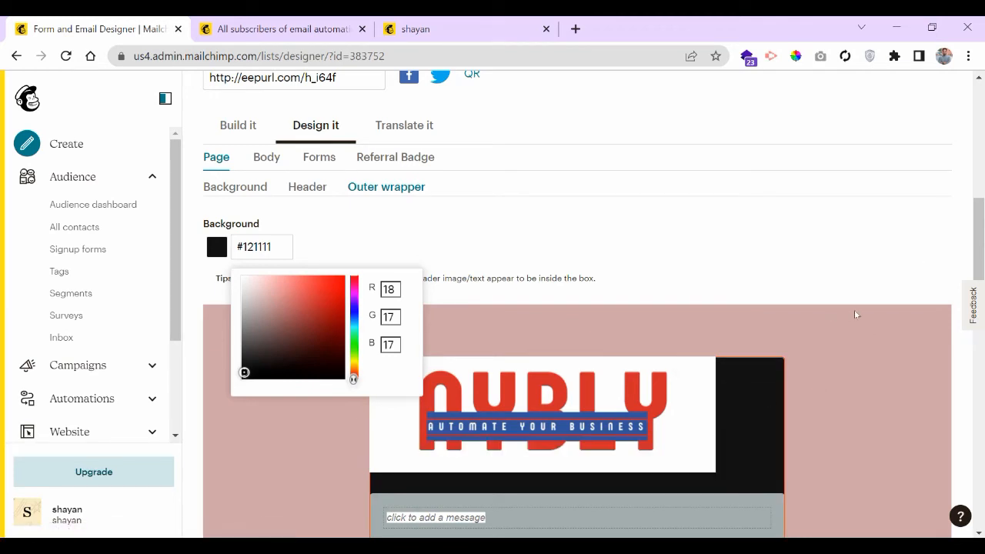
pyautogui.scroll(-2, 855, 309)
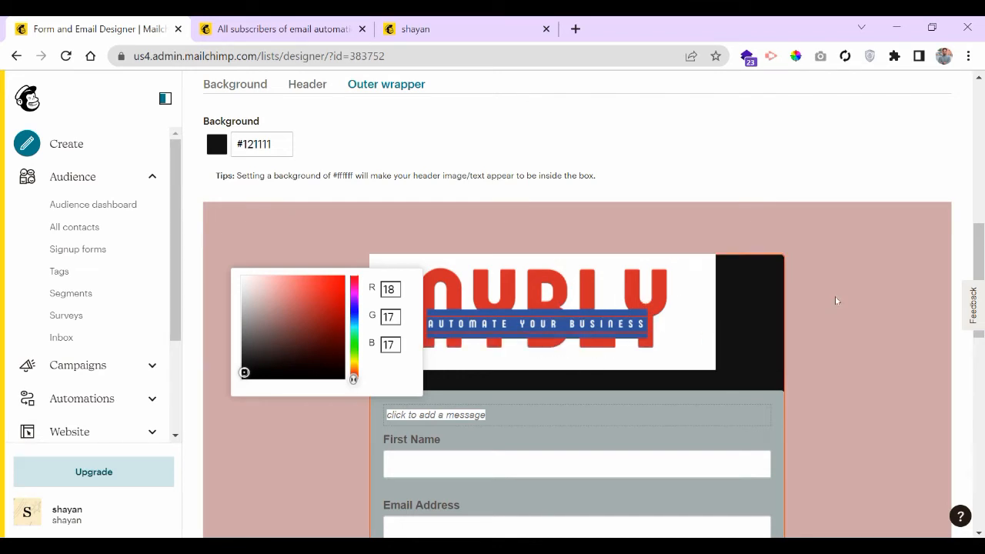
pyautogui.click(263, 140)
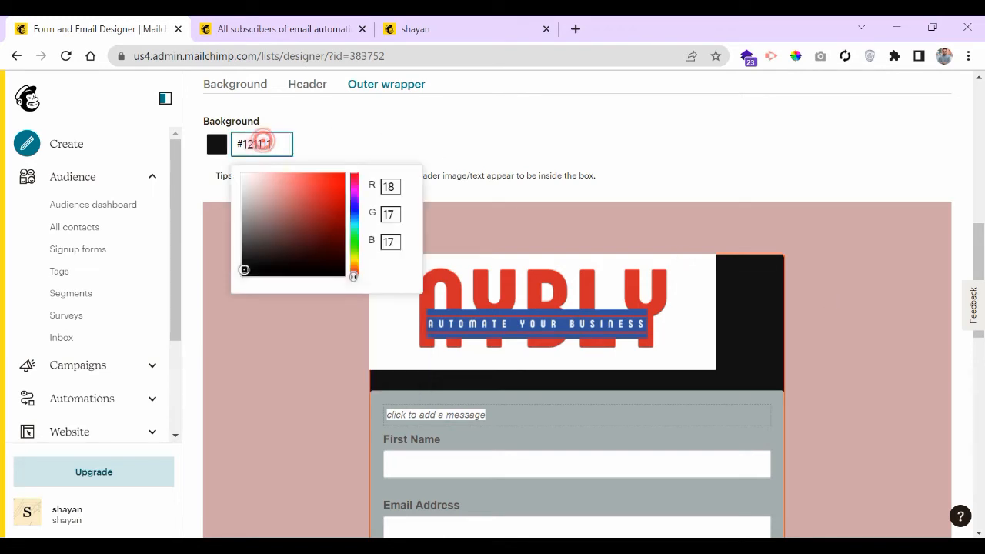
pyautogui.write('fff')
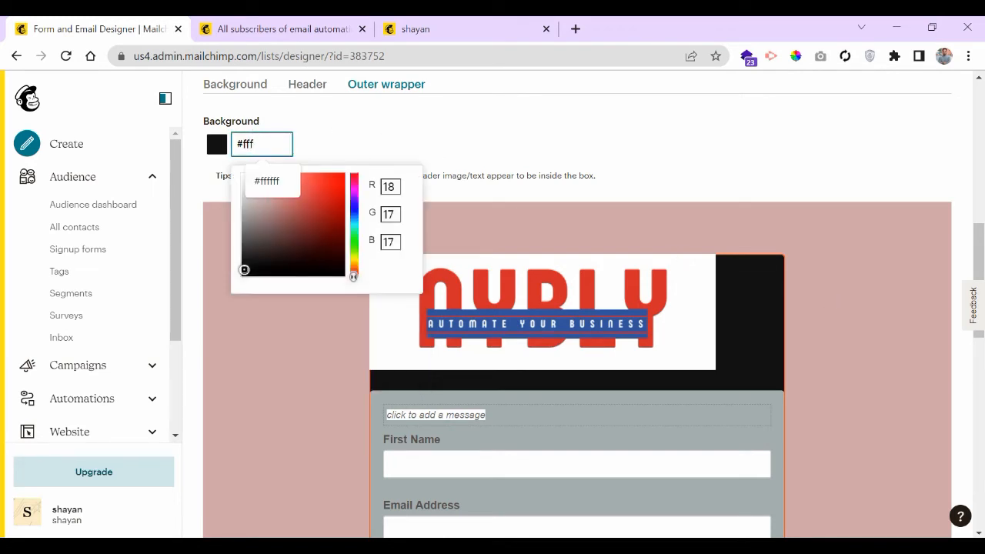
pyautogui.click(320, 121)
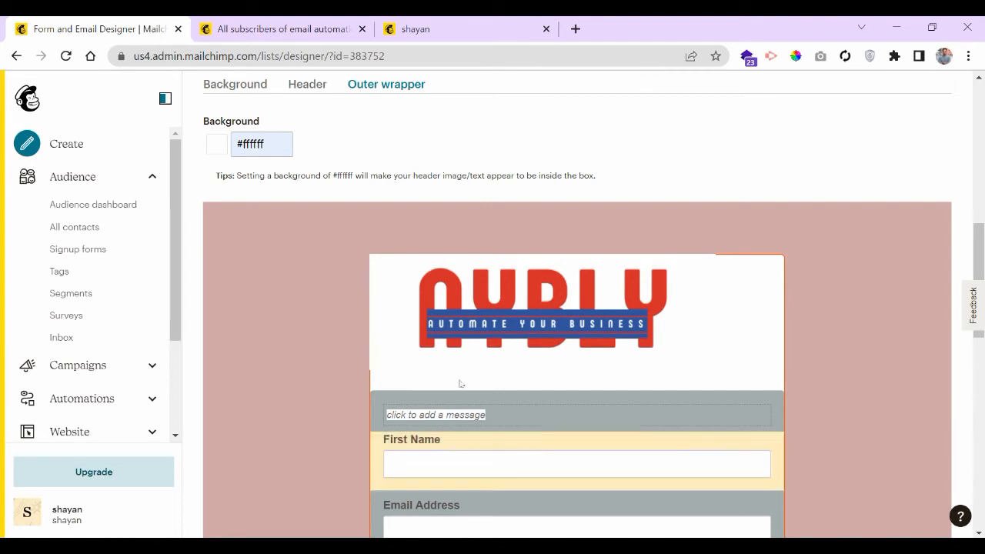
pyautogui.scroll(-4, 758, 225)
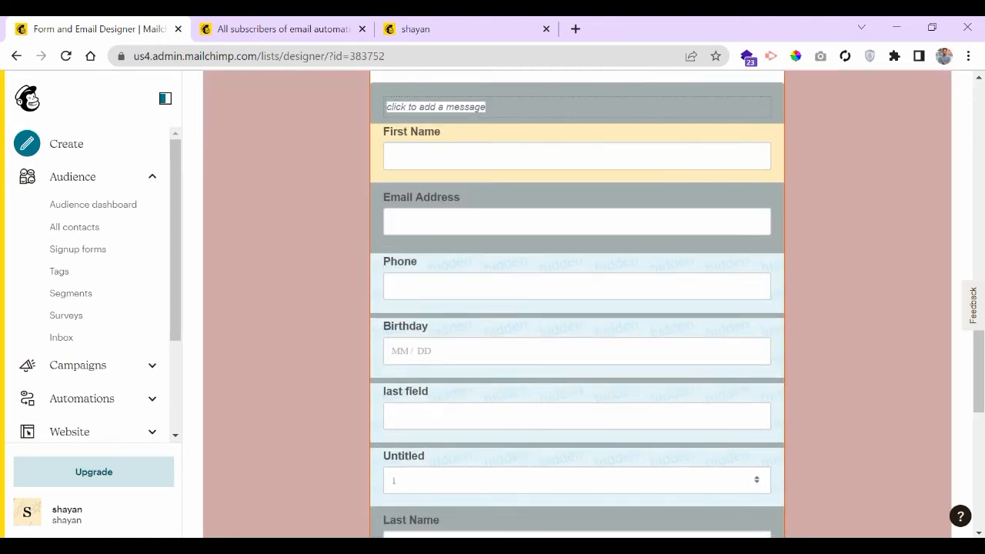
pyautogui.scroll(-2, 578, 166)
pyautogui.scroll(-5, 579, 166)
pyautogui.scroll(8, 579, 177)
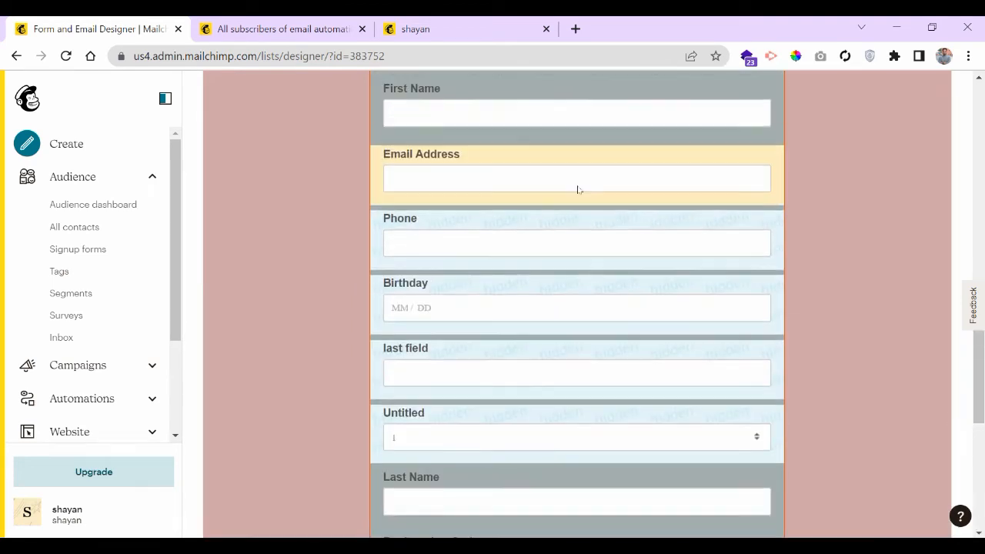
pyautogui.scroll(3, 577, 197)
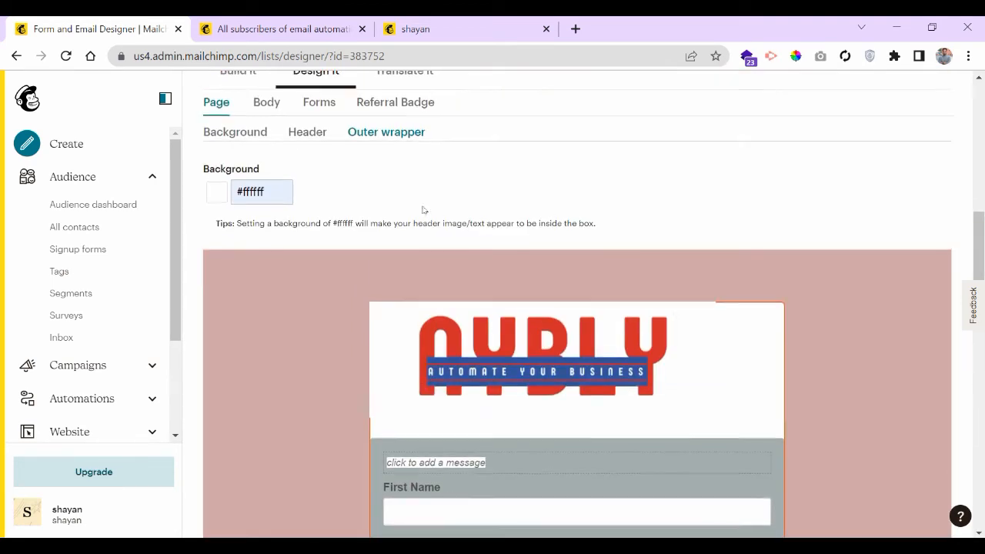
pyautogui.scroll(2, 425, 208)
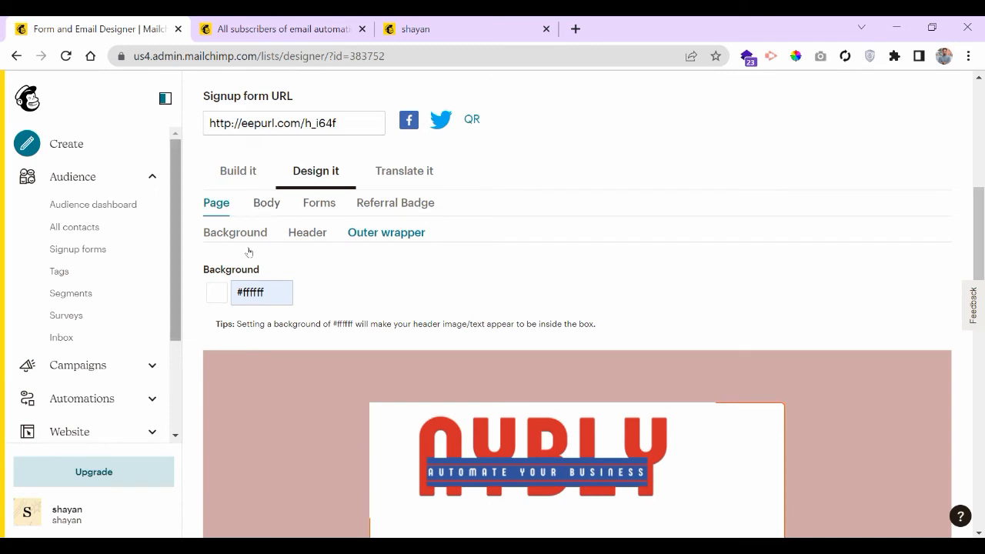
# - Set the form Body background colour to #000000 and check the black body against the pink page
pyautogui.click(266, 201)
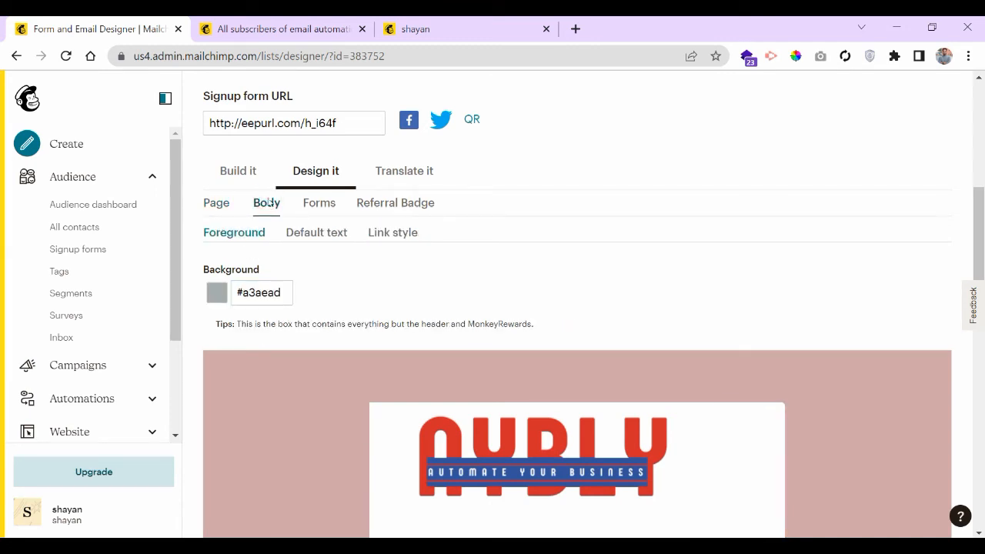
pyautogui.scroll(-5, 371, 152)
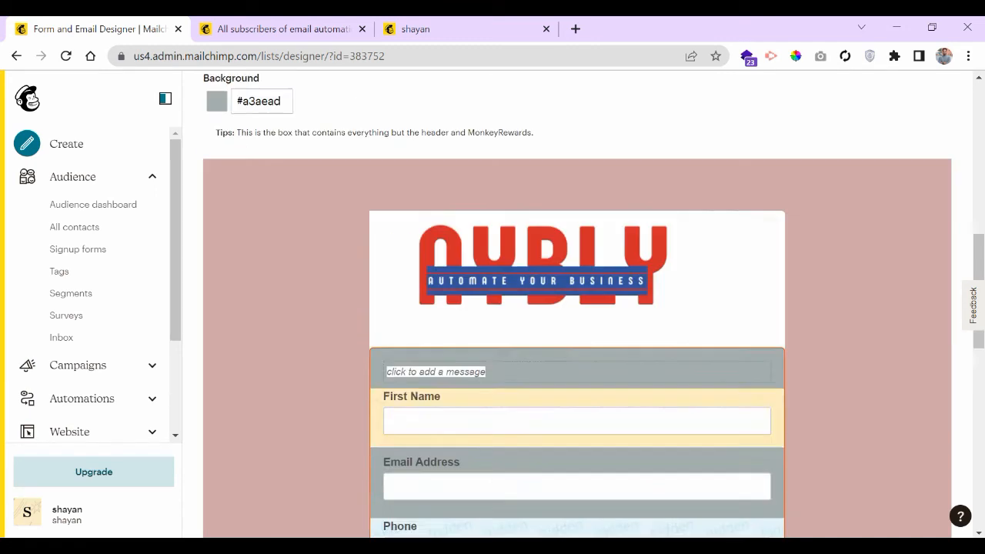
pyautogui.scroll(4, 338, 266)
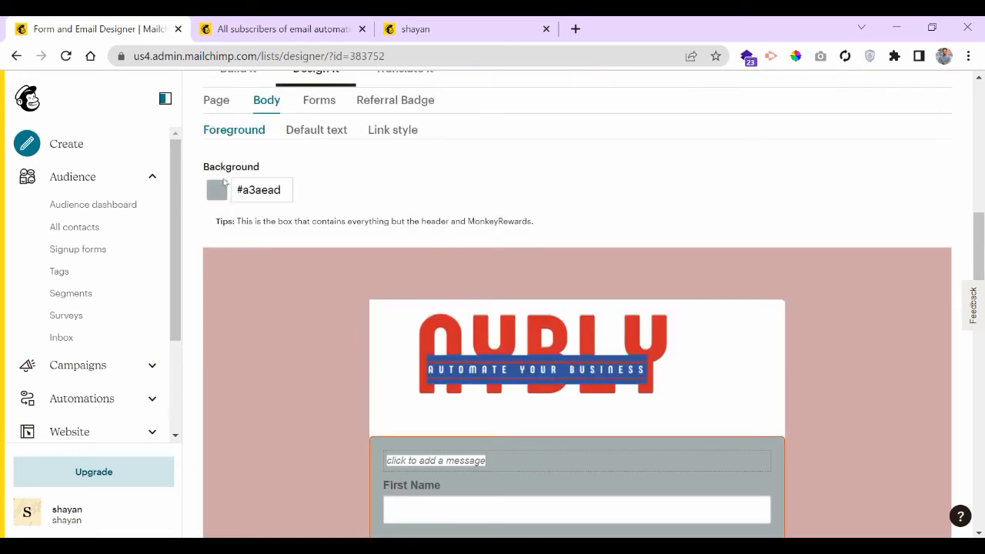
pyautogui.scroll(1, 246, 223)
pyautogui.doubleClick(262, 292)
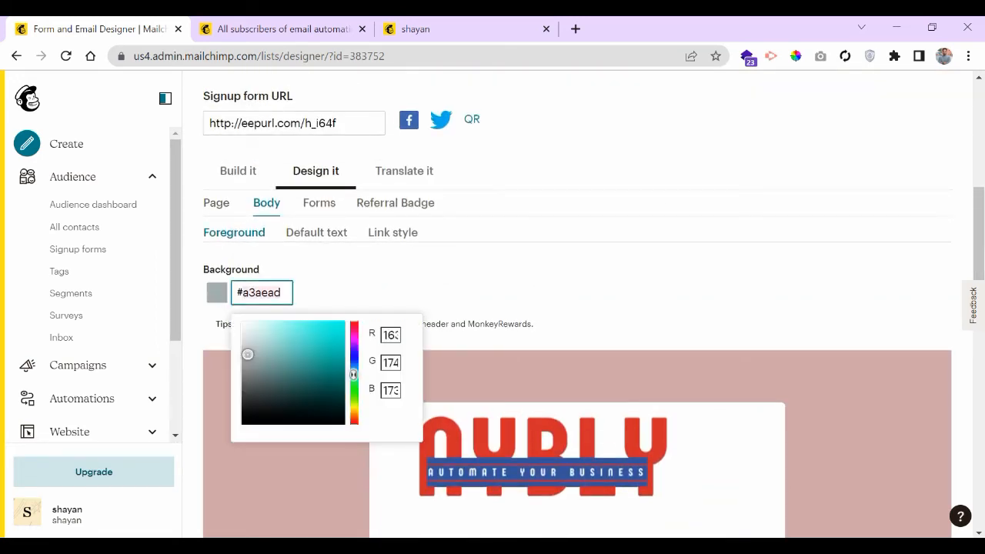
pyautogui.write('00')
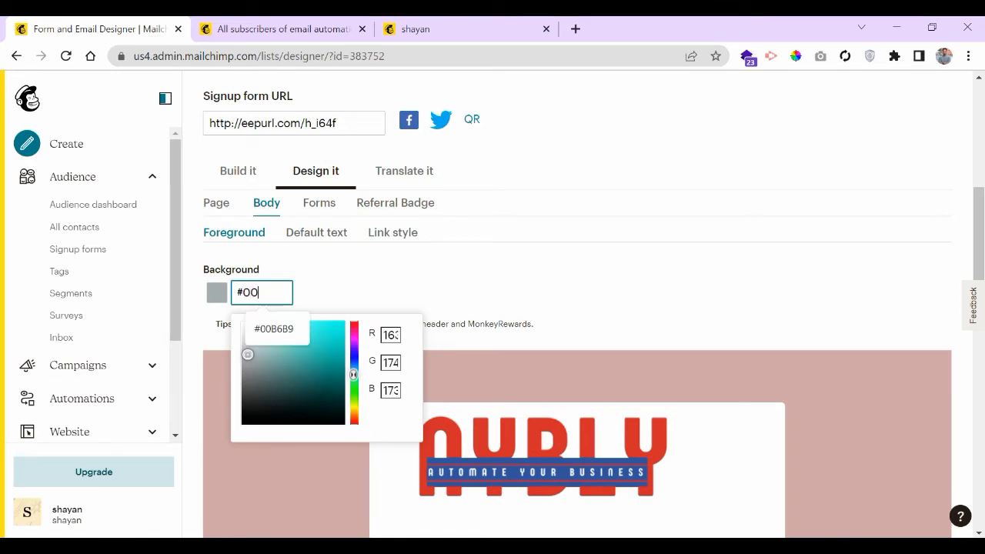
pyautogui.write('0000')
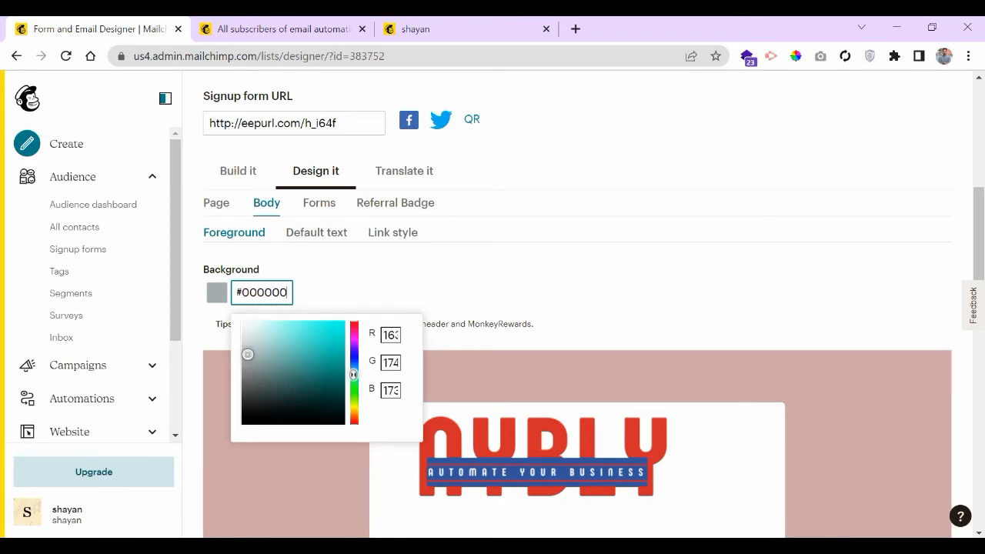
pyautogui.click(363, 267)
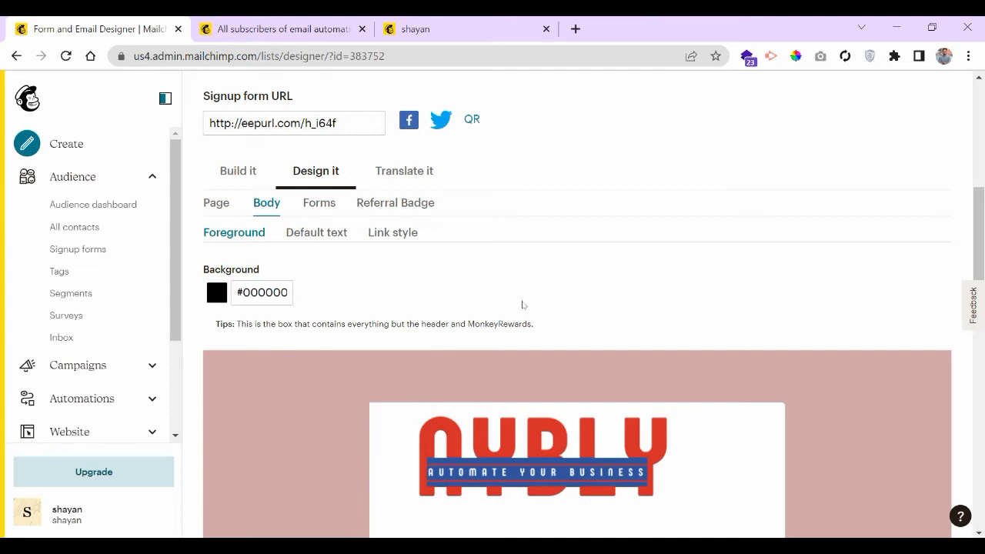
pyautogui.scroll(-4, 525, 302)
pyautogui.scroll(-1, 524, 299)
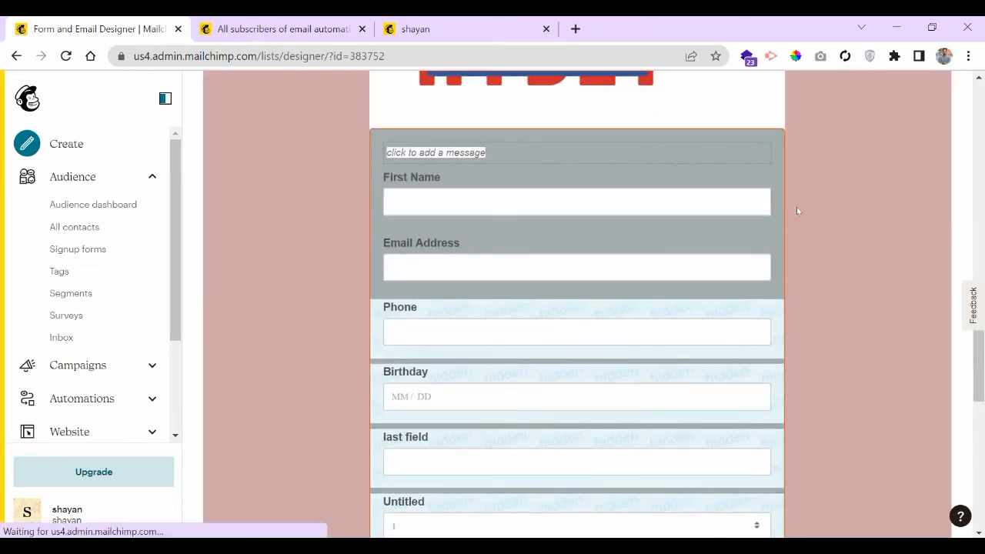
pyautogui.scroll(5, 853, 237)
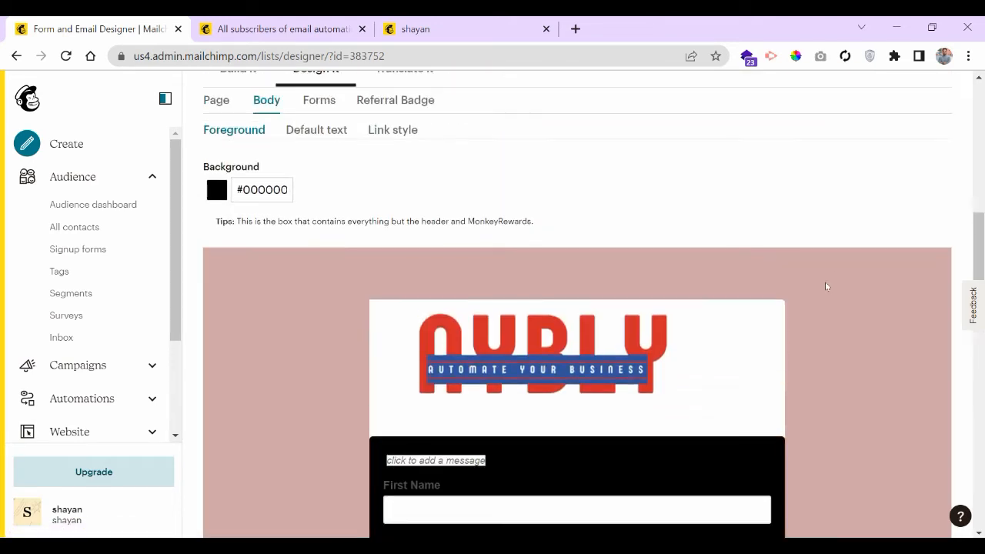
pyautogui.scroll(-3, 829, 403)
pyautogui.scroll(4, 816, 276)
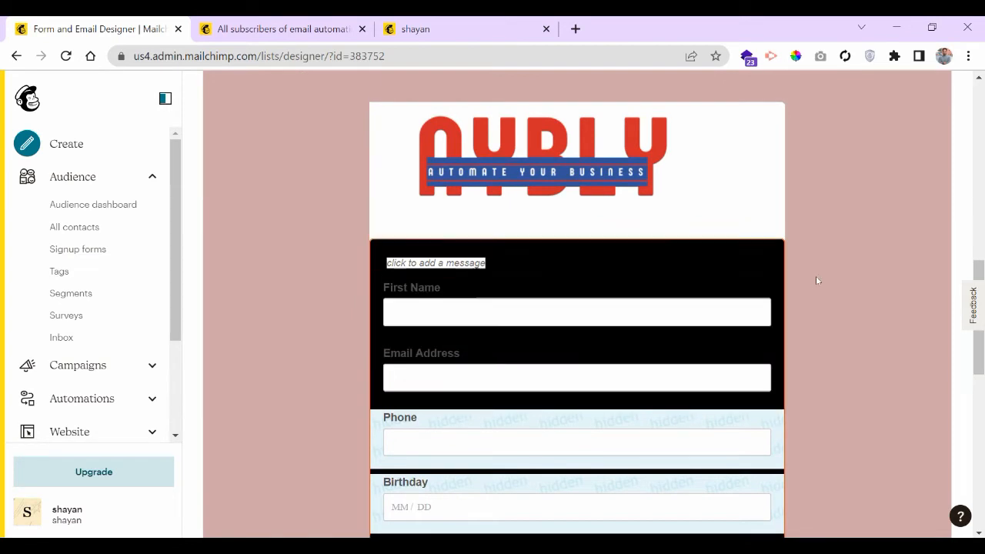
pyautogui.scroll(2, 539, 323)
# - Review the Buttons colour settings and the Subscribe button styling in Forms
pyautogui.click(319, 308)
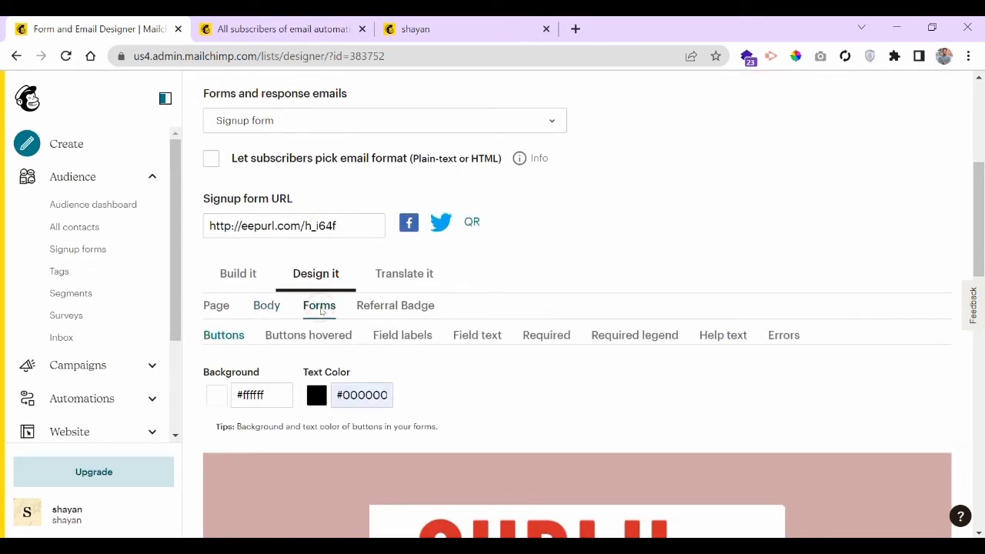
pyautogui.scroll(-3, 302, 351)
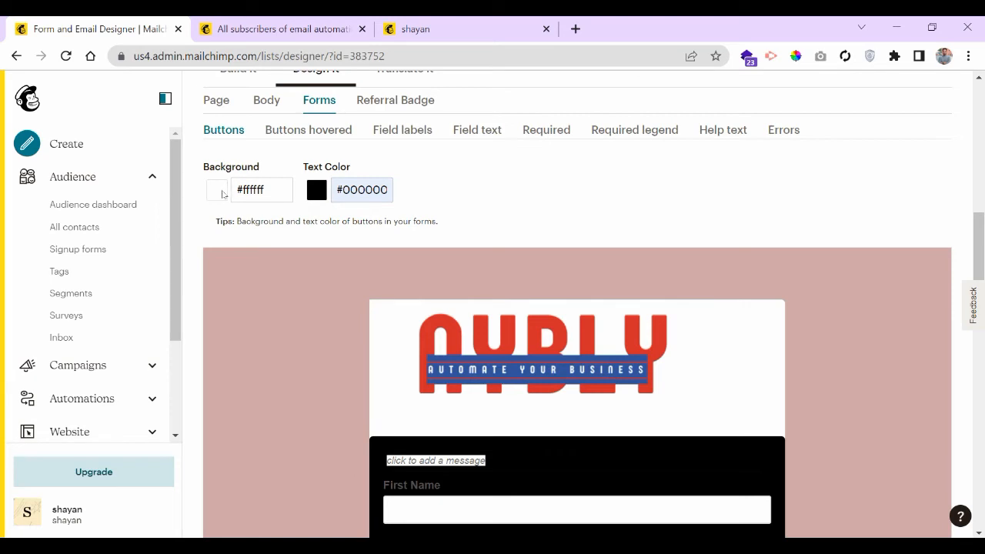
pyautogui.scroll(-10, 561, 264)
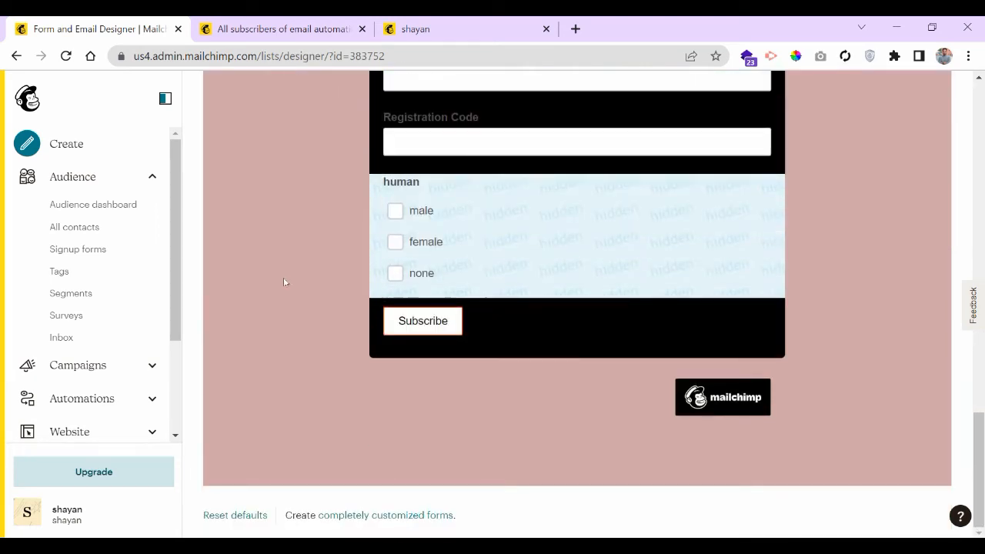
pyautogui.scroll(15, 286, 282)
pyautogui.scroll(-3, 356, 279)
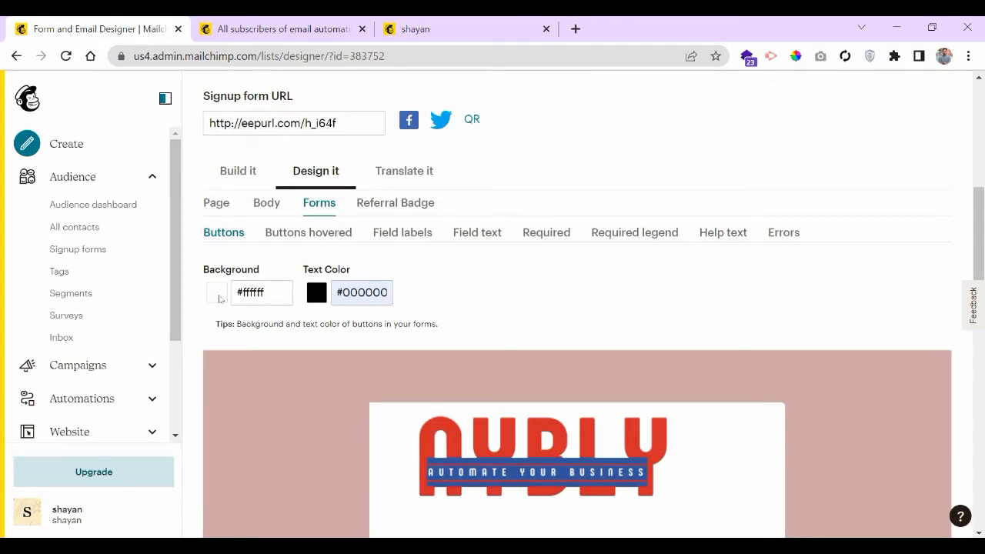
pyautogui.scroll(-10, 332, 408)
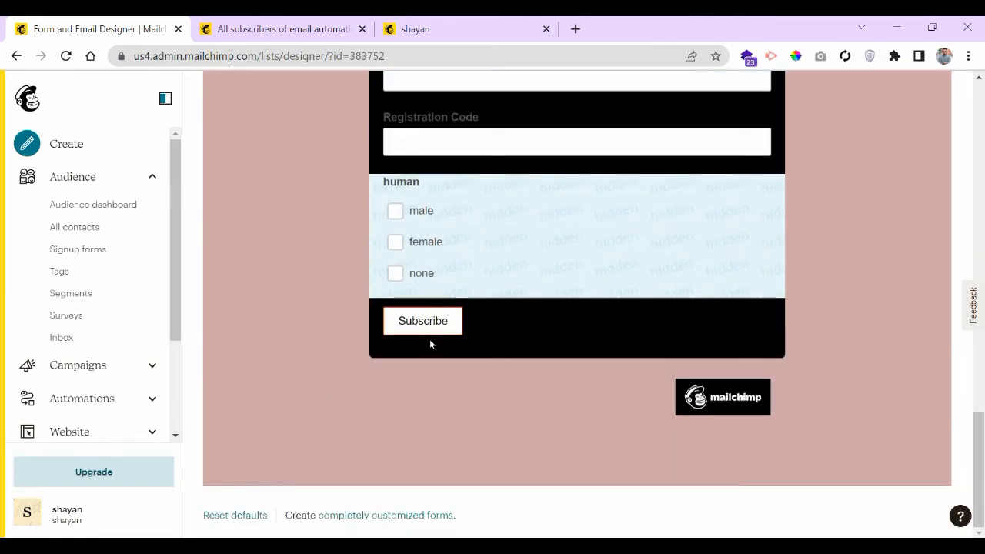
pyautogui.scroll(10, 329, 352)
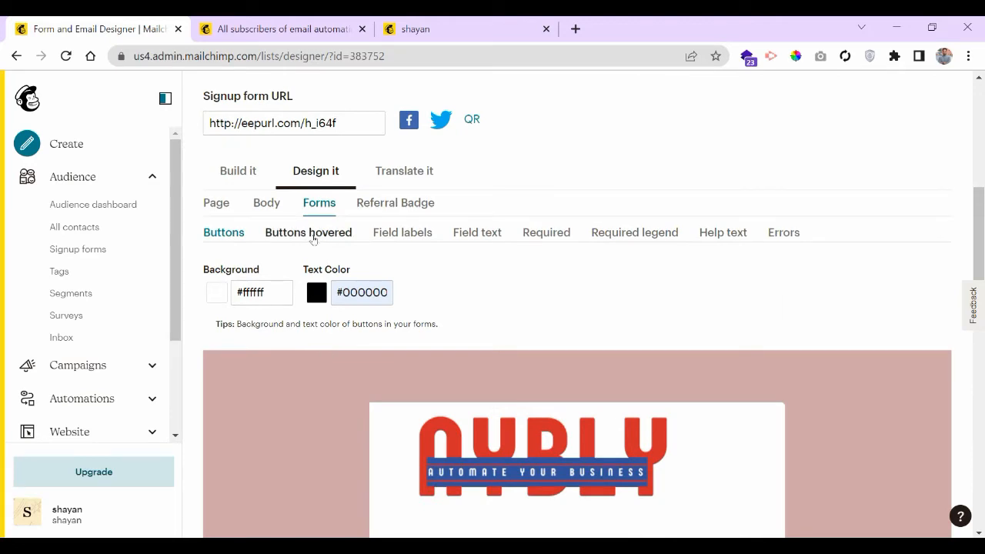
# - Show the colours used for buttons when hovered
pyautogui.click(311, 238)
pyautogui.scroll(-10, 645, 331)
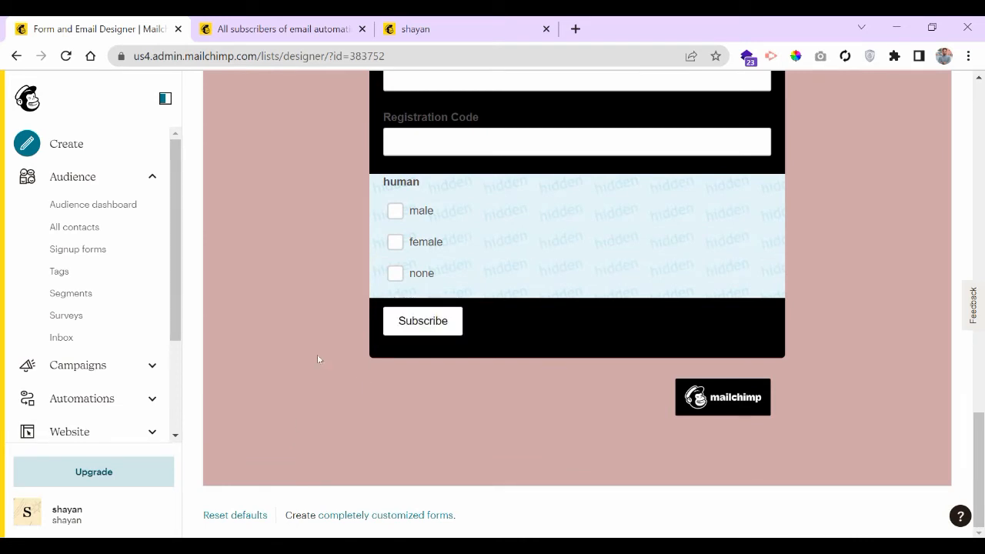
pyautogui.scroll(10, 318, 359)
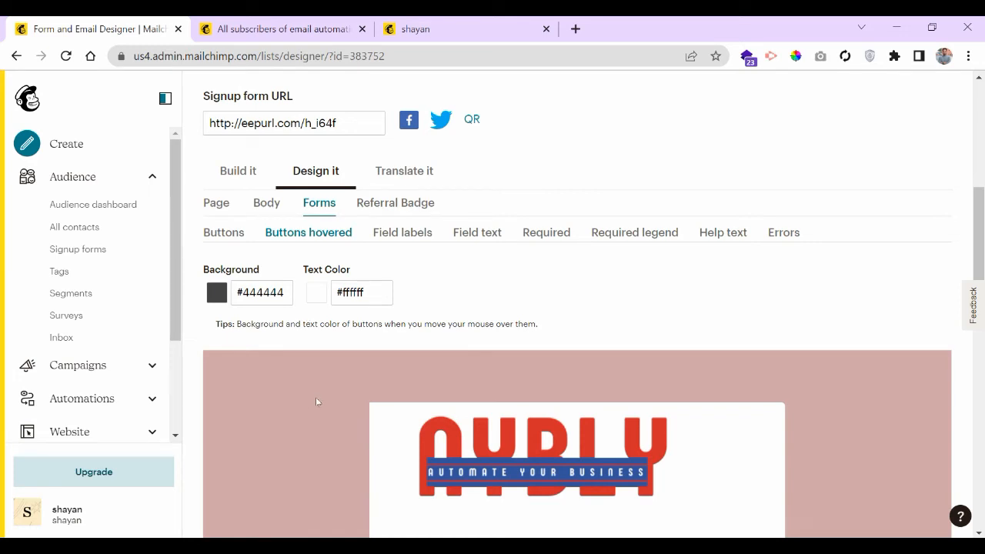
# - Change the Field labels text colour to #ffffff so First Name and Email Address appear white
pyautogui.click(414, 233)
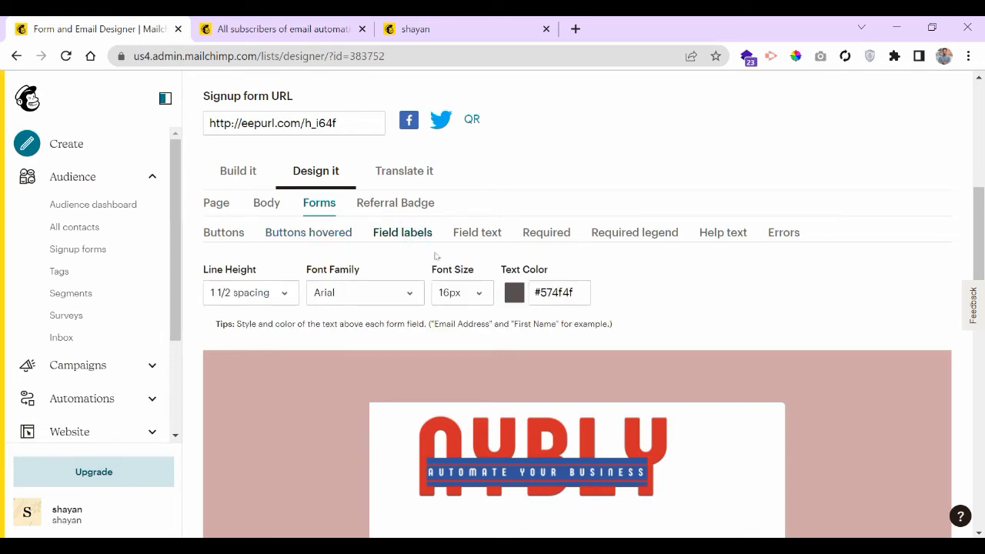
pyautogui.scroll(-4, 424, 373)
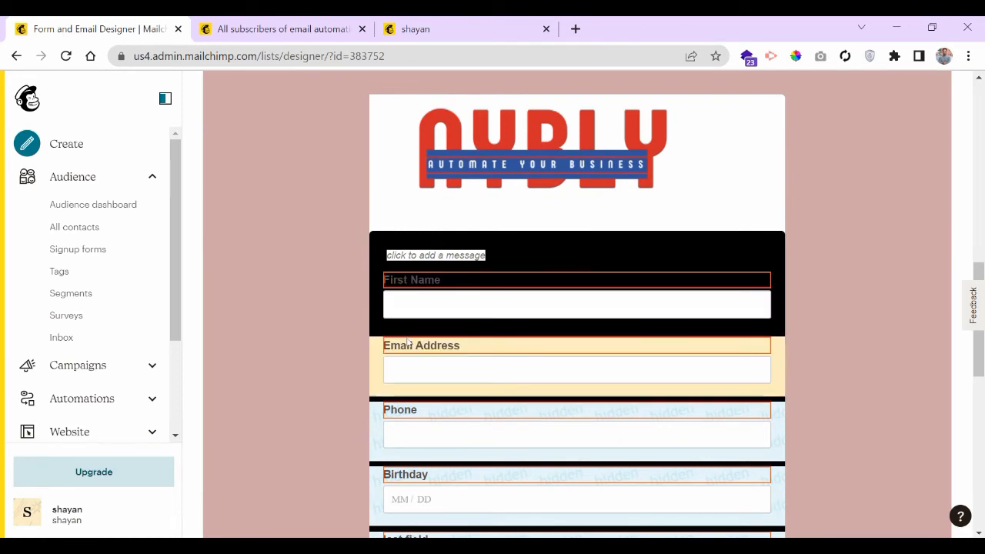
pyautogui.scroll(4, 320, 338)
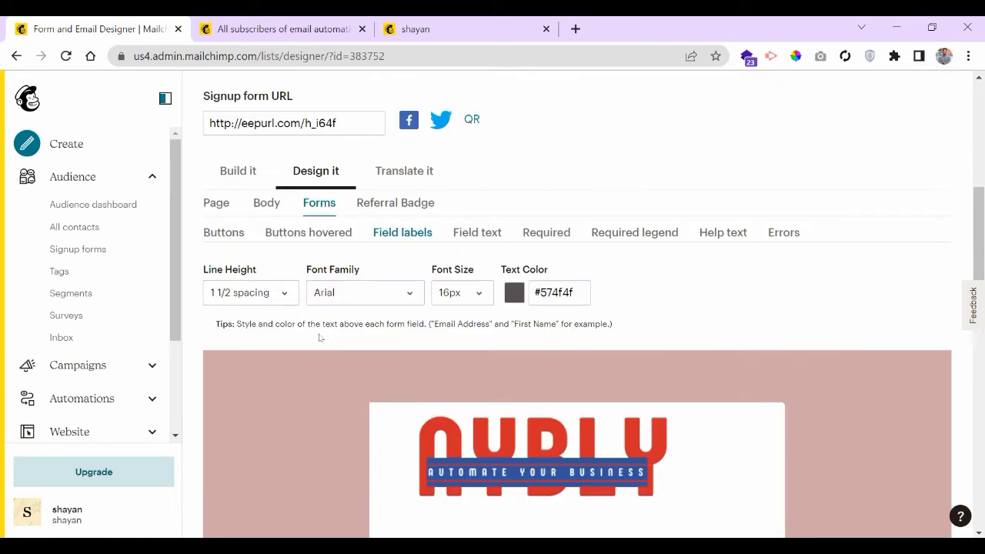
pyautogui.click(553, 293)
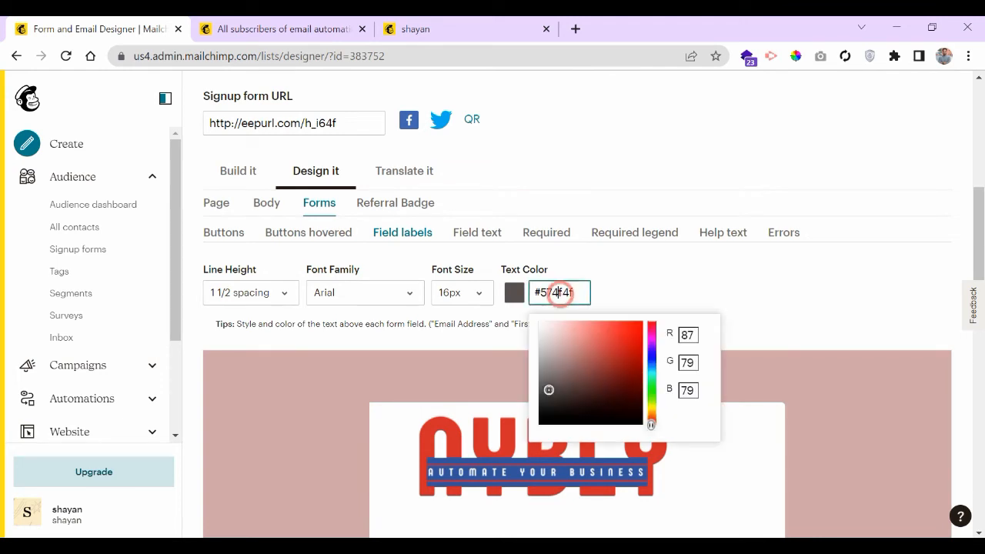
pyautogui.doubleClick(554, 293)
pyautogui.write('ffffff')
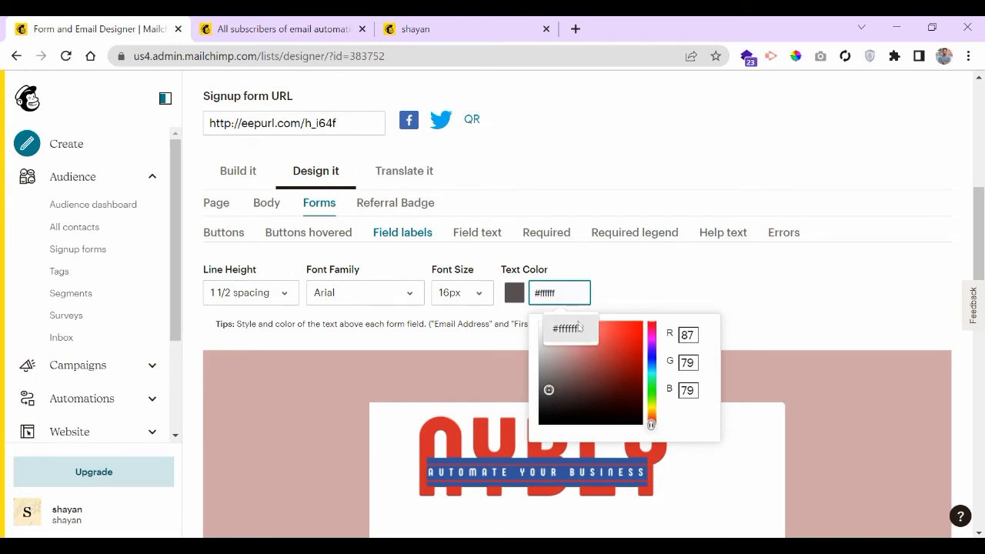
pyautogui.click(576, 327)
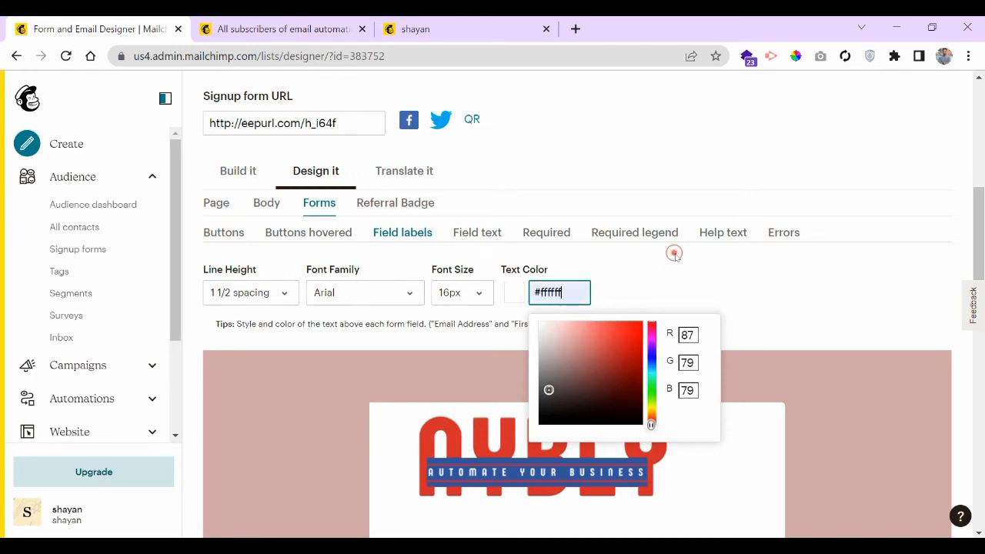
pyautogui.scroll(-5, 725, 301)
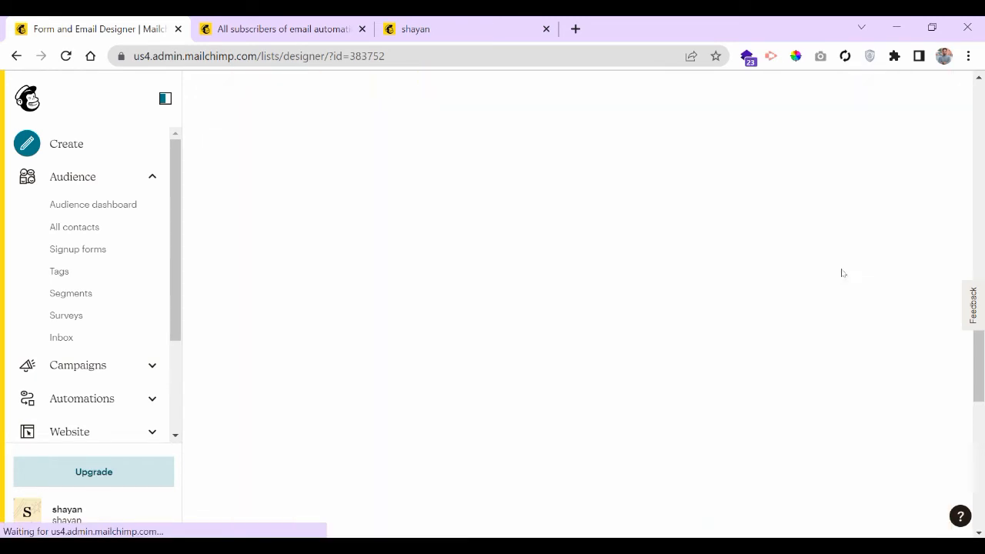
pyautogui.scroll(4, 334, 241)
pyautogui.scroll(-3, 331, 242)
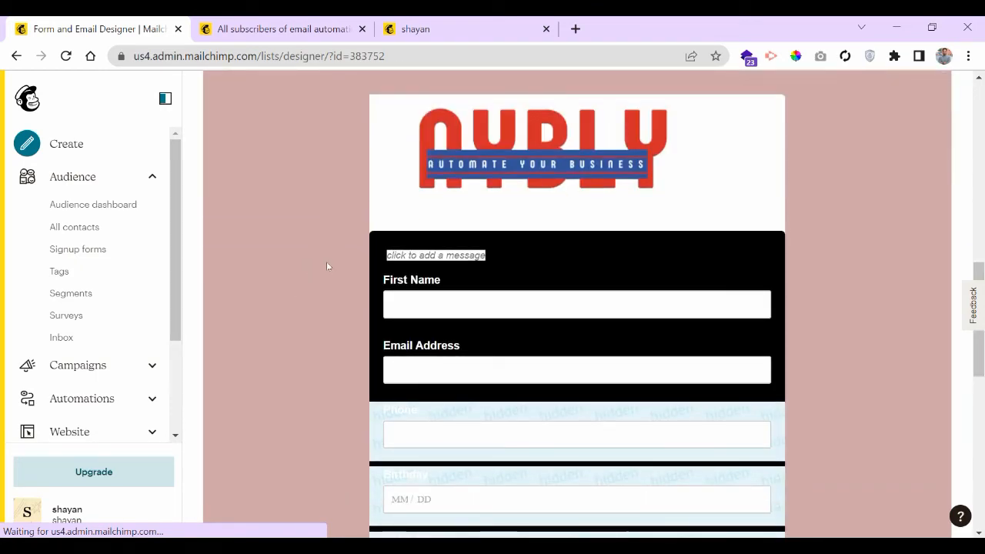
pyautogui.scroll(3, 328, 262)
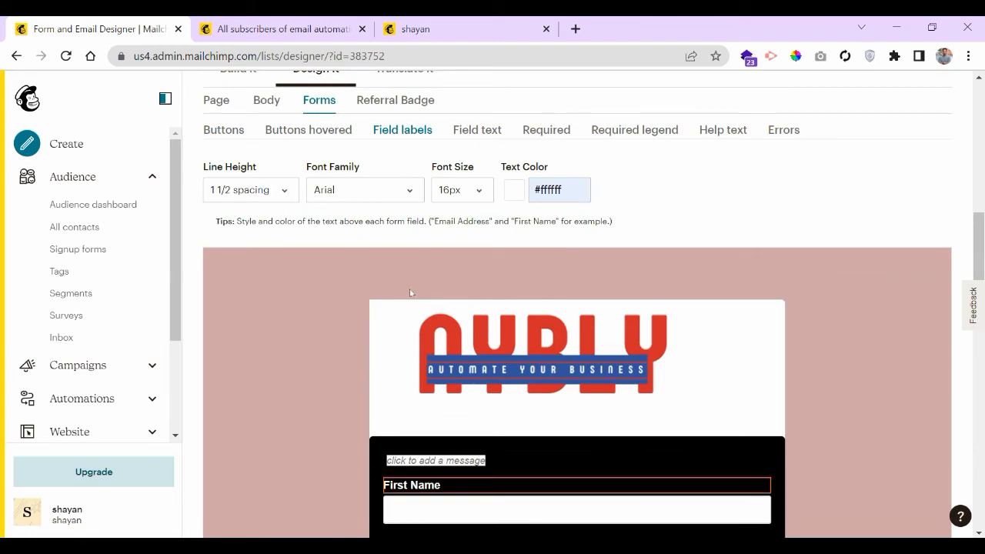
pyautogui.click(478, 129)
# - Set the Field text colour to pure black #000000
pyautogui.scroll(-3, 552, 255)
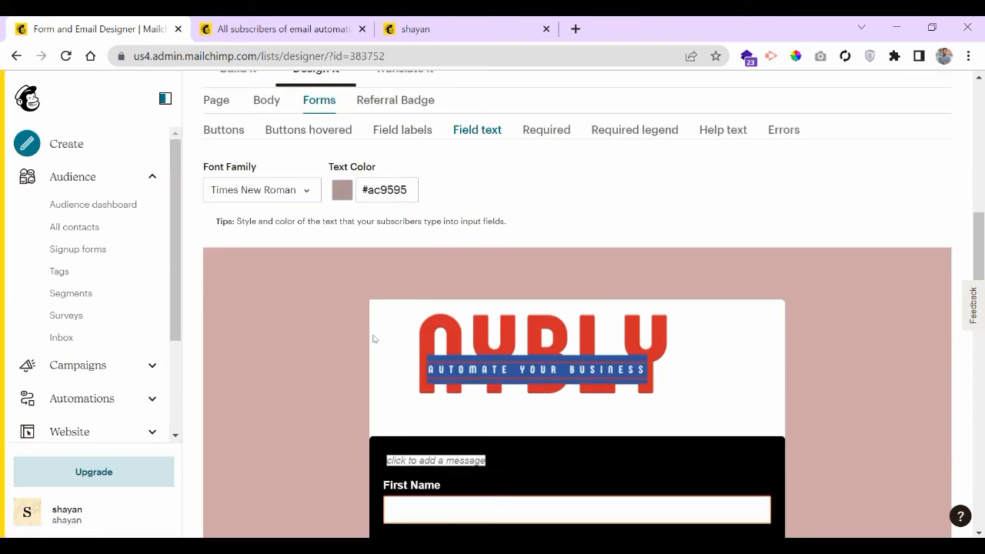
pyautogui.scroll(-3, 374, 339)
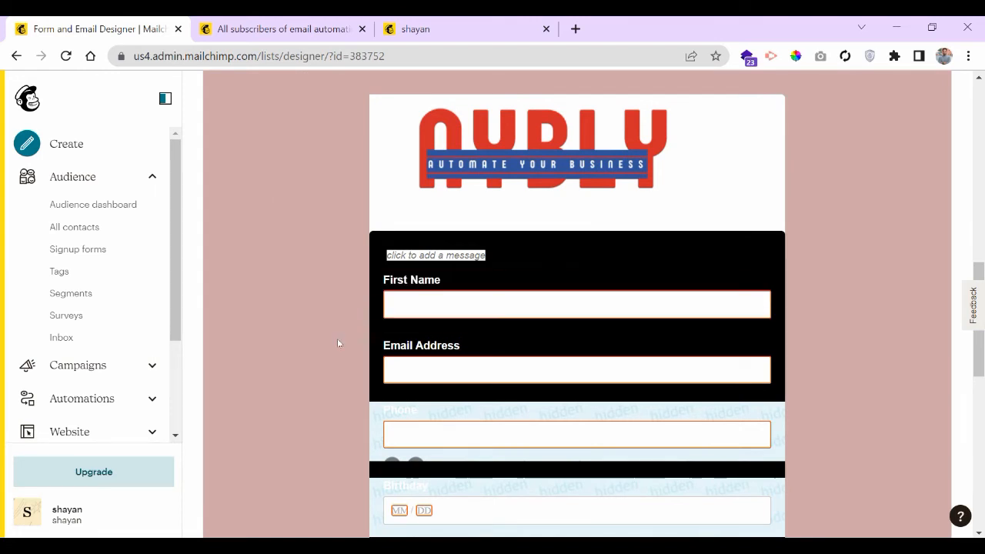
pyautogui.scroll(1, 288, 325)
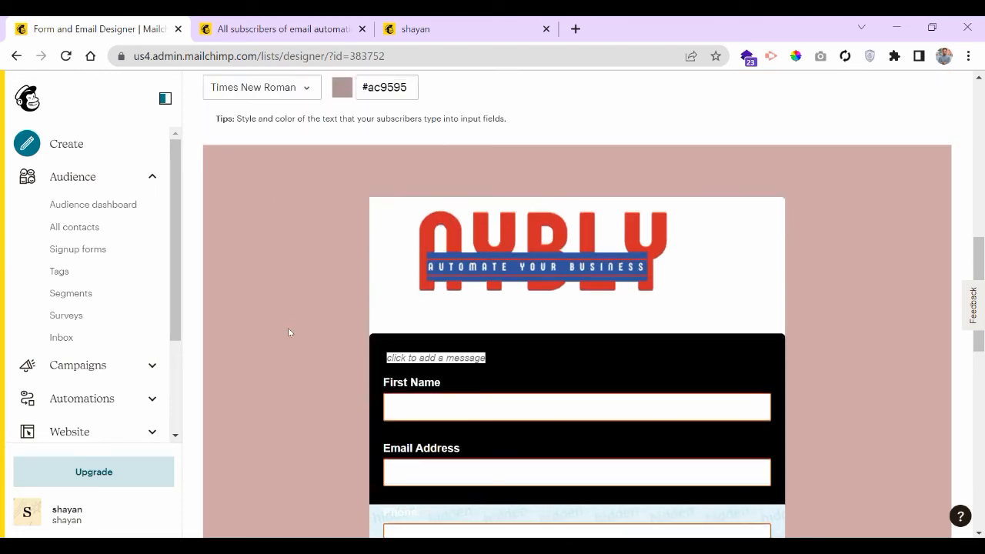
pyautogui.scroll(1, 315, 363)
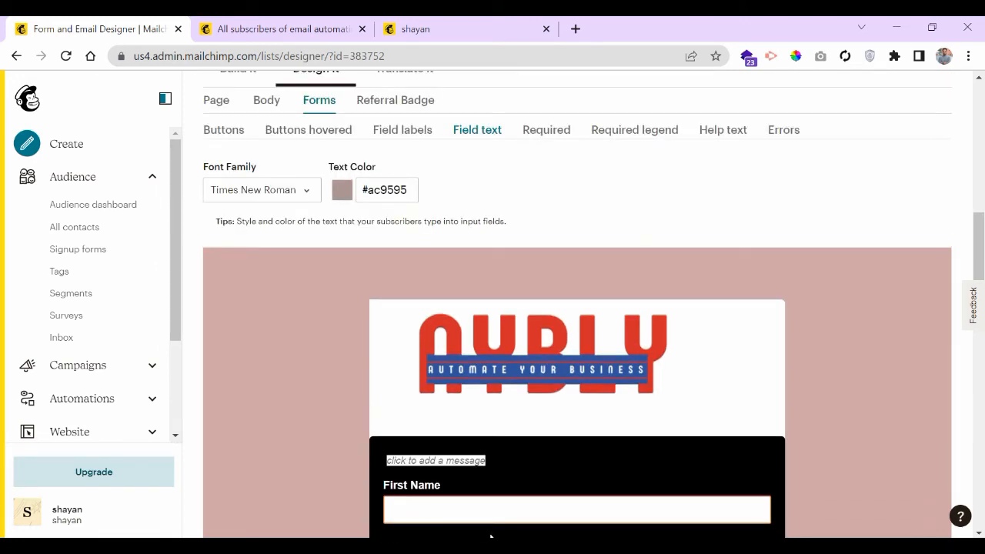
pyautogui.scroll(1, 456, 337)
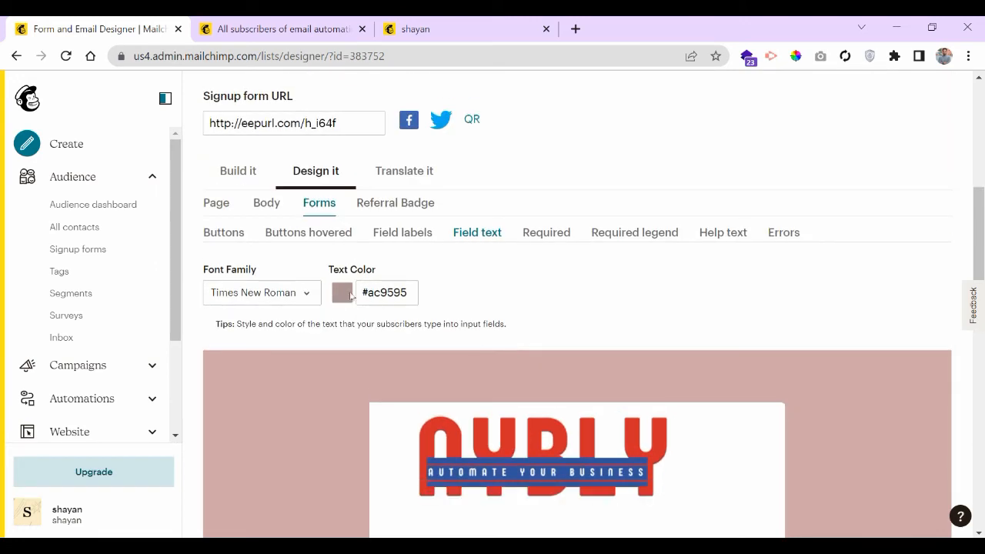
pyautogui.click(396, 291)
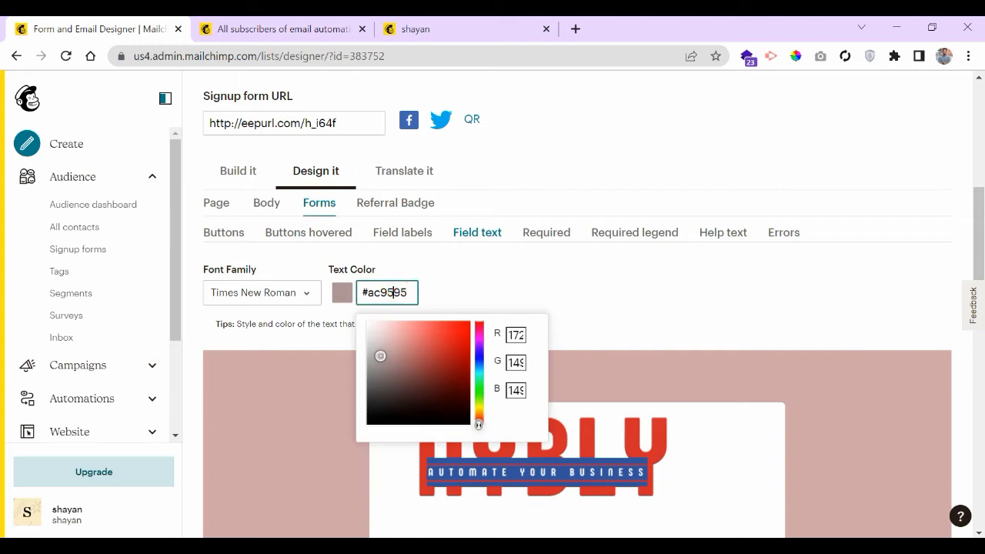
pyautogui.doubleClick(396, 291)
pyautogui.write('fffff')
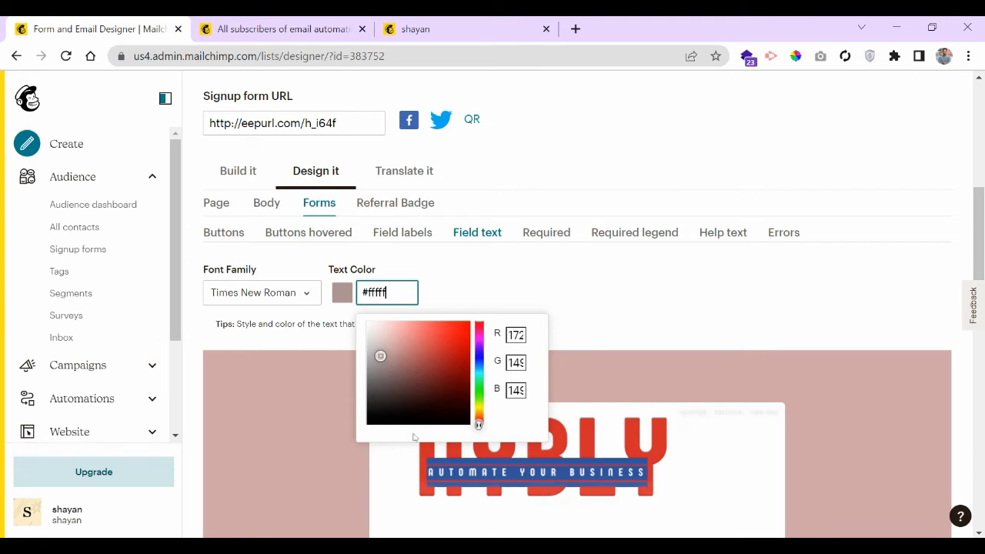
pyautogui.click(379, 412)
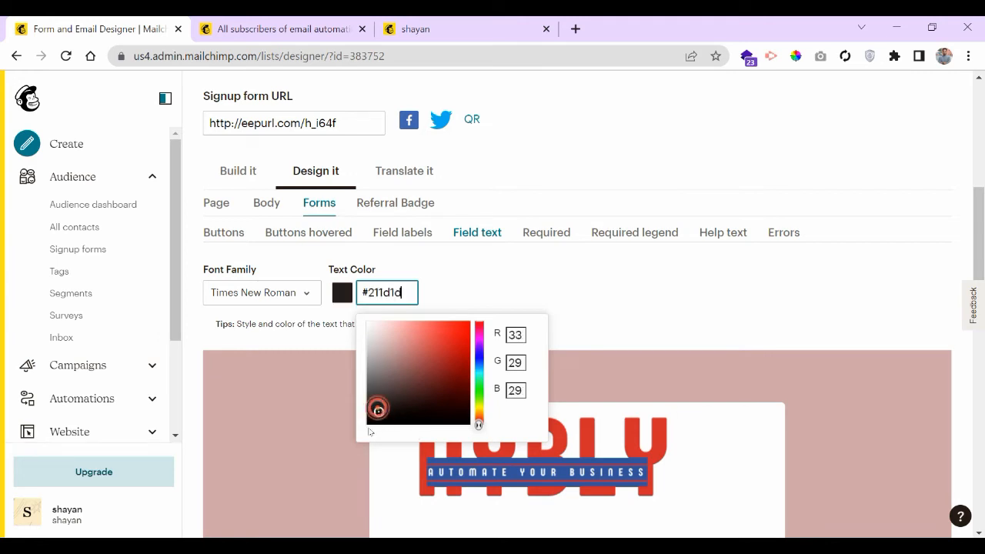
pyautogui.click(370, 425)
pyautogui.click(530, 274)
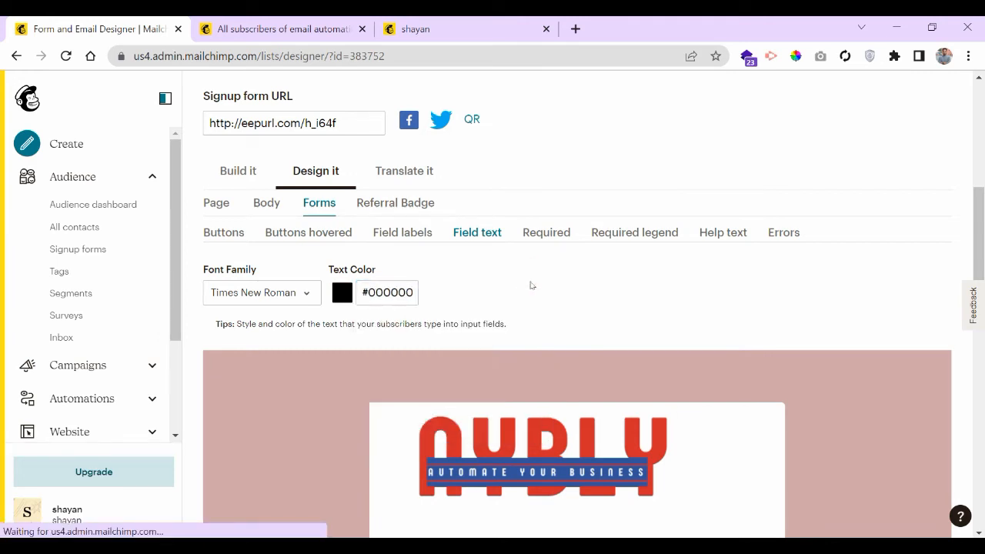
# - Select the signup form's public URL at the top of the designer
pyautogui.scroll(-5, 339, 348)
pyautogui.scroll(-6, 342, 308)
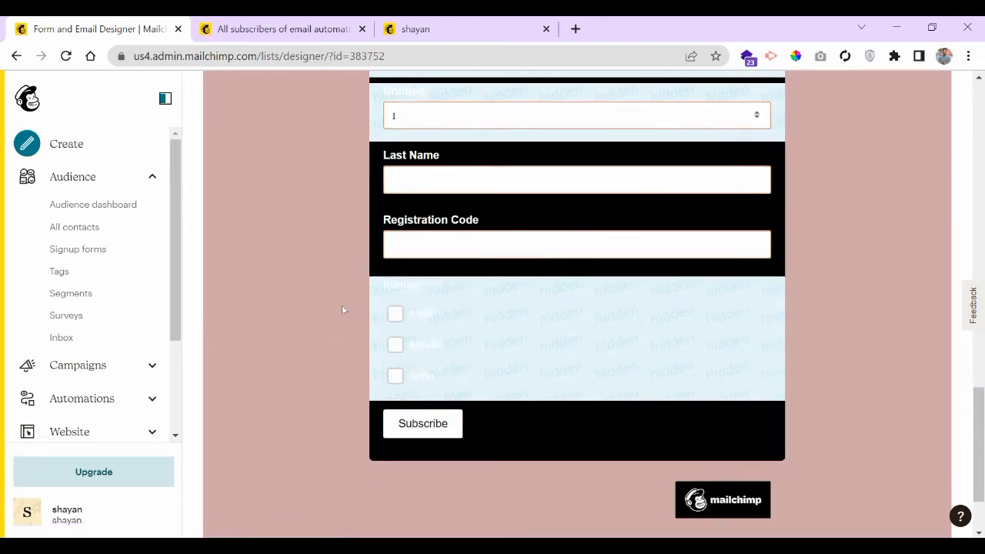
pyautogui.scroll(9, 341, 308)
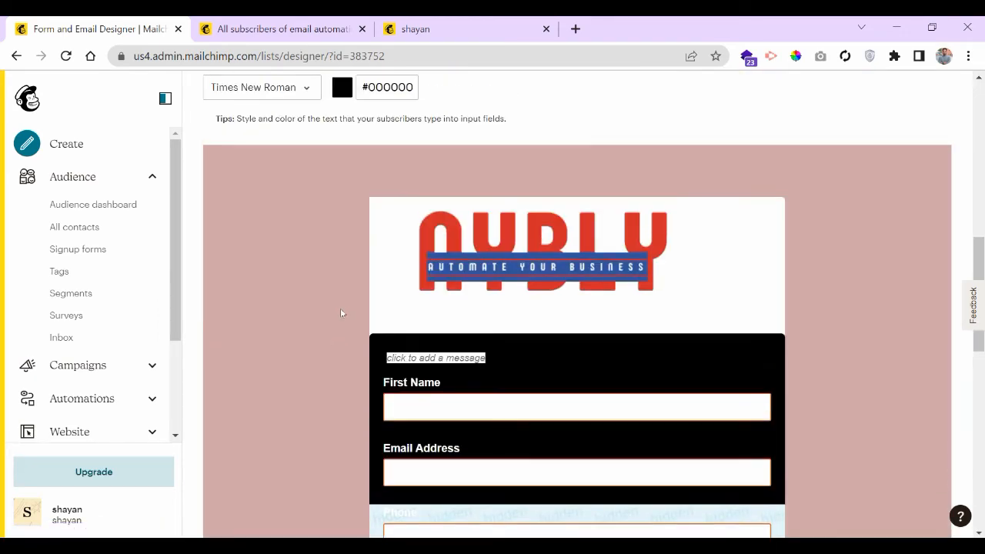
pyautogui.scroll(3, 323, 338)
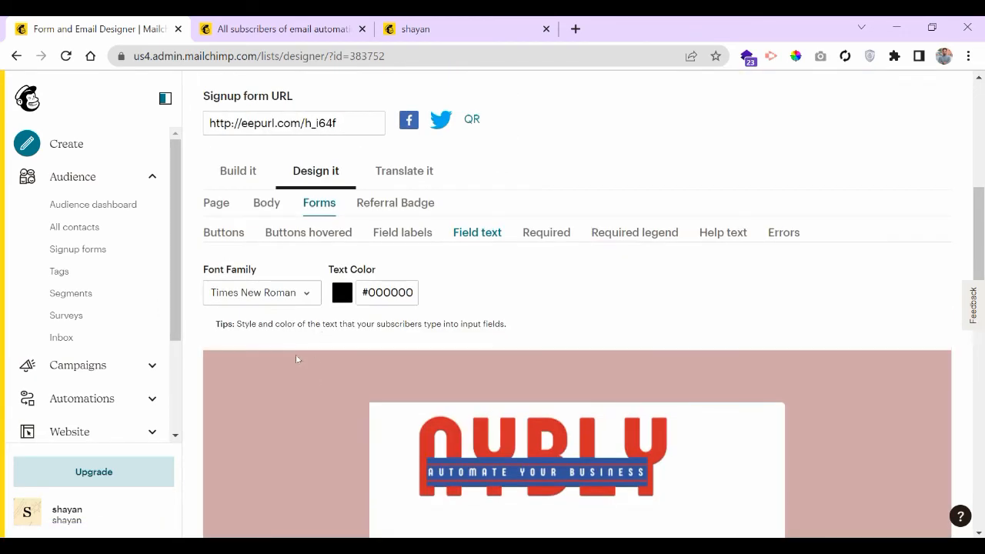
pyautogui.click(313, 125)
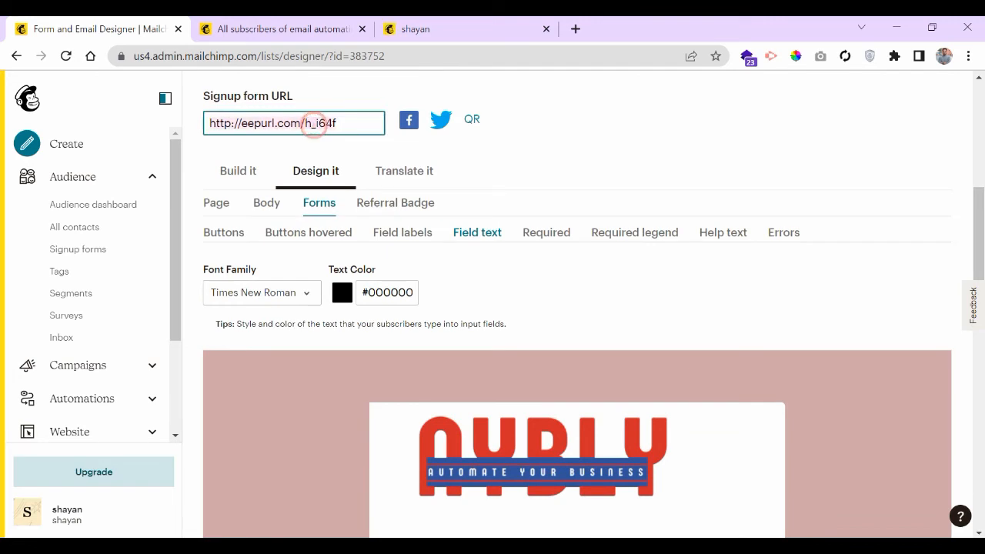
pyautogui.click(462, 29)
pyautogui.click(320, 56)
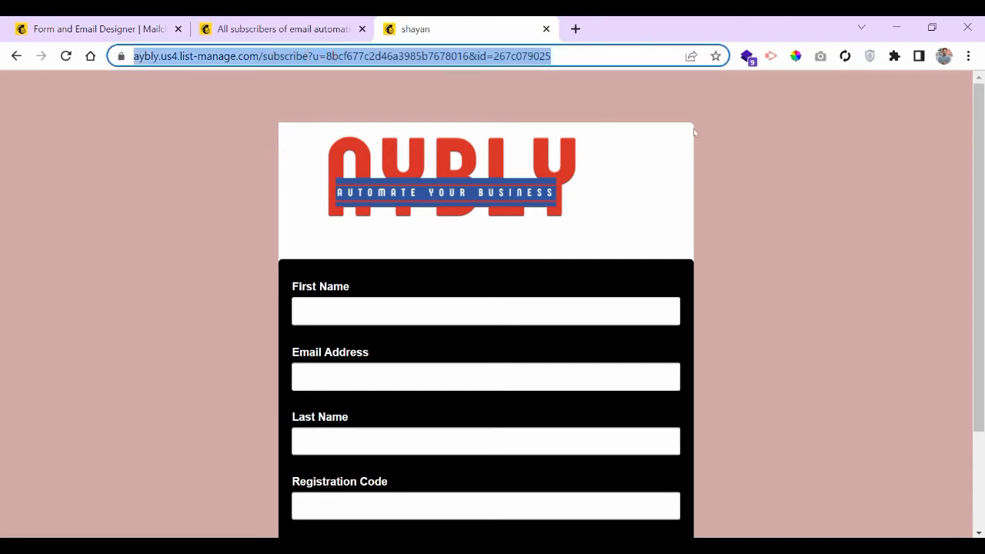
pyautogui.click(732, 151)
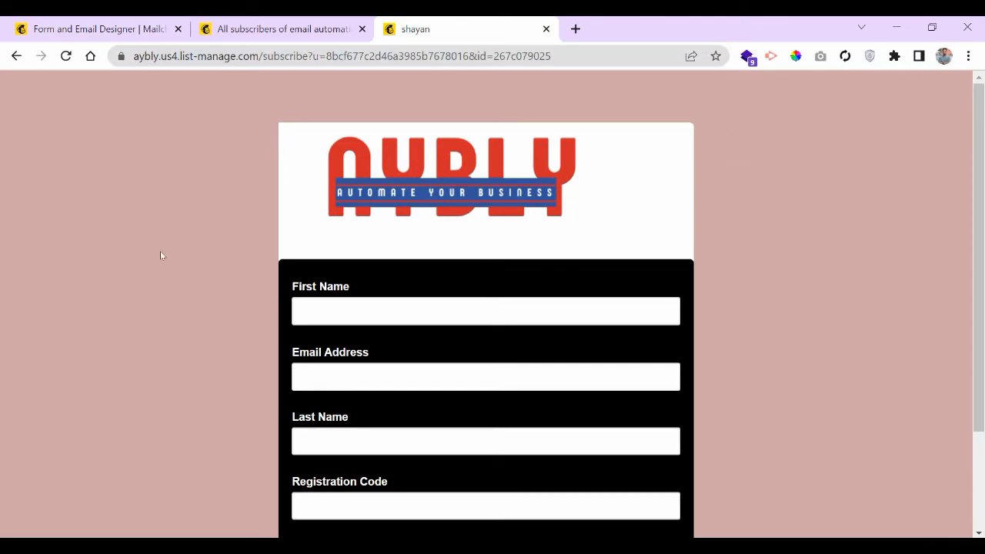
pyautogui.scroll(-2, 161, 255)
pyautogui.scroll(2, 161, 255)
pyautogui.scroll(-2, 161, 254)
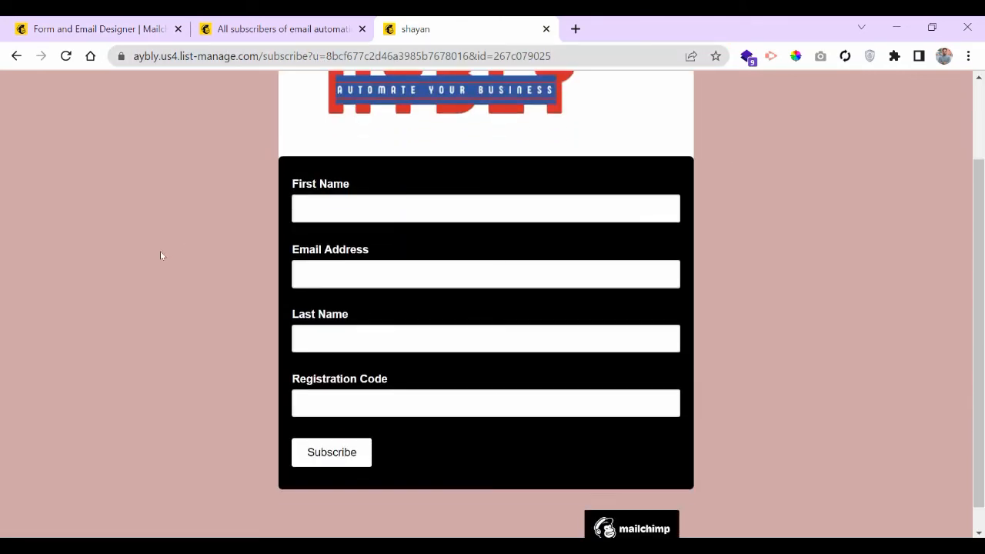
pyautogui.scroll(2, 162, 255)
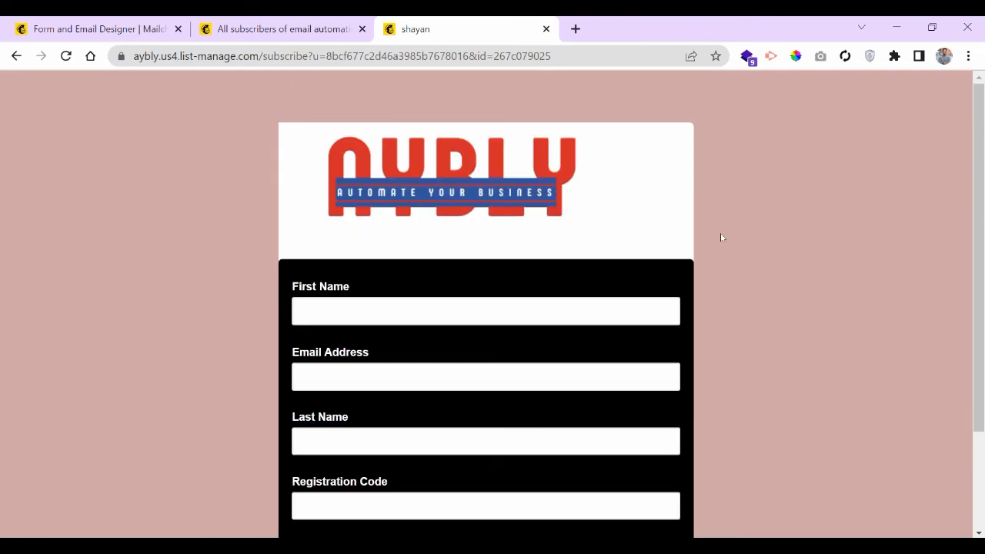
pyautogui.scroll(-2, 721, 237)
pyautogui.scroll(2, 719, 236)
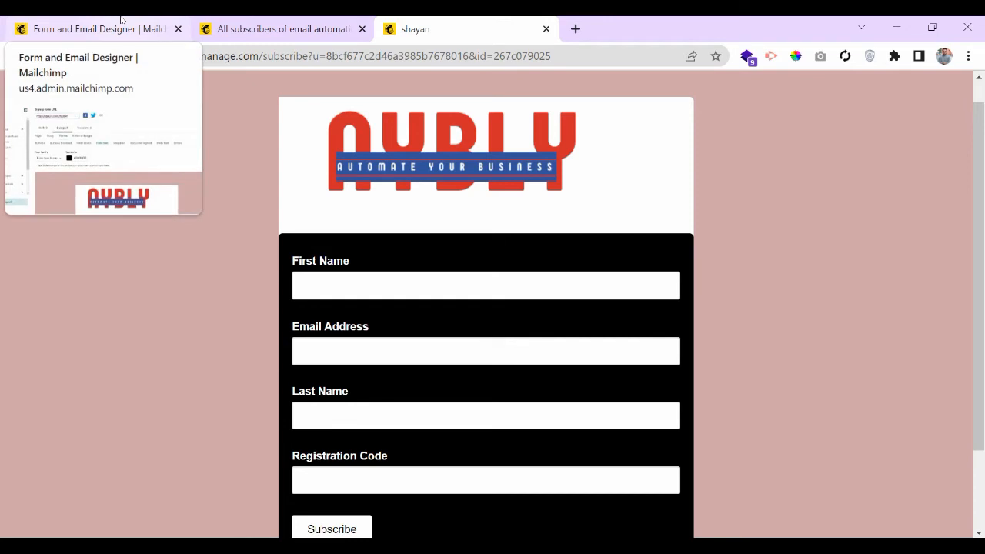
pyautogui.scroll(-2, 149, 297)
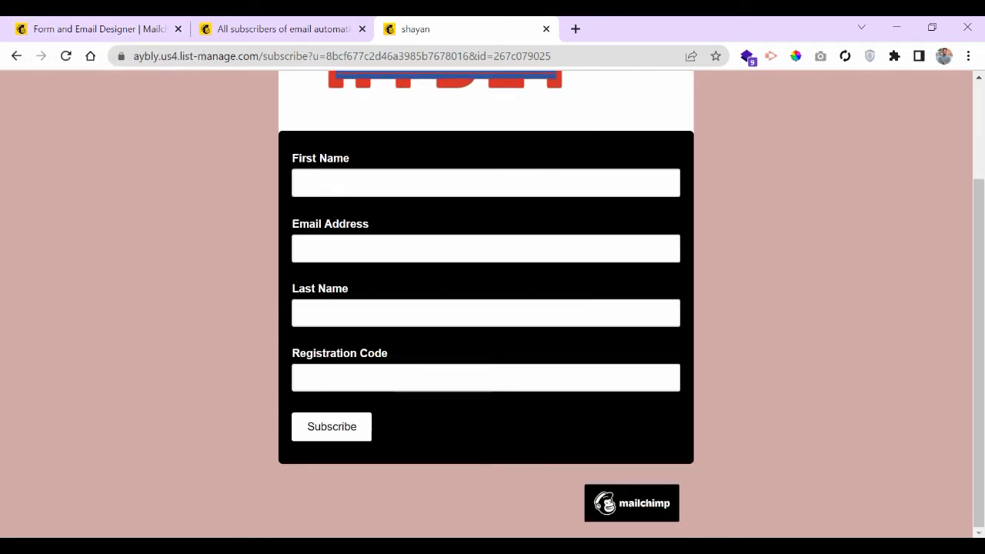
pyautogui.scroll(2, 203, 260)
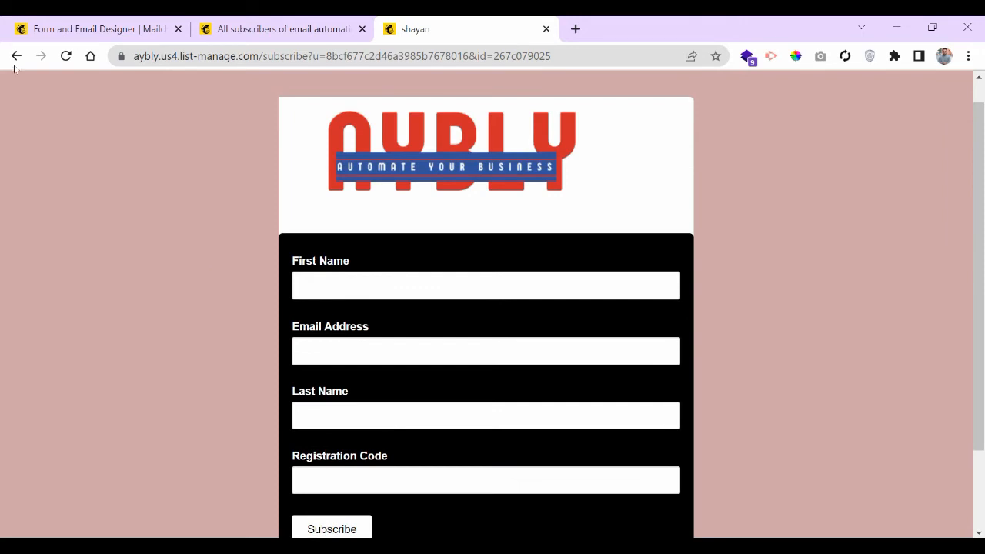
pyautogui.click(77, 29)
# - Show the Referral Badge settings, with the badge image aligned Right
pyautogui.scroll(-10, 675, 335)
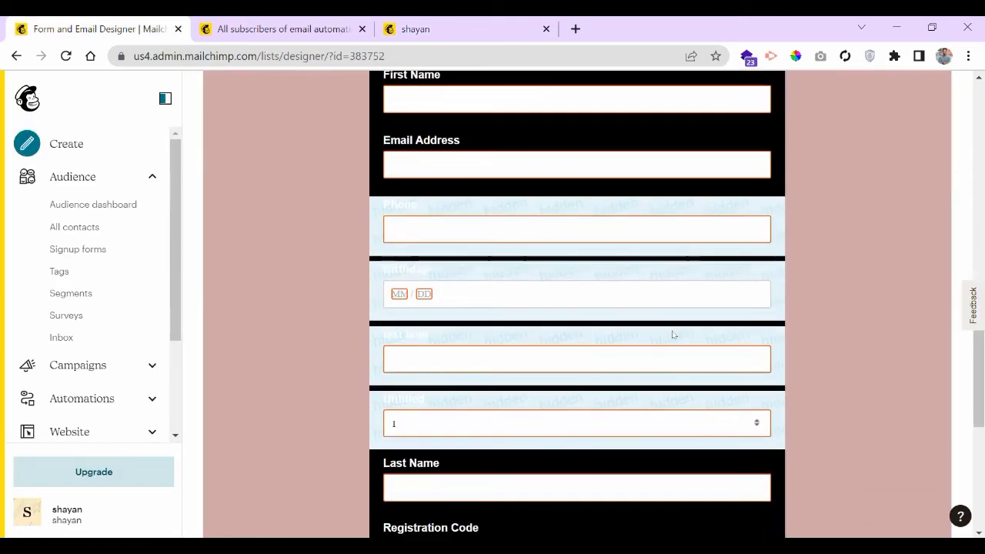
pyautogui.scroll(6, 673, 334)
pyautogui.scroll(8, 673, 336)
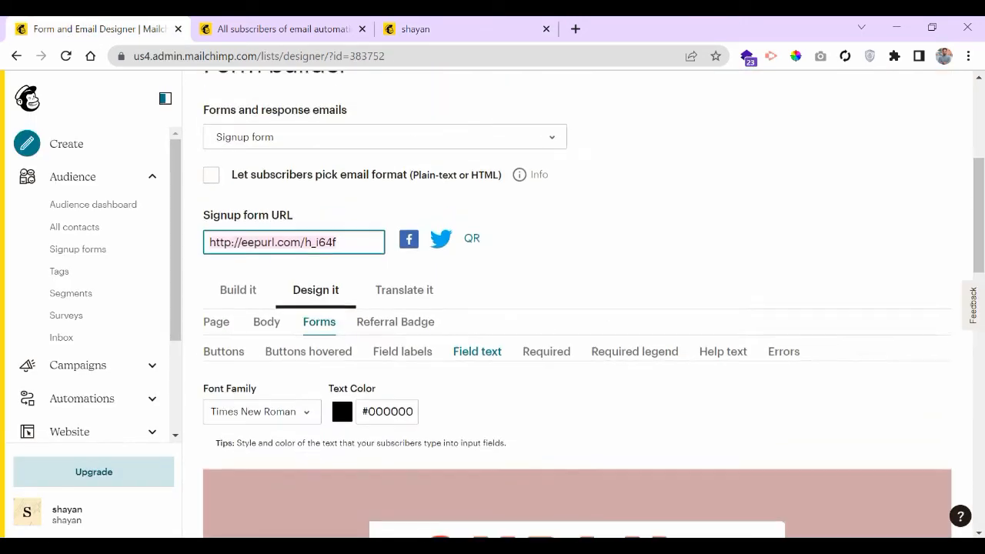
pyautogui.scroll(-2, 655, 341)
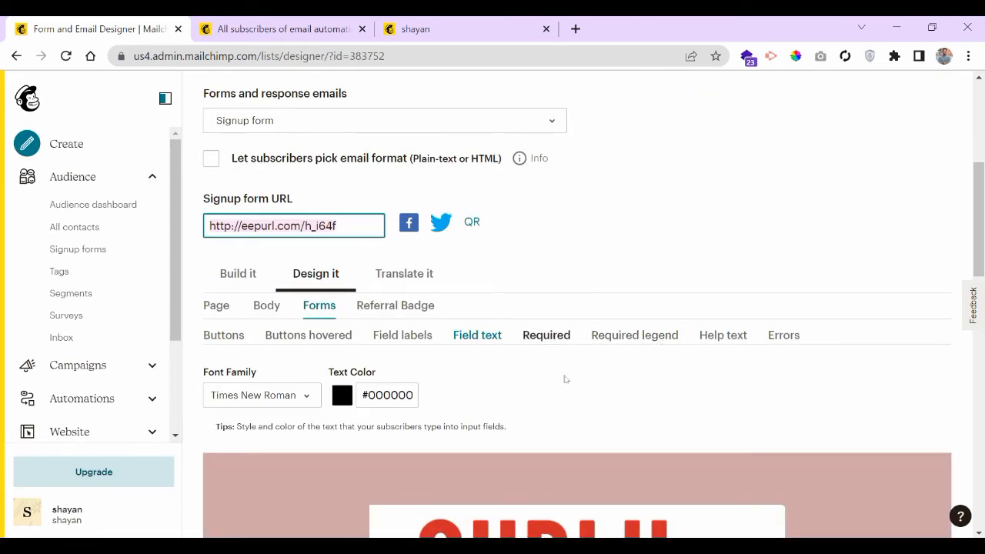
pyautogui.scroll(-1, 630, 222)
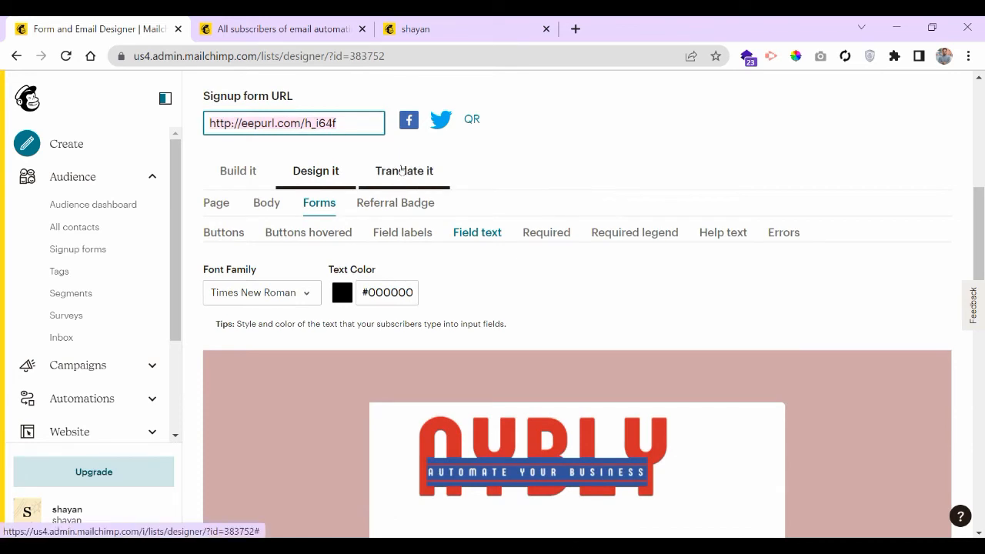
pyautogui.click(393, 200)
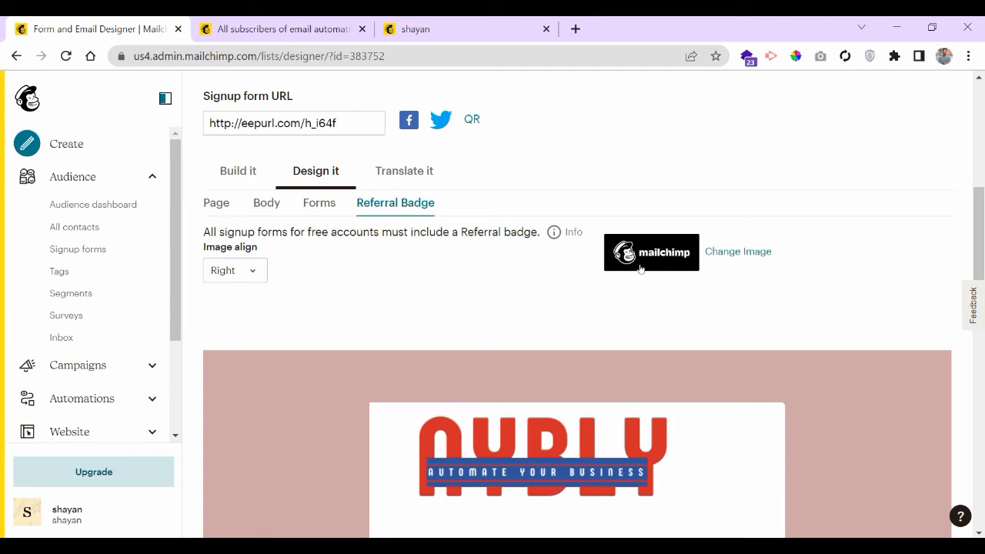
pyautogui.scroll(-6, 388, 316)
# - Check the live signup page, then move the designer tab after the subscribers tab
pyautogui.click(416, 29)
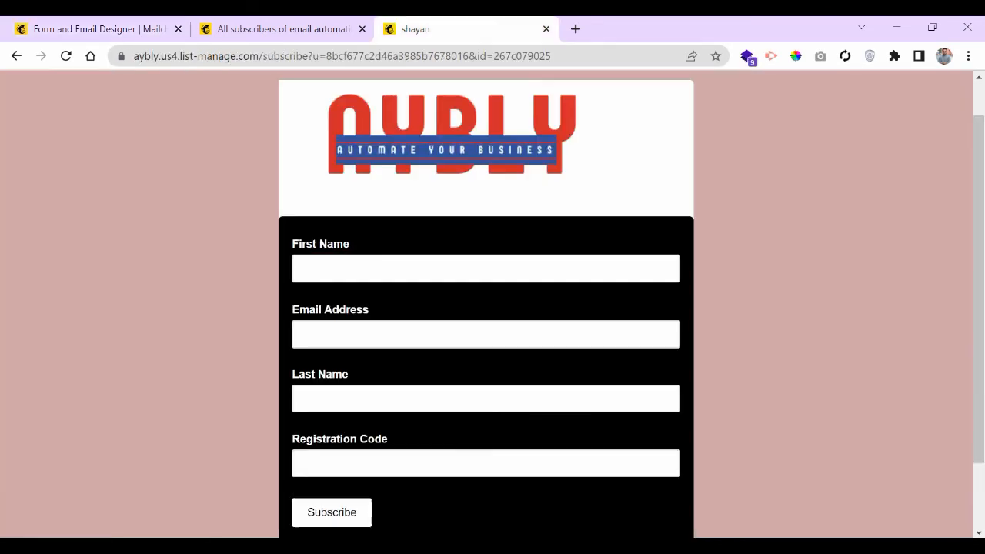
pyautogui.scroll(-1, 673, 501)
pyautogui.scroll(2, 308, 439)
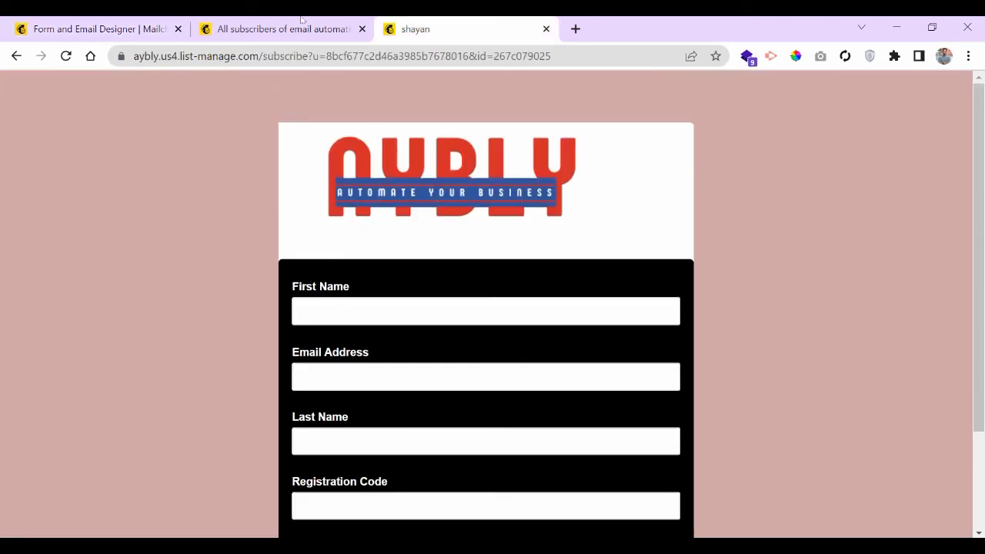
pyautogui.click(83, 23)
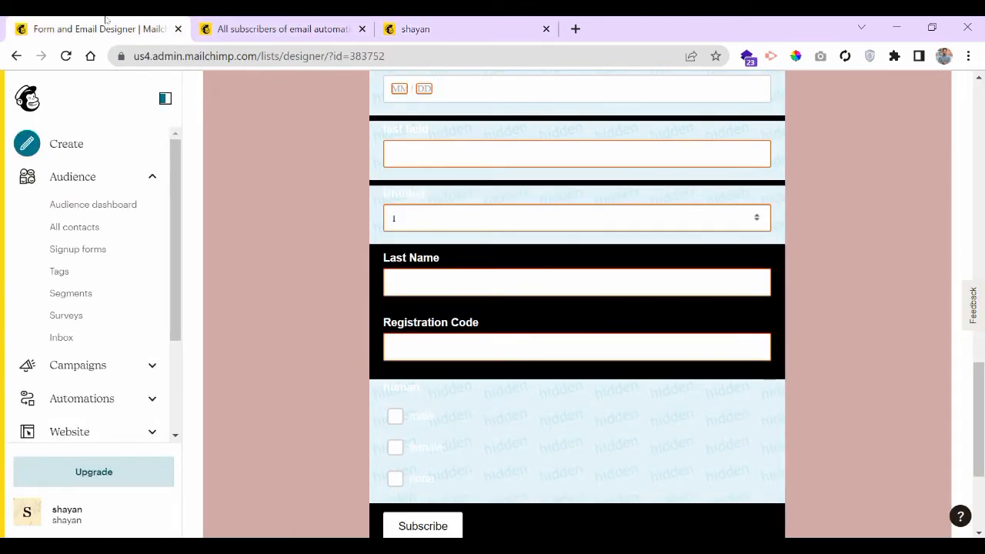
pyautogui.moveTo(103, 22); pyautogui.dragTo(235, 26)
pyautogui.scroll(10, 927, 289)
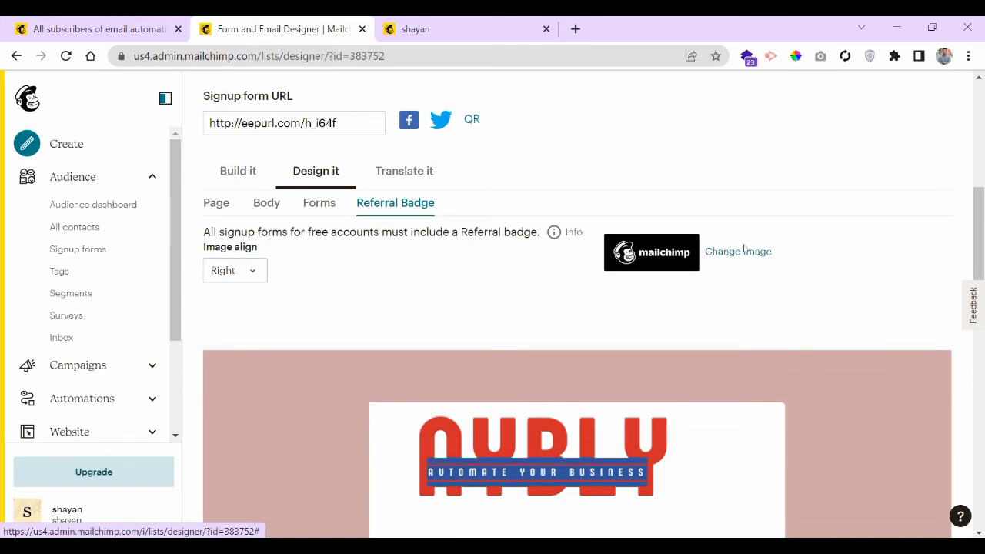
# - Set the referral badge Image align to Center and go back to the Forms sub-tab
pyautogui.click(257, 272)
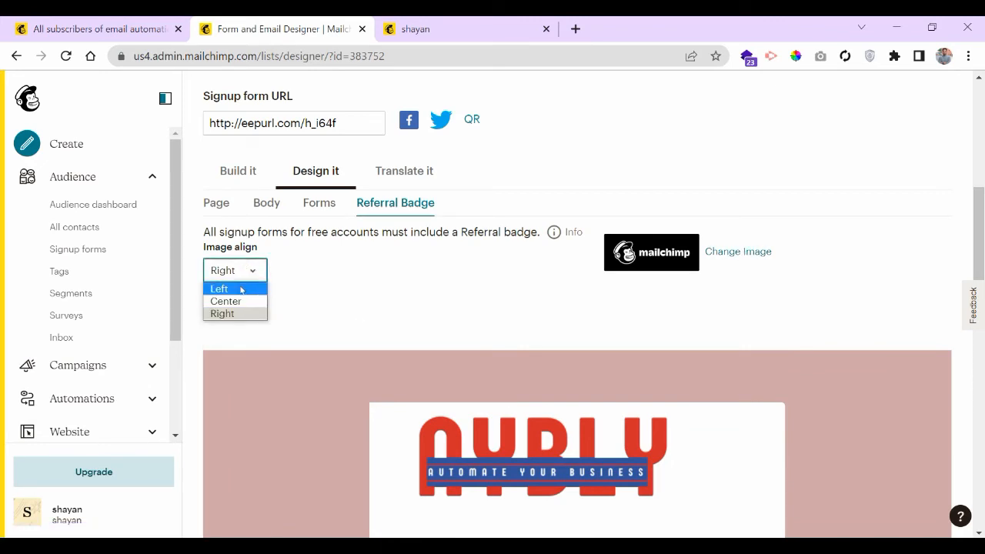
pyautogui.click(241, 300)
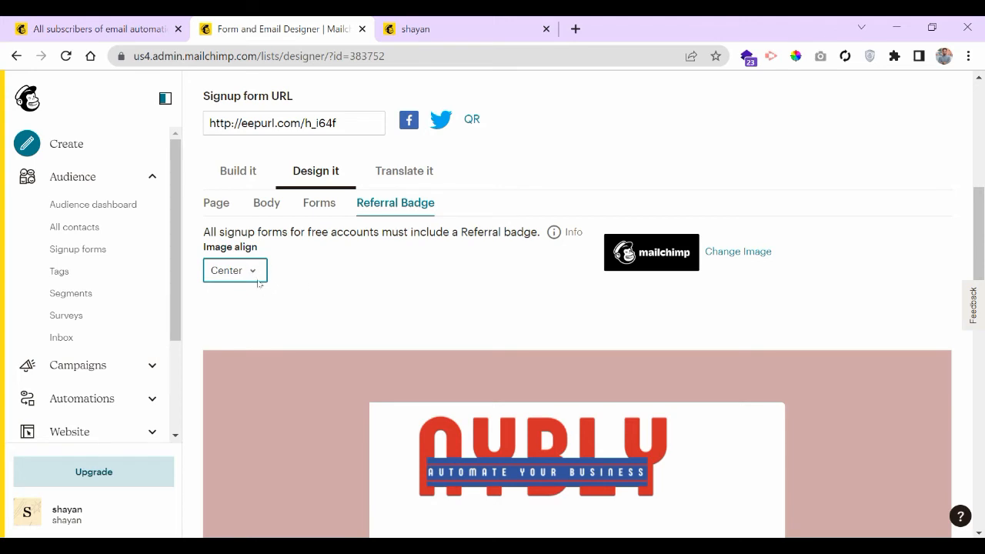
pyautogui.click(320, 205)
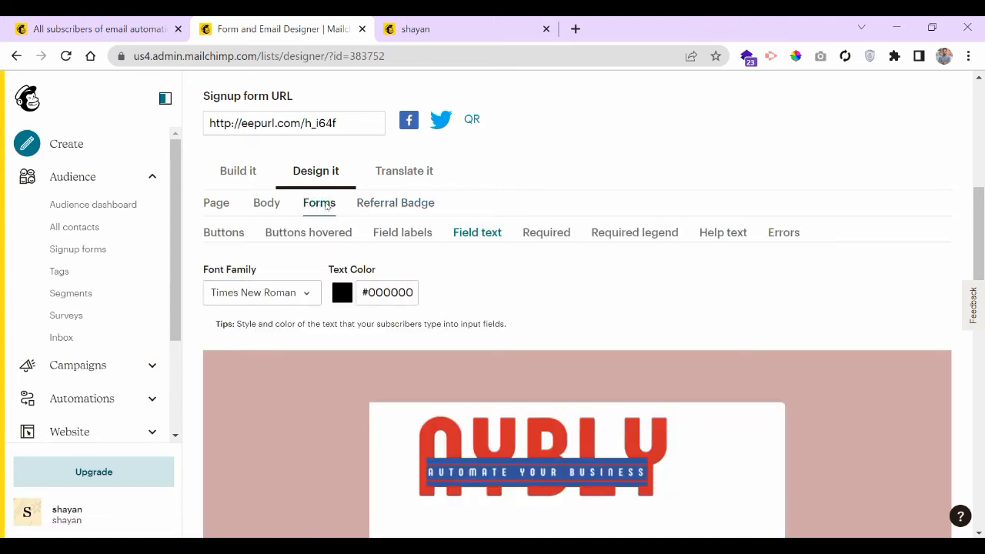
# - Review the Required asterisk styling settings
pyautogui.click(555, 233)
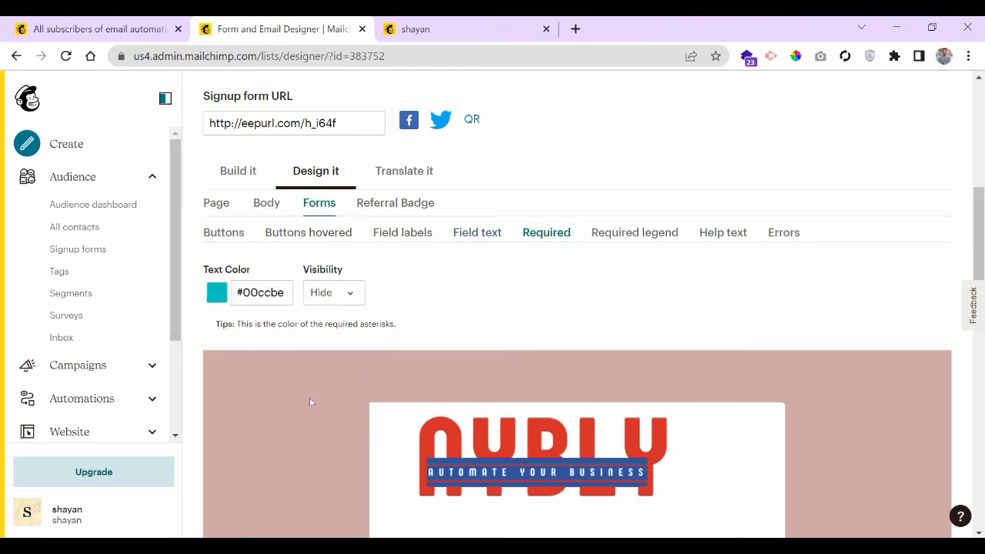
pyautogui.scroll(-8, 310, 401)
pyautogui.scroll(4, 310, 401)
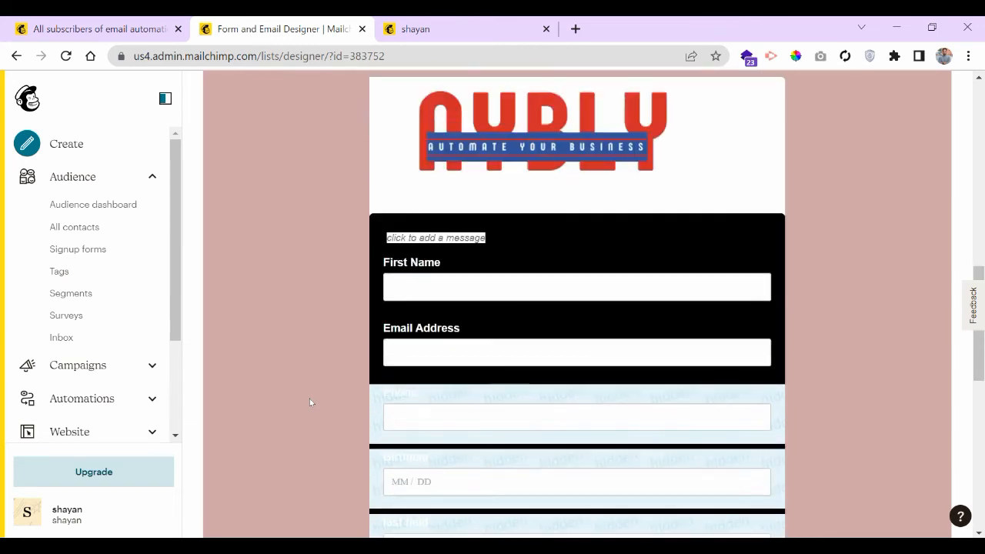
pyautogui.scroll(3, 277, 344)
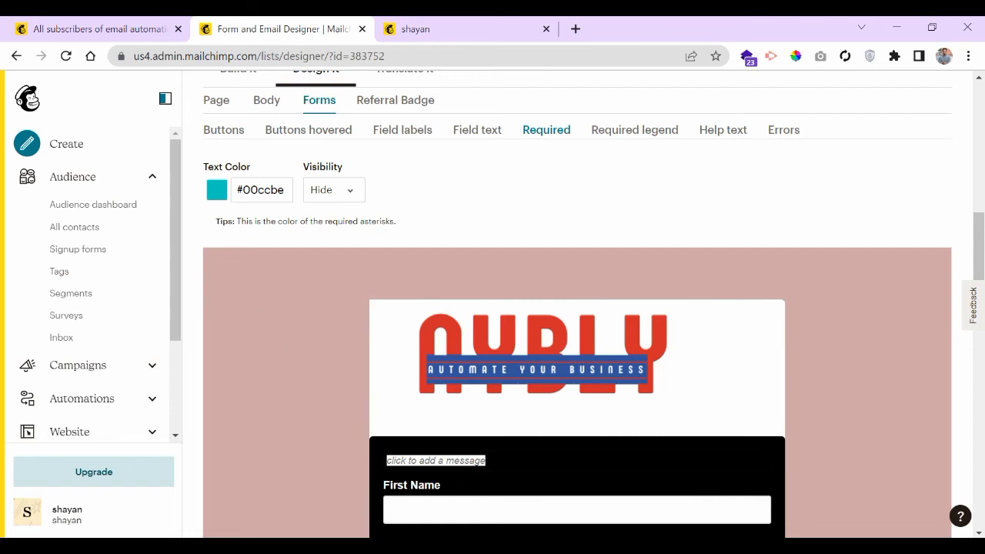
pyautogui.scroll(-2, 285, 464)
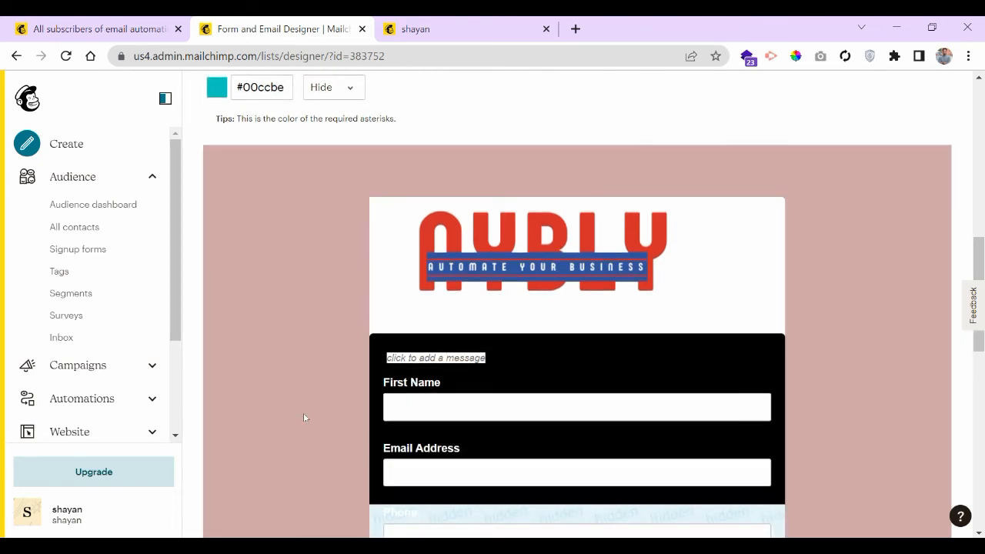
pyautogui.scroll(2, 304, 420)
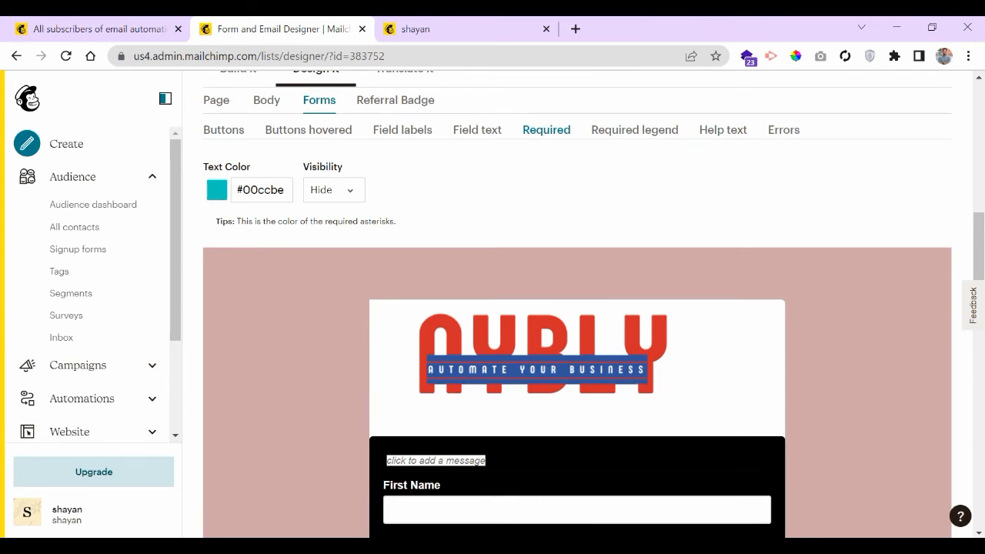
pyautogui.scroll(2, 286, 379)
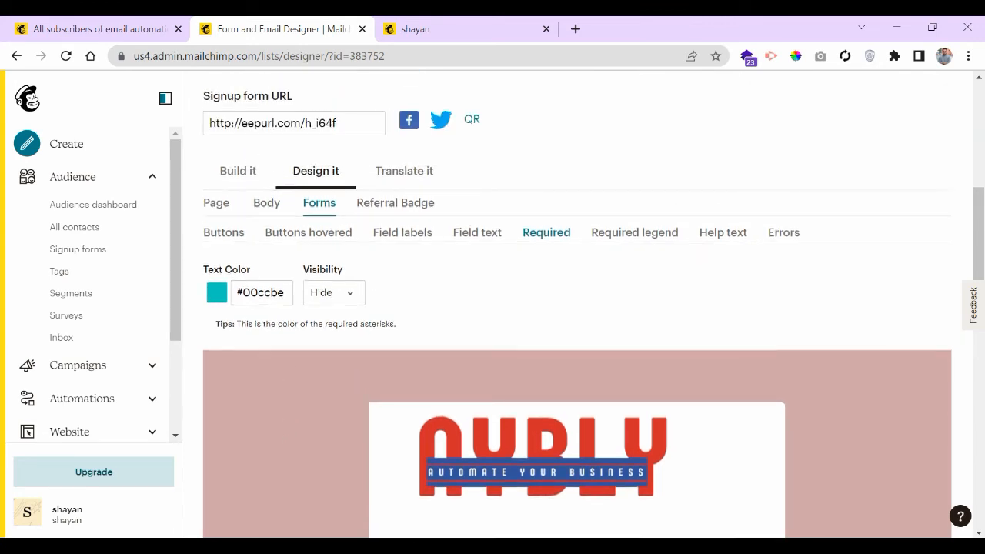
# - Step through Required legend and Help text to the Errors styling, selecting its #e85c41 Text Color
pyautogui.click(636, 233)
pyautogui.click(713, 237)
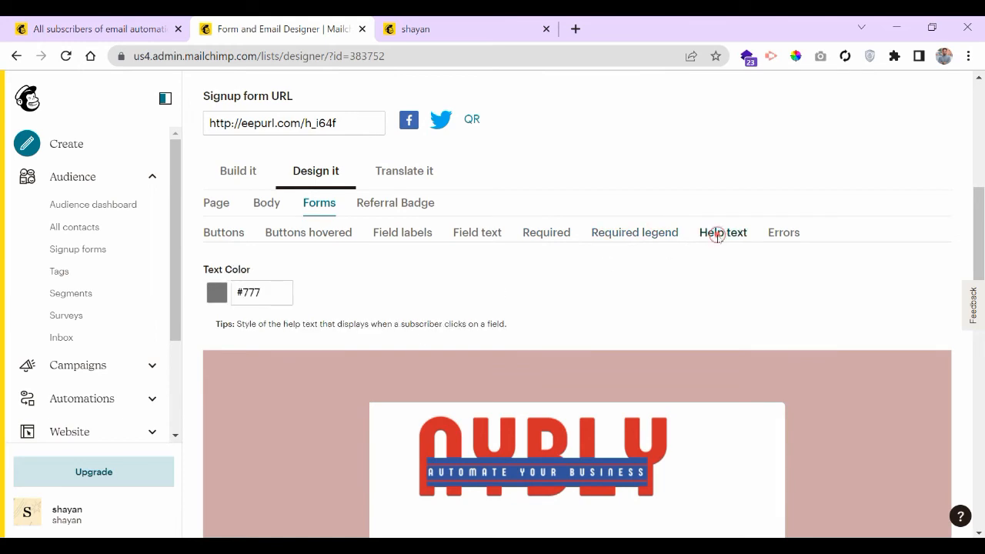
pyautogui.click(782, 232)
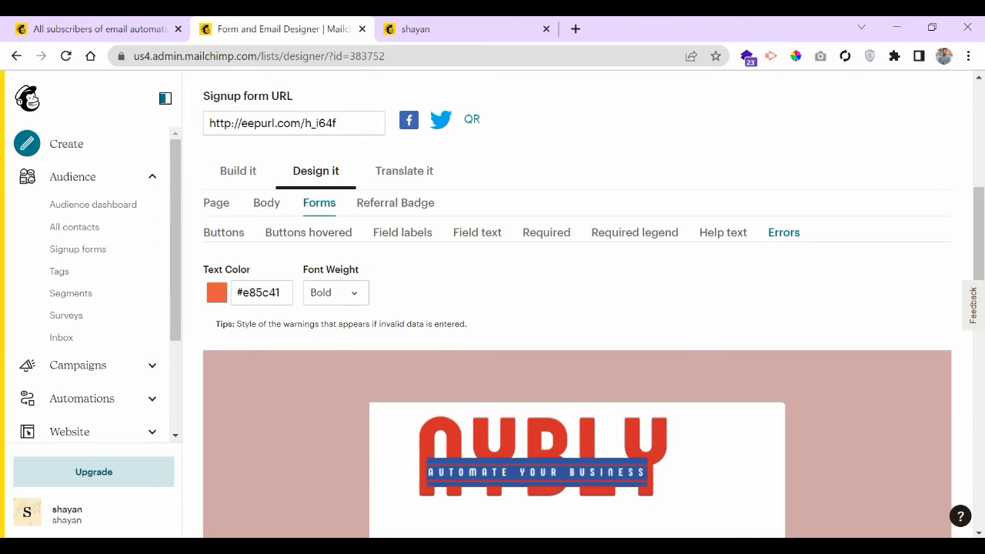
pyautogui.click(262, 297)
# - Submit the live signup form with empty fields to trigger the error page
pyautogui.click(401, 32)
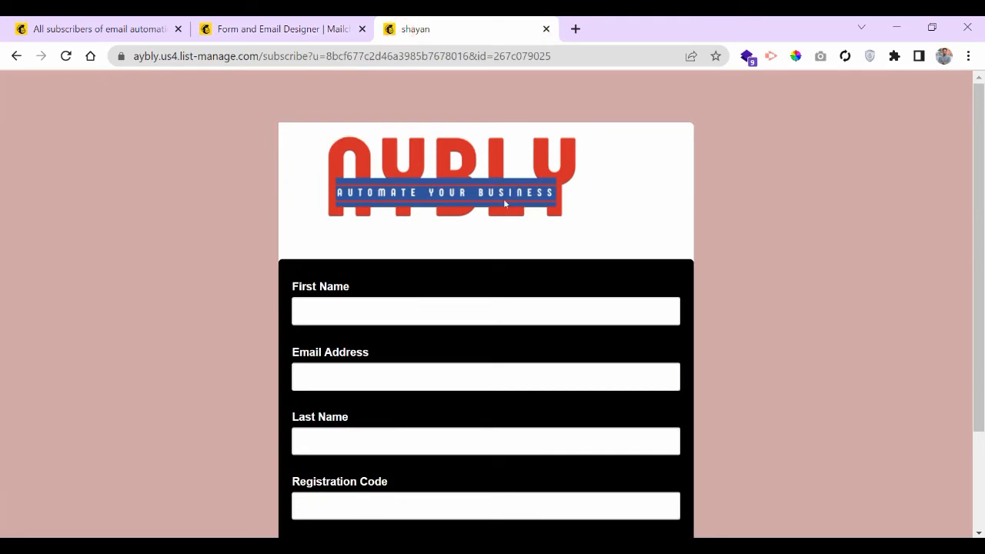
pyautogui.scroll(-2, 505, 204)
pyautogui.click(341, 247)
pyautogui.write('hhh')
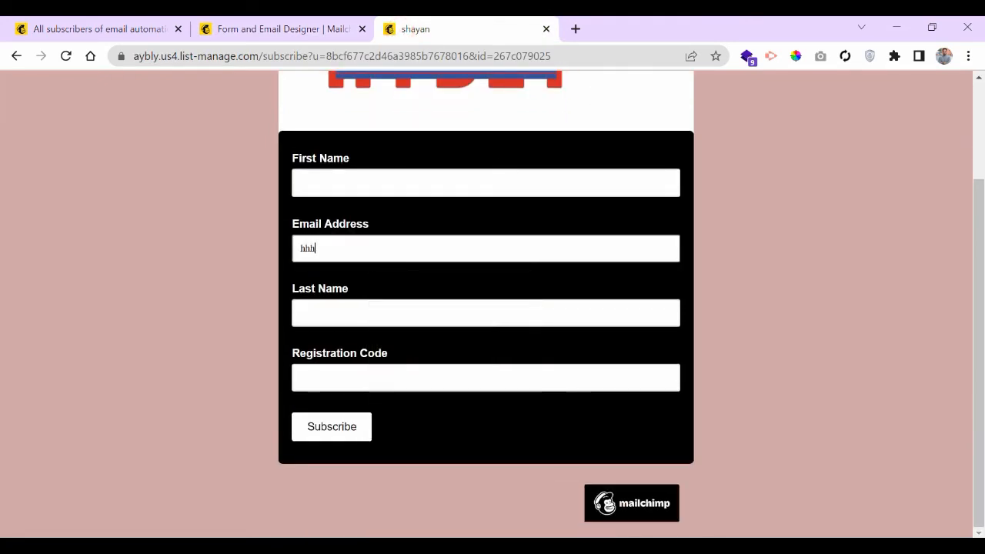
pyautogui.write('hhh')
pyautogui.press('BackSpace')
pyautogui.click(329, 432)
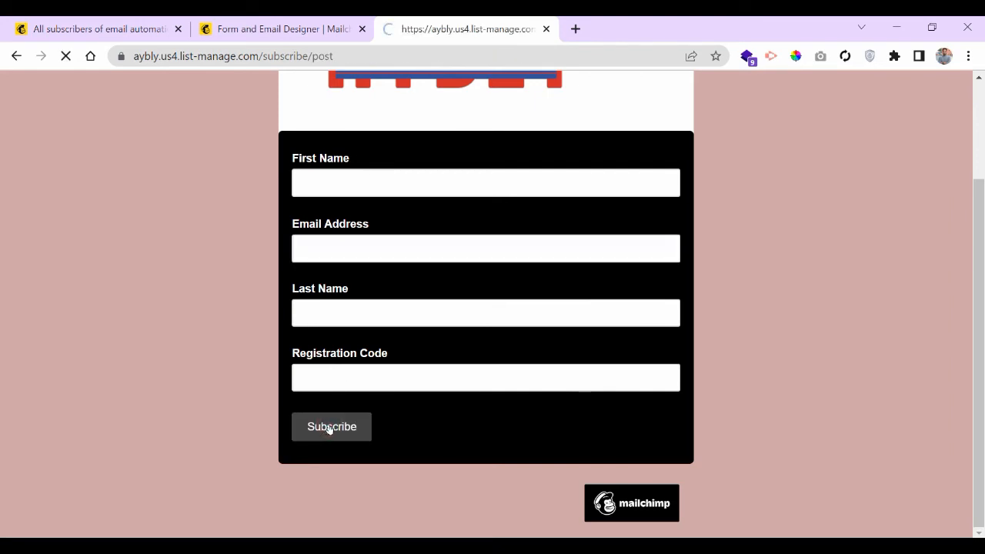
# - Read through the errors warning and the value-required messages
pyautogui.tripleClick(370, 282)
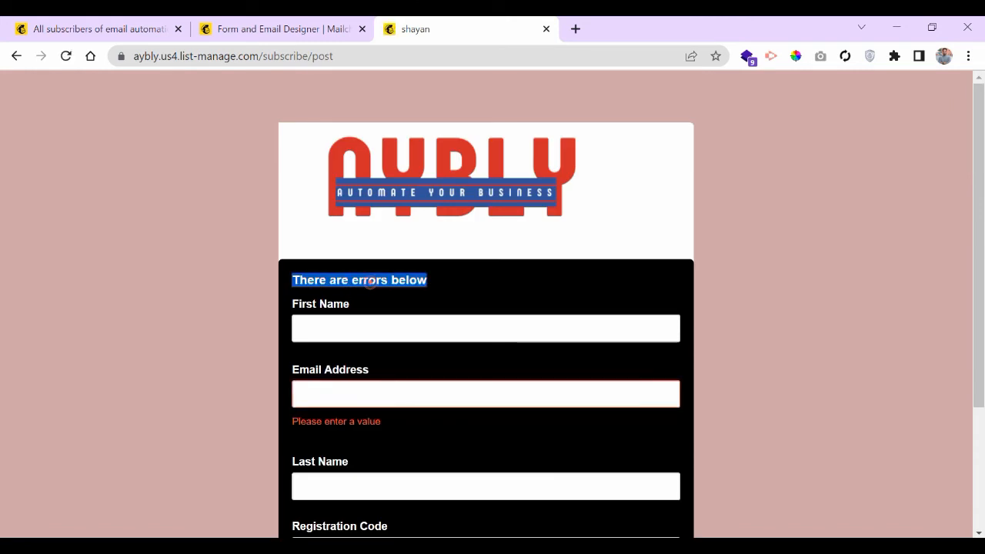
pyautogui.click(453, 283)
pyautogui.scroll(-1, 440, 311)
pyautogui.doubleClick(336, 319)
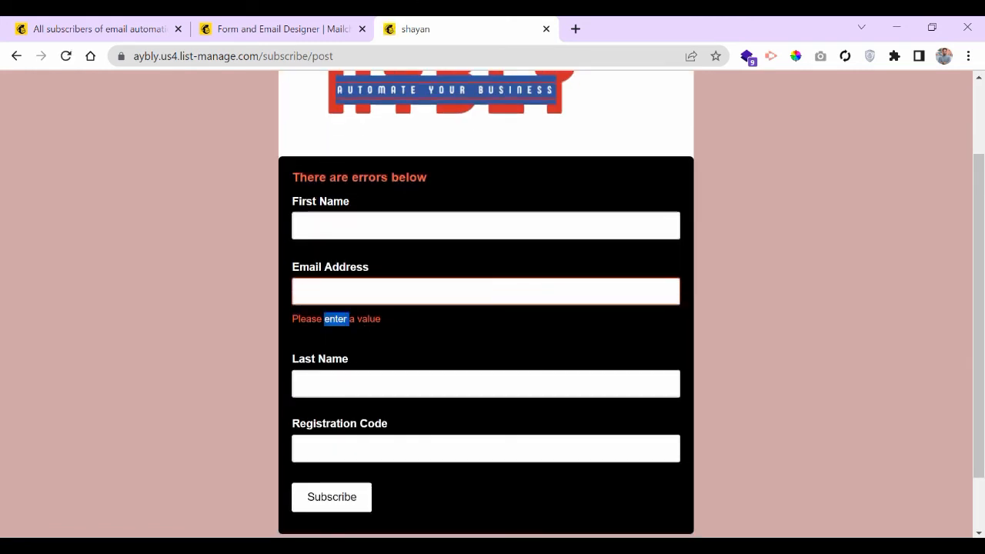
pyautogui.tripleClick(336, 319)
pyautogui.scroll(-1, 411, 325)
# - Fill Email Address from a saved address, trim two letters, and resubmit
pyautogui.click(473, 217)
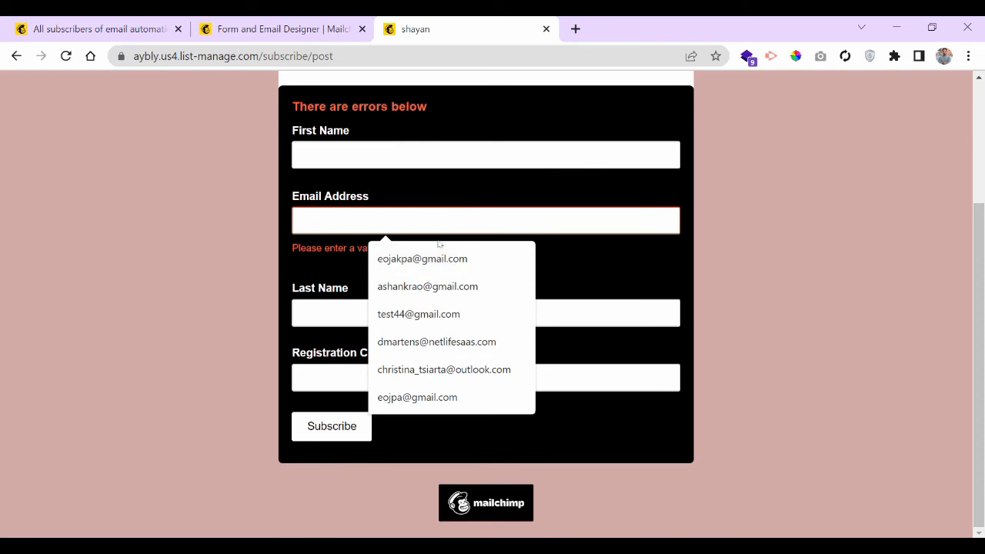
pyautogui.click(418, 287)
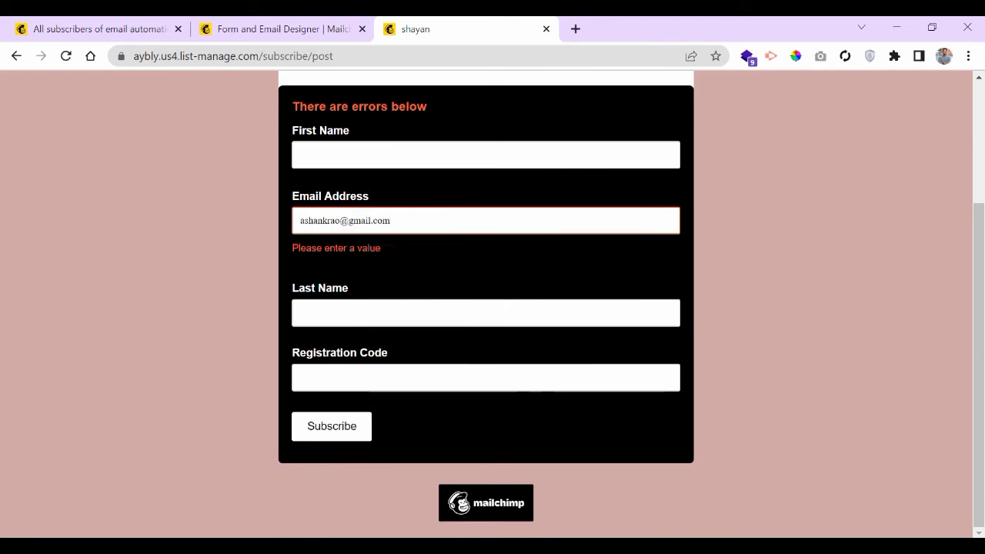
pyautogui.click(341, 223)
pyautogui.press('BackSpace')
pyautogui.press('BackSpace')
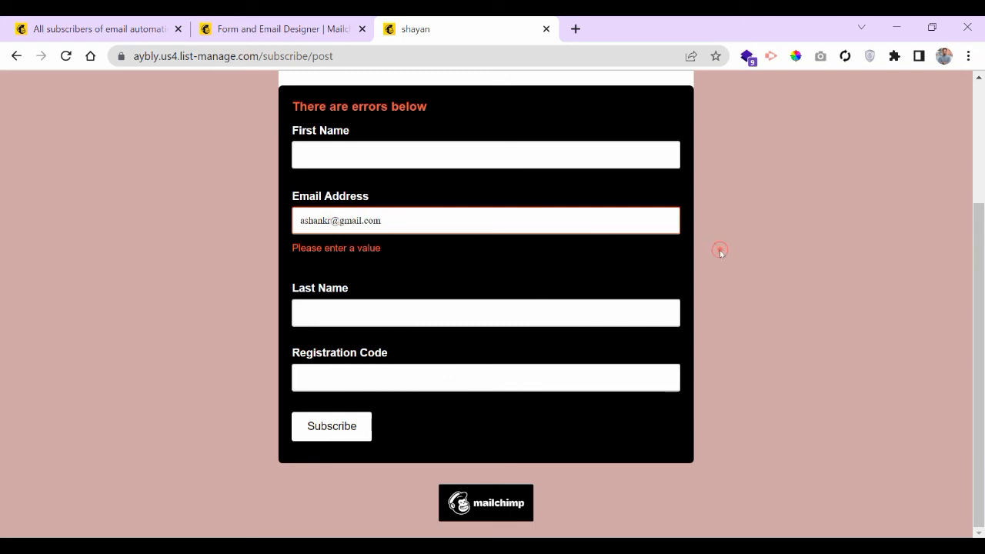
pyautogui.click(331, 429)
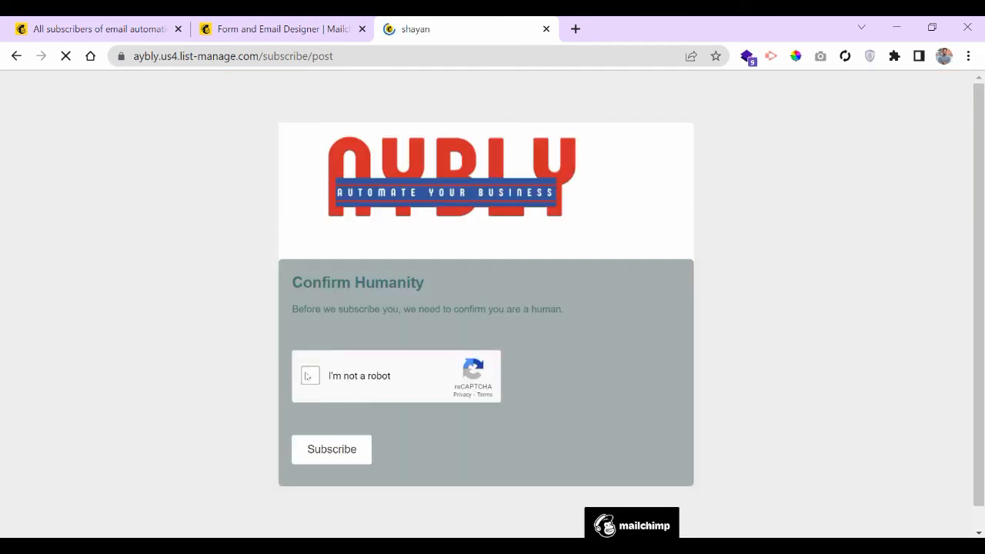
# - Pass the 'I'm not a robot' check to reach Subscription Confirmed, then return to the designer
pyautogui.click(311, 377)
pyautogui.click(335, 454)
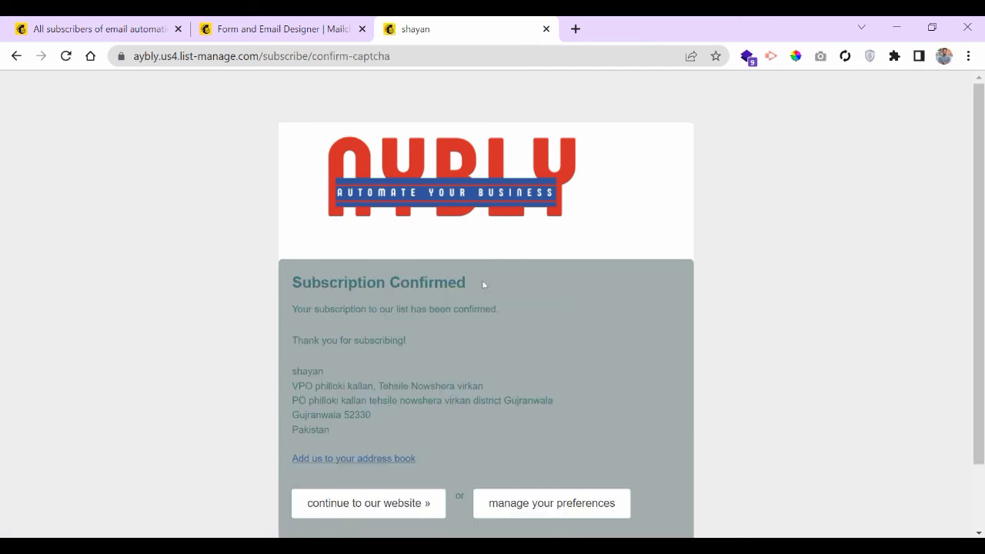
pyautogui.tripleClick(372, 283)
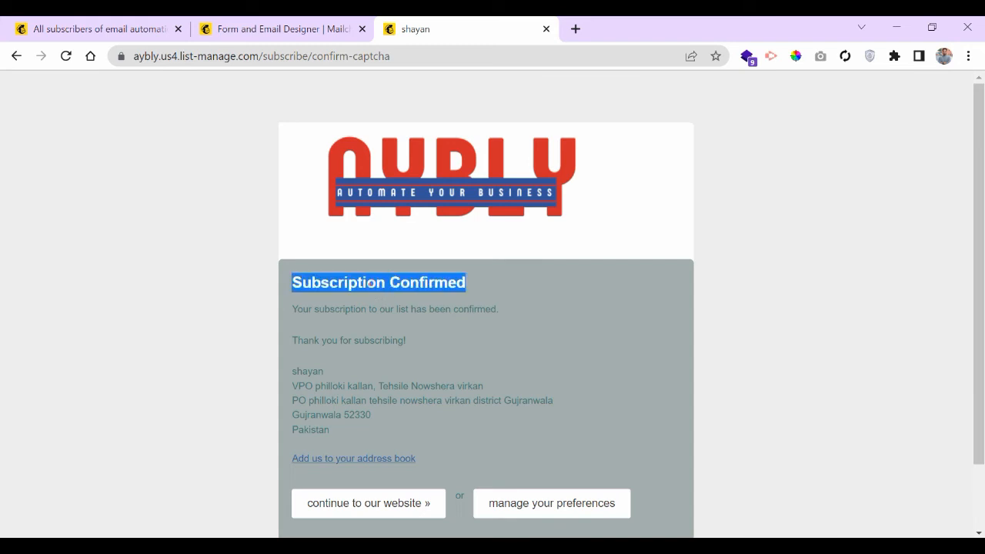
pyautogui.click(271, 29)
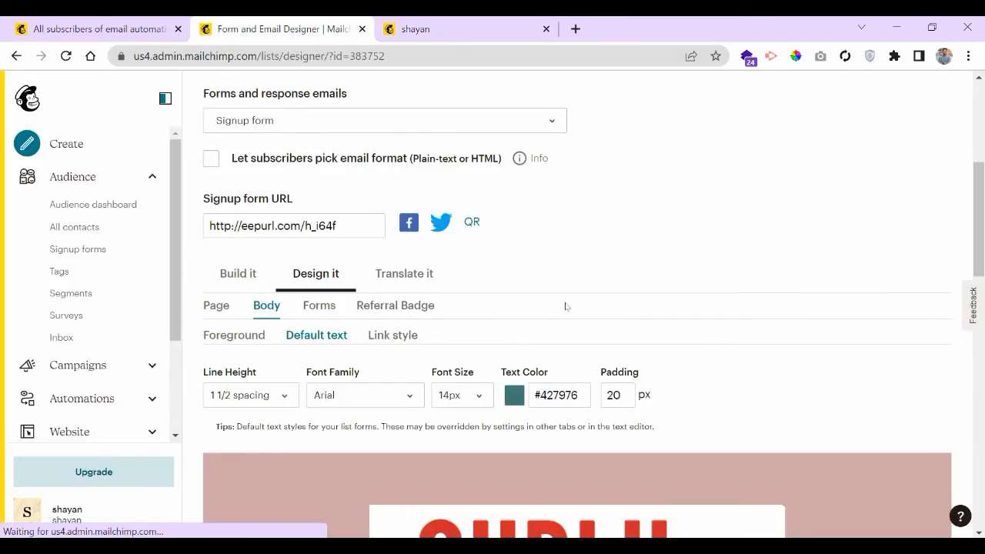
pyautogui.scroll(-7, 636, 223)
pyautogui.scroll(2, 416, 301)
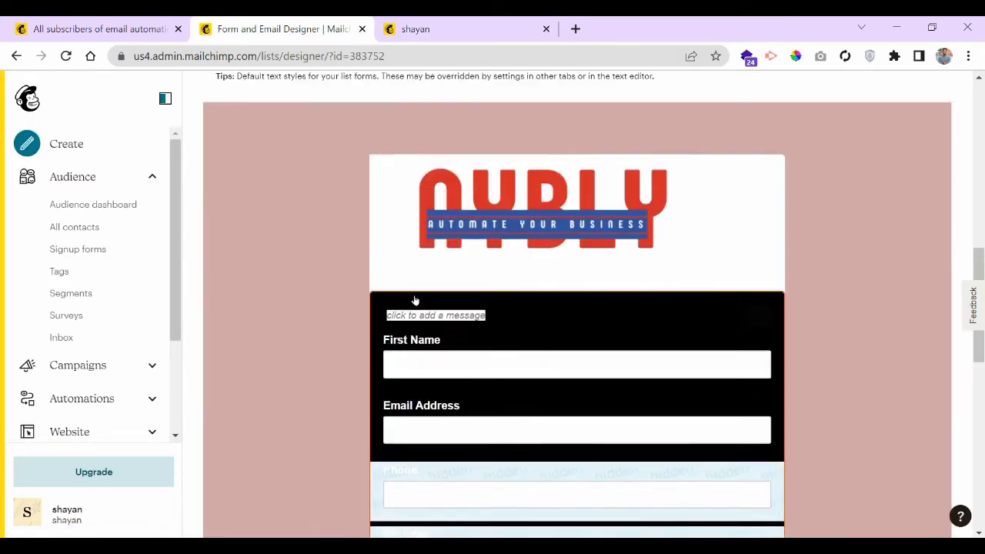
pyautogui.scroll(-4, 314, 347)
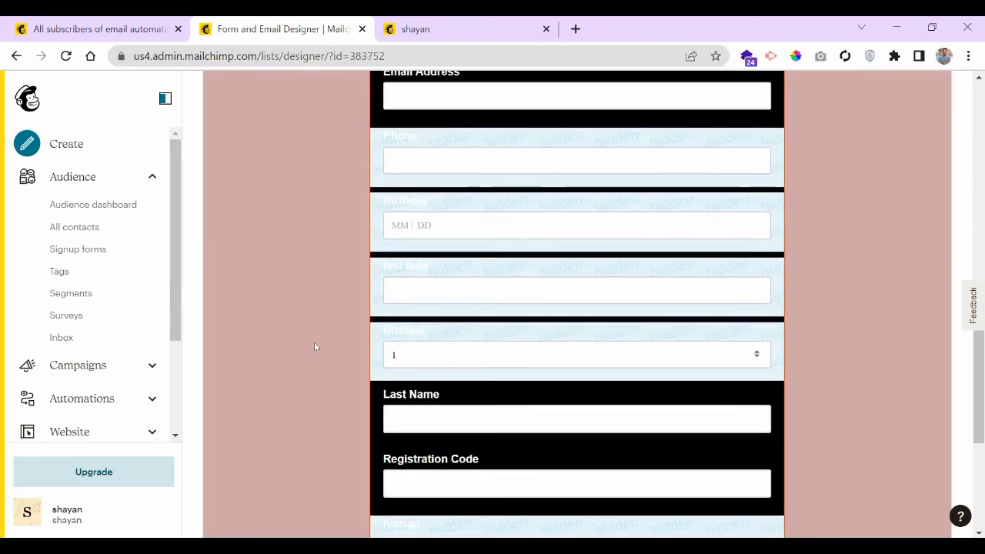
pyautogui.scroll(8, 314, 344)
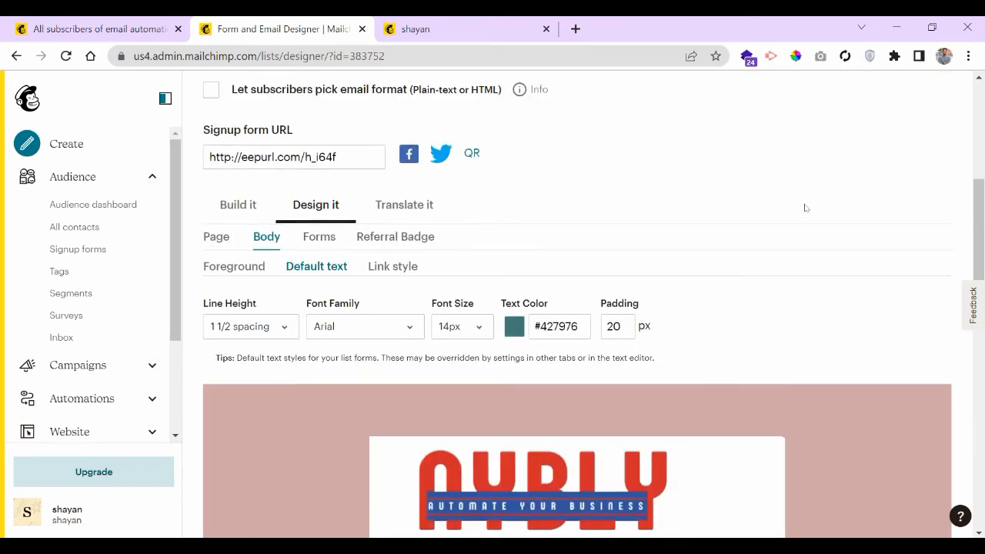
pyautogui.scroll(3, 806, 208)
pyautogui.click(381, 365)
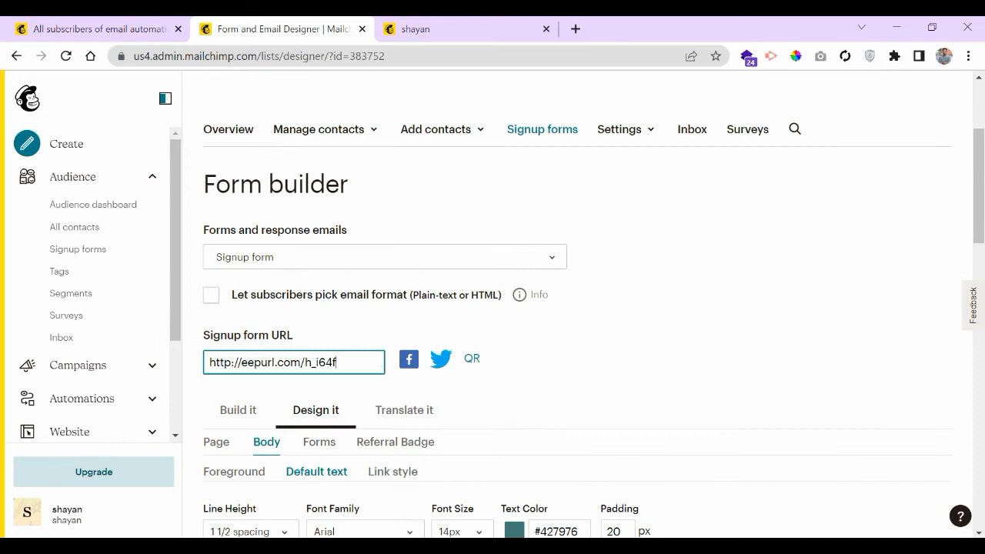
pyautogui.click(812, 332)
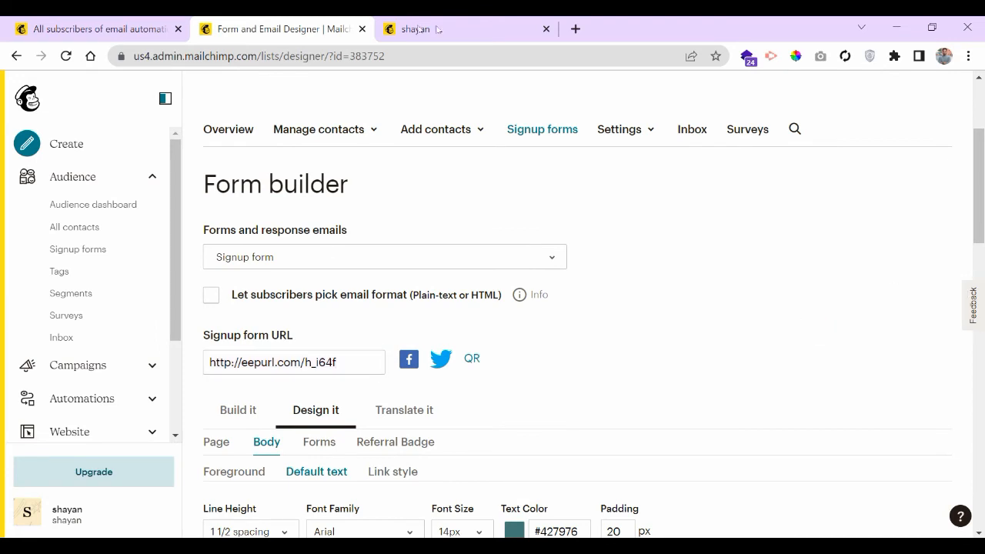
pyautogui.click(488, 20)
pyautogui.click(636, 326)
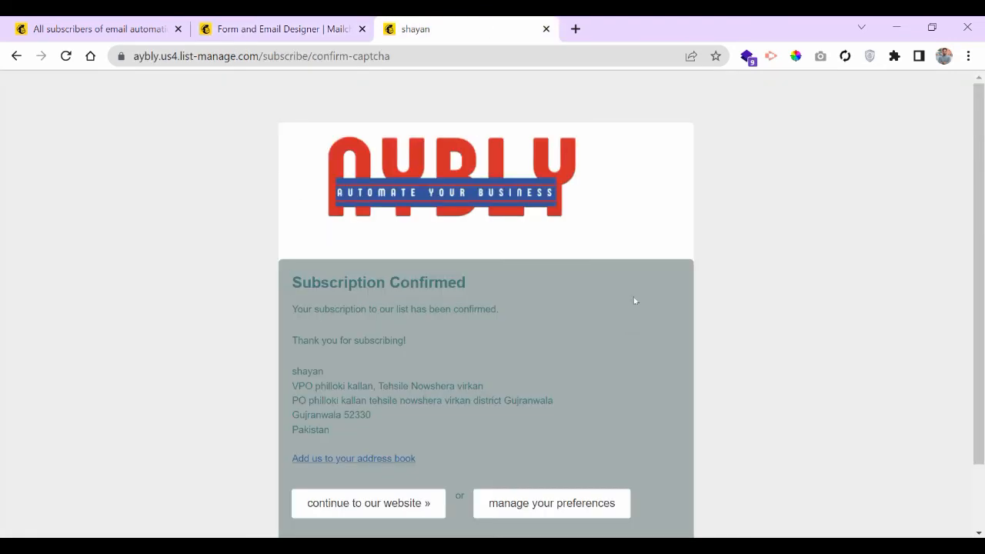
pyautogui.scroll(-1, 635, 296)
pyautogui.scroll(1, 636, 289)
pyautogui.click(279, 33)
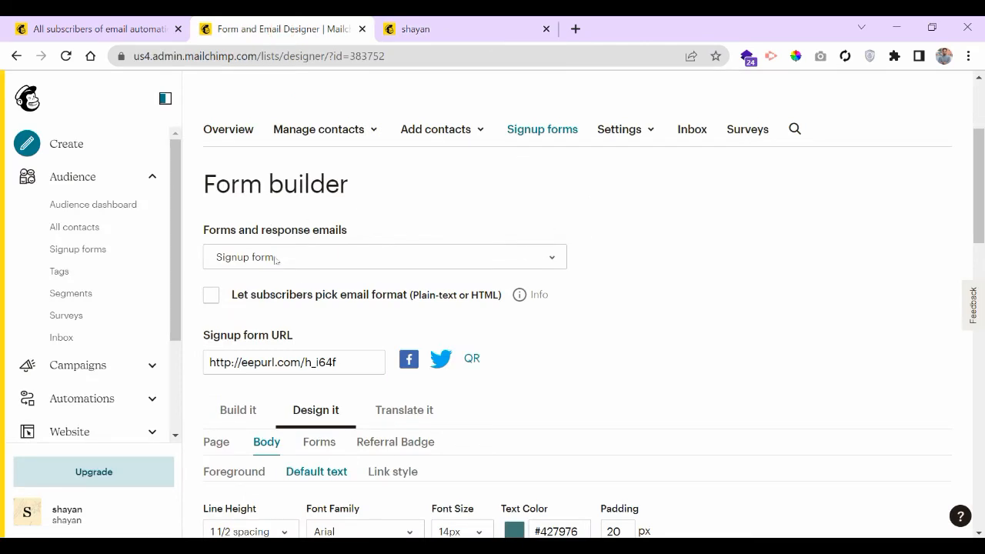
# - Choose the Confirmation thank you page and review its Build it settings
pyautogui.click(495, 267)
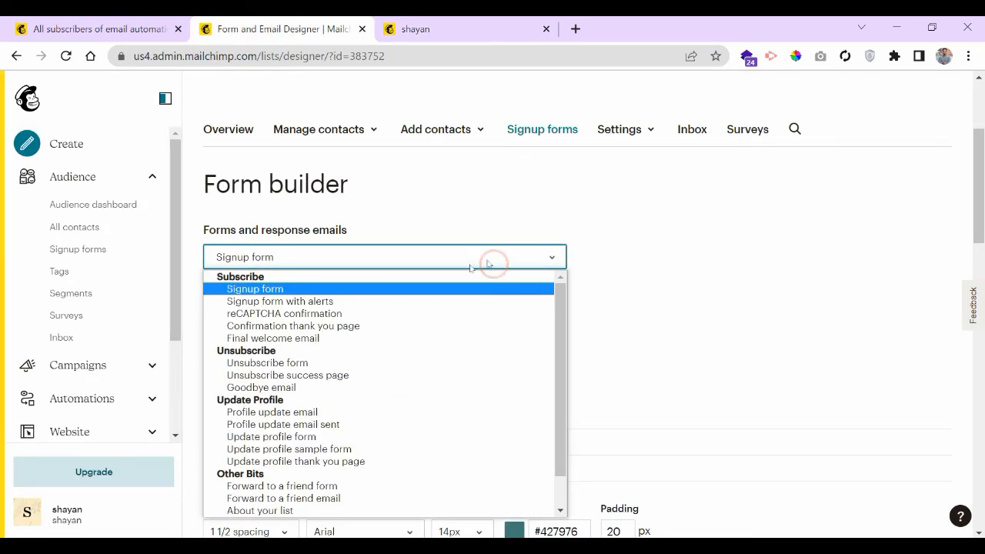
pyautogui.click(311, 327)
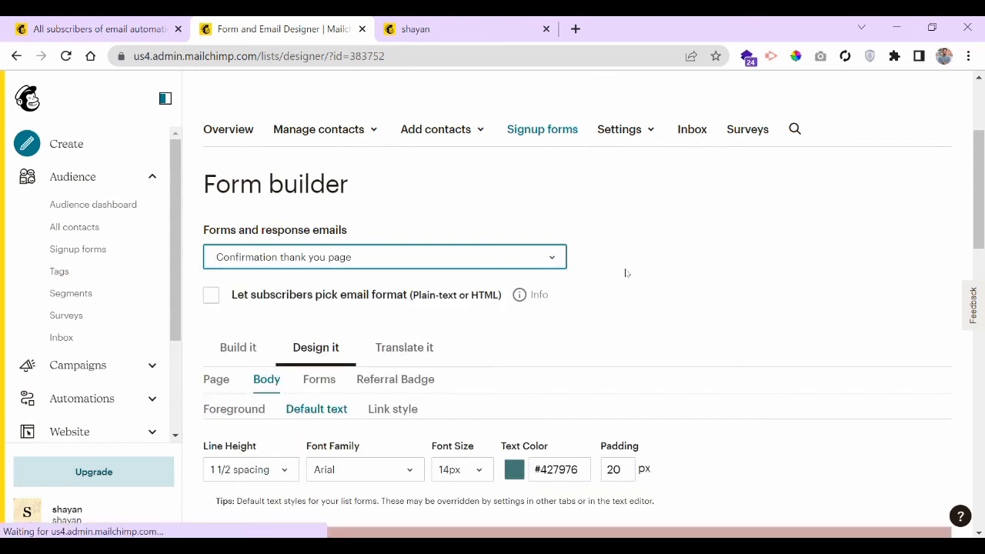
pyautogui.click(242, 347)
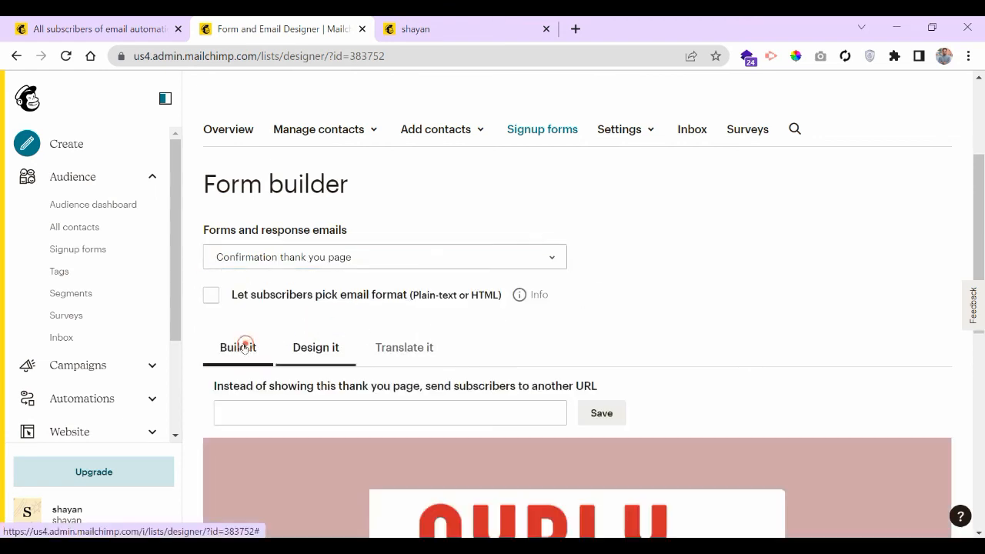
pyautogui.scroll(-5, 646, 246)
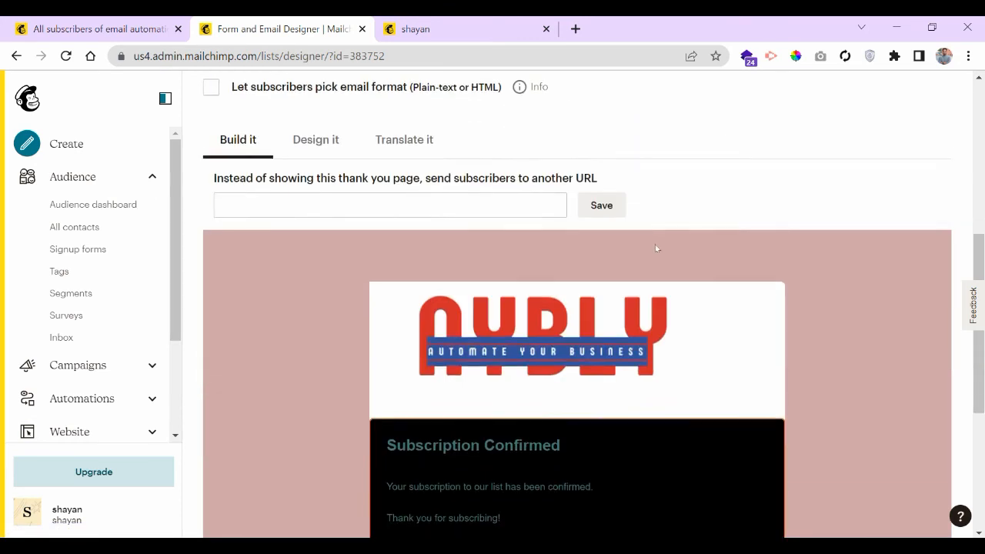
pyautogui.scroll(2, 831, 266)
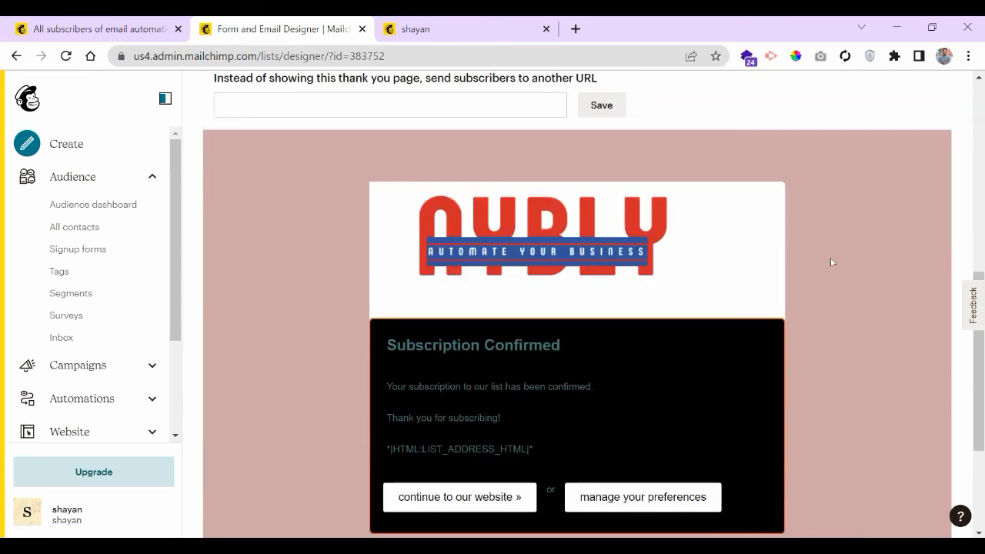
pyautogui.scroll(3, 832, 258)
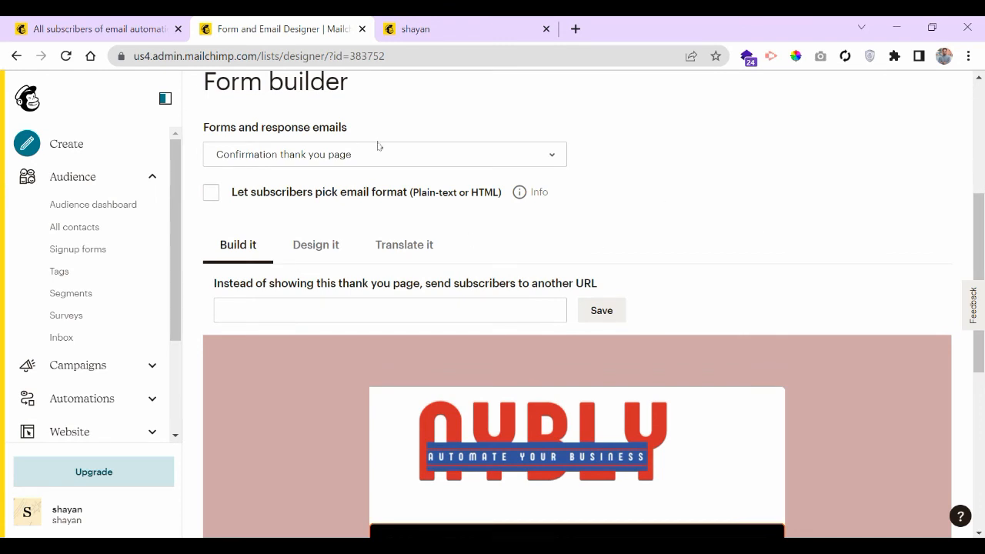
# - Show the thank you page's Design it > Page background settings
pyautogui.click(325, 251)
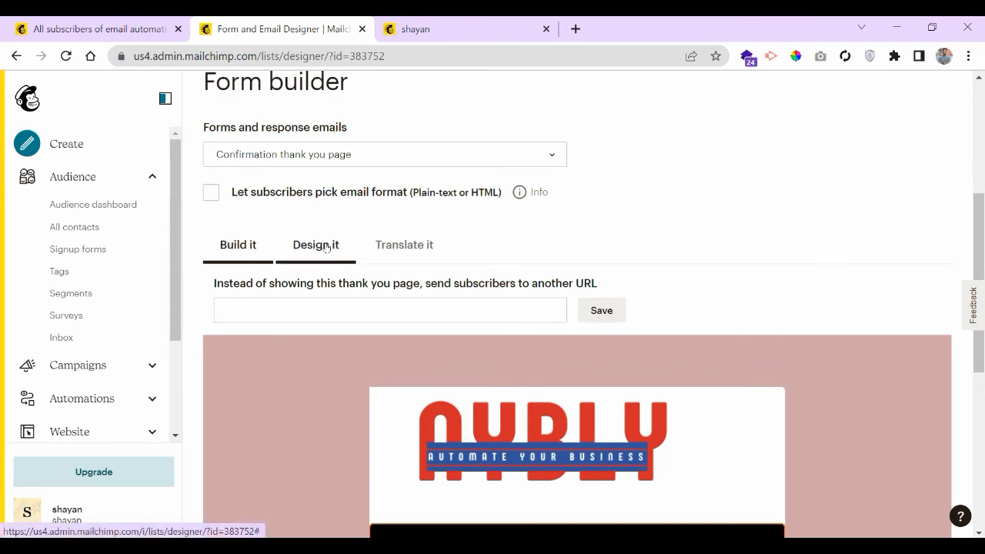
pyautogui.scroll(-2, 514, 229)
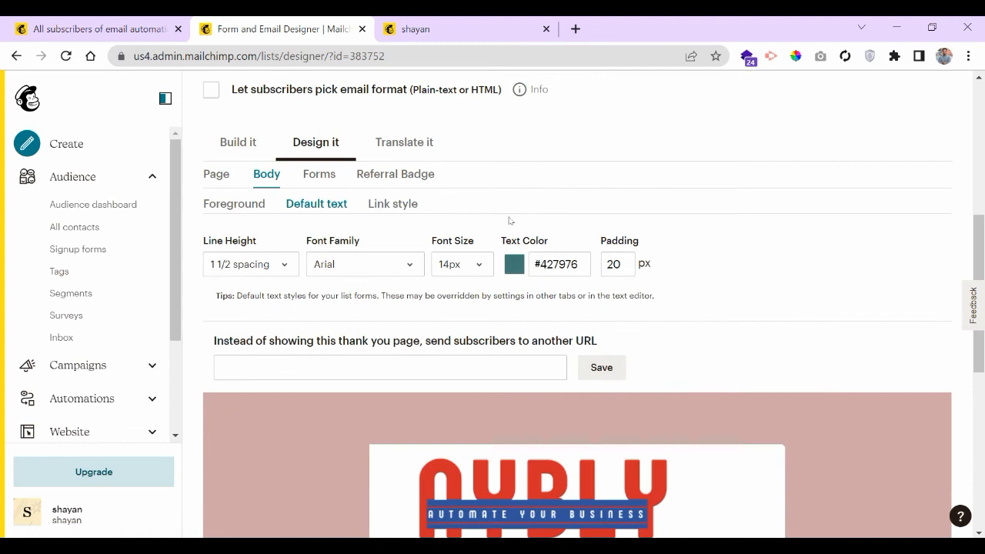
pyautogui.click(216, 175)
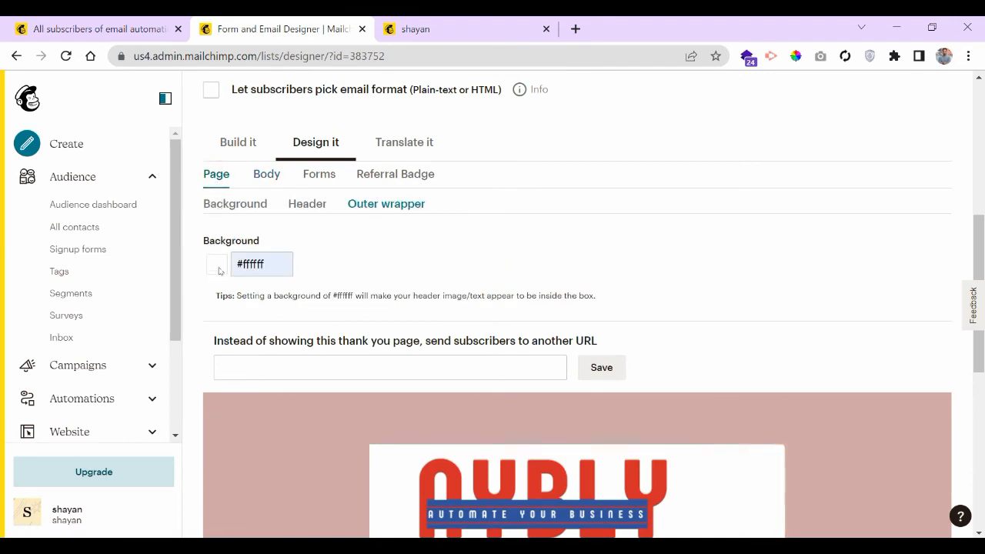